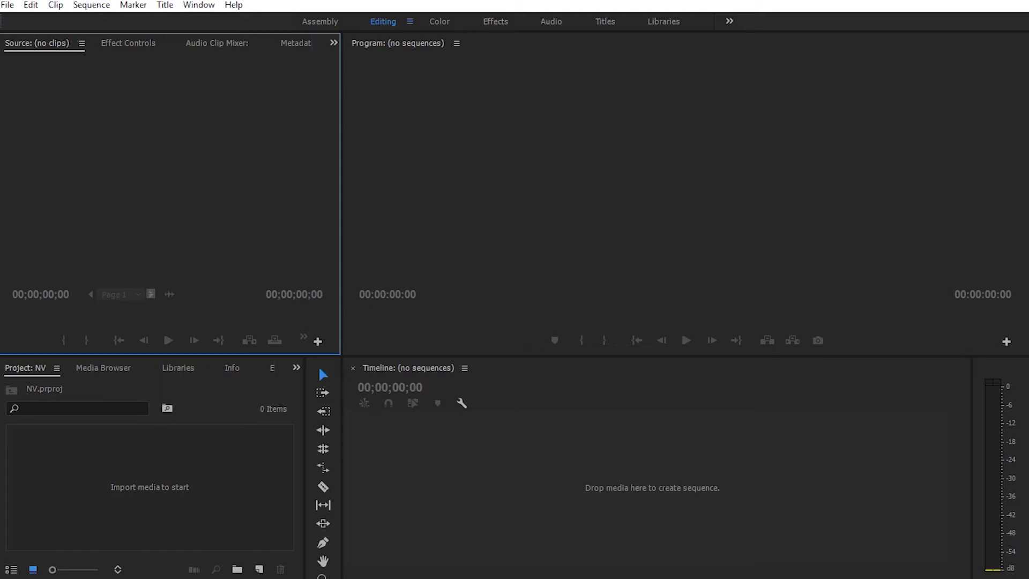
# Start a new project without saving the changes to NV.prproj.
pyautogui.click(8, 6)
pyautogui.moveTo(21, 22)
pyautogui.click(340, 22)
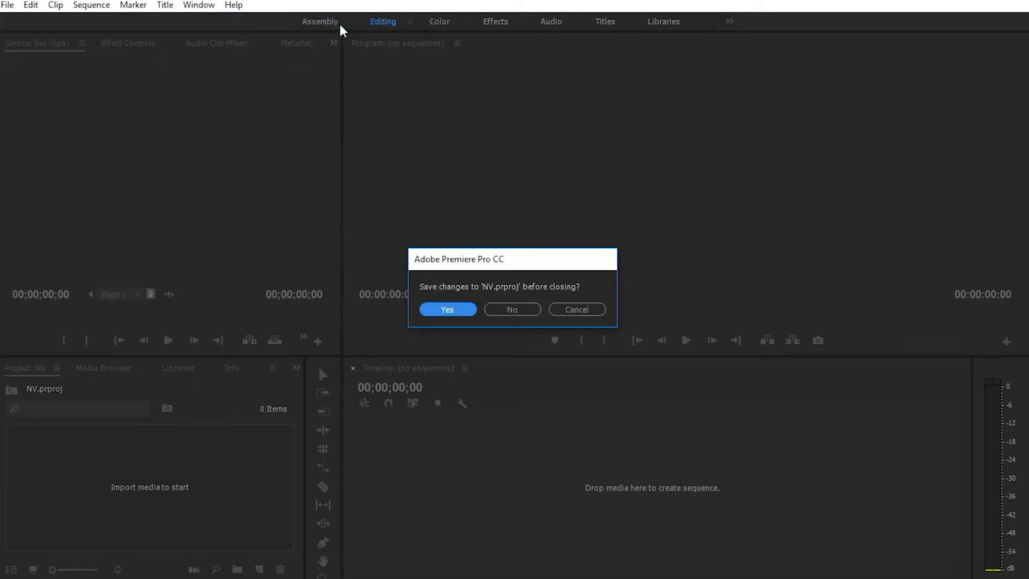
pyautogui.click(516, 310)
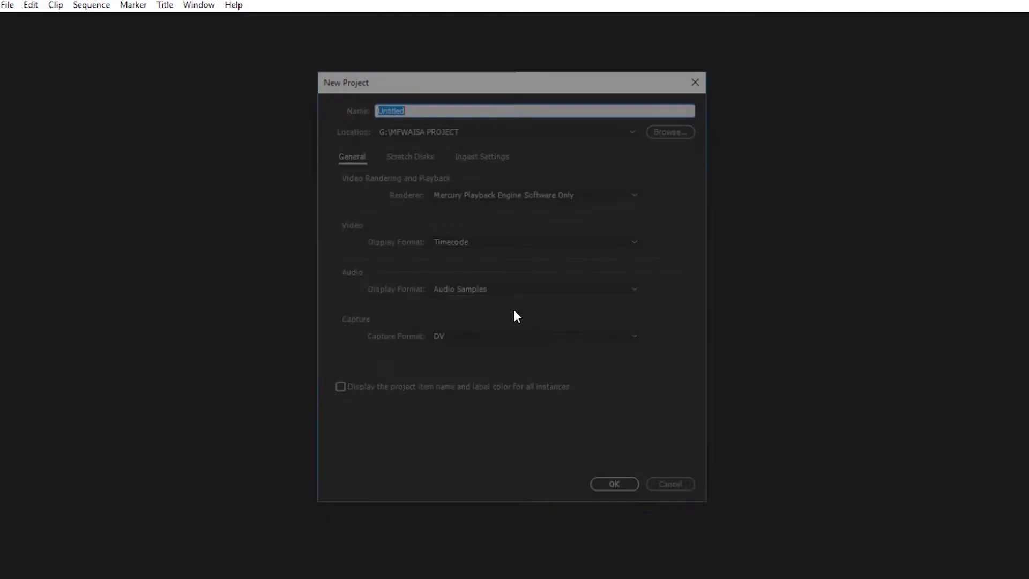
# Set the new project's location to the Documents folder, enter the person's name as its project name, and create it.
pyautogui.click(494, 128)
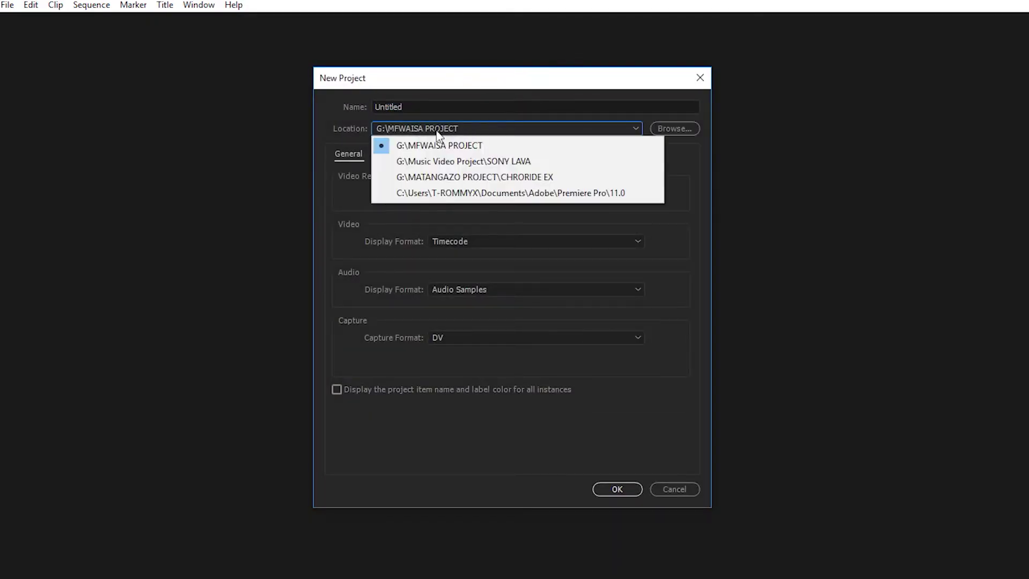
pyautogui.click(676, 129)
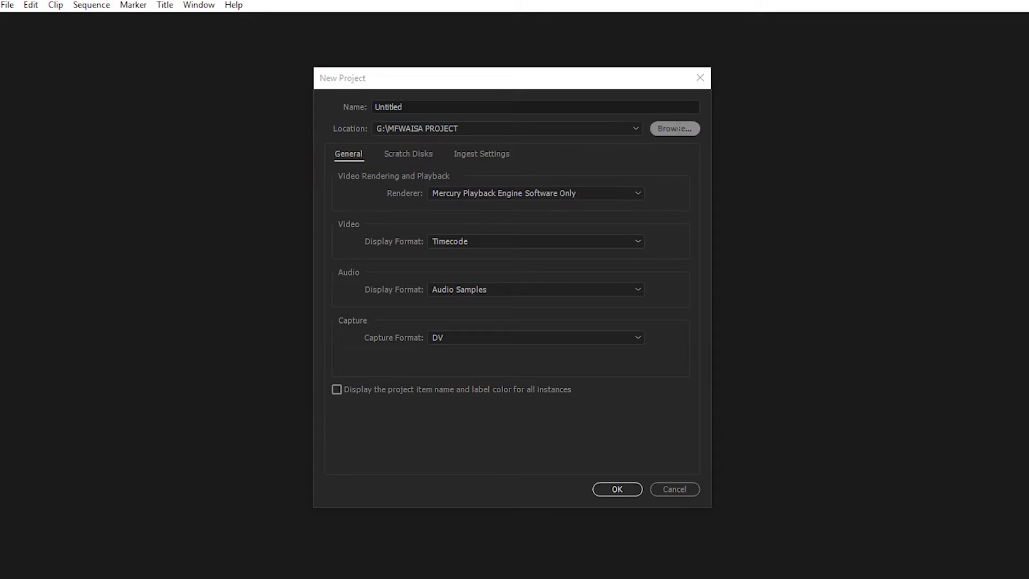
pyautogui.click(403, 223)
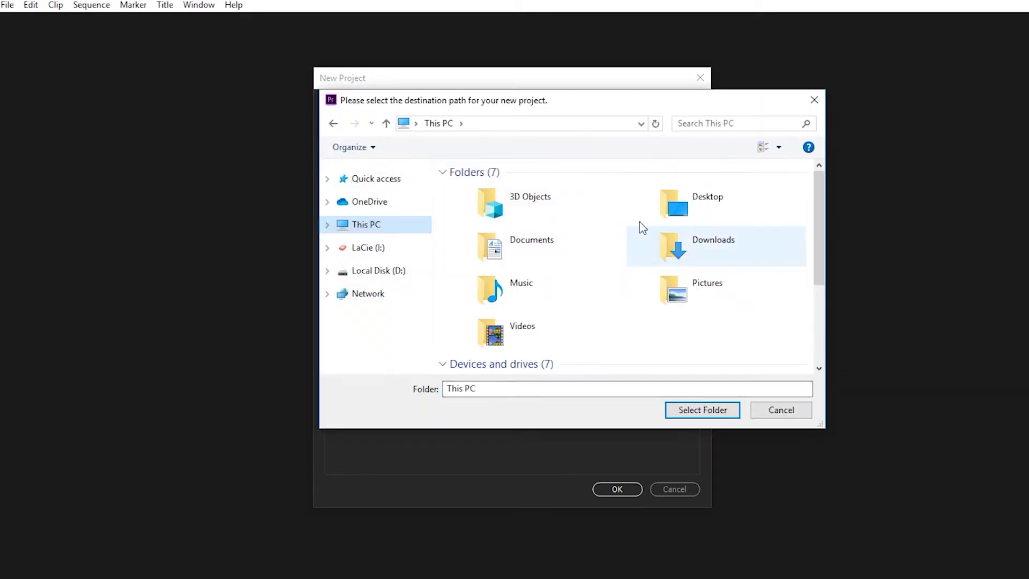
pyautogui.doubleClick(551, 214)
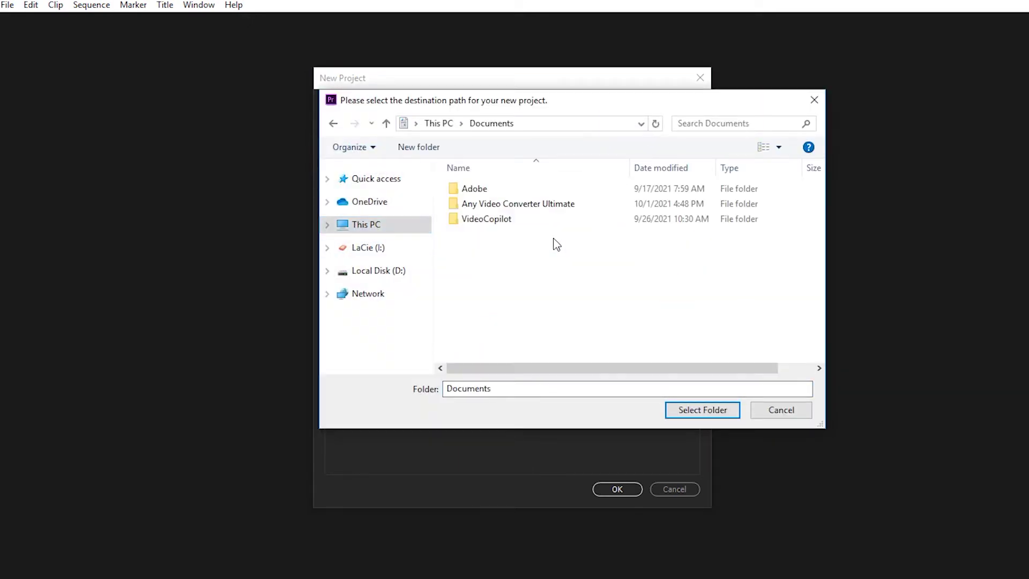
pyautogui.click(709, 411)
pyautogui.click(443, 105)
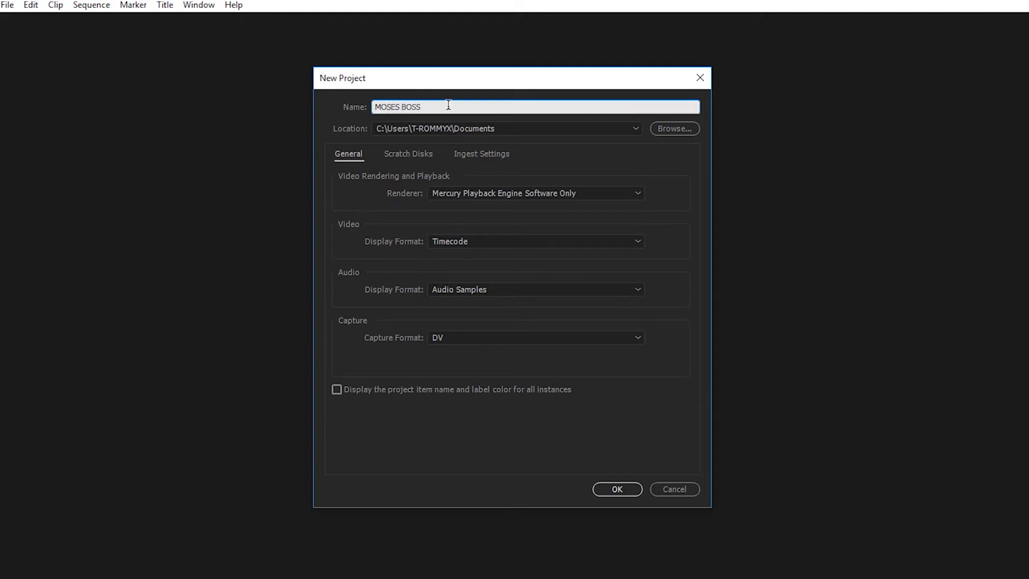
pyautogui.click(615, 493)
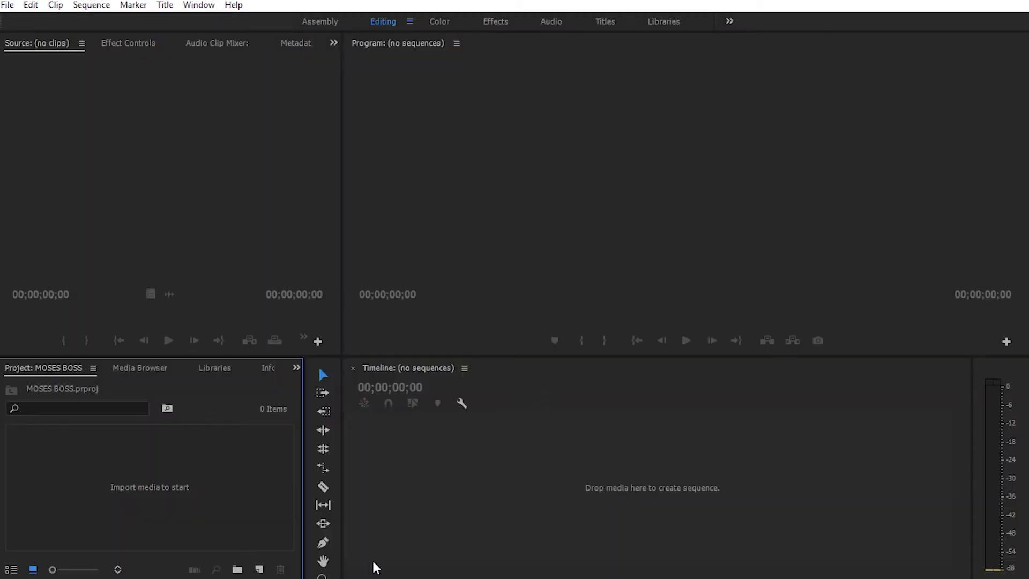
# Import the clips MVI_0069 and MVI_0070 from the 466_0915 folder into the project.
pyautogui.moveTo(375, 578)
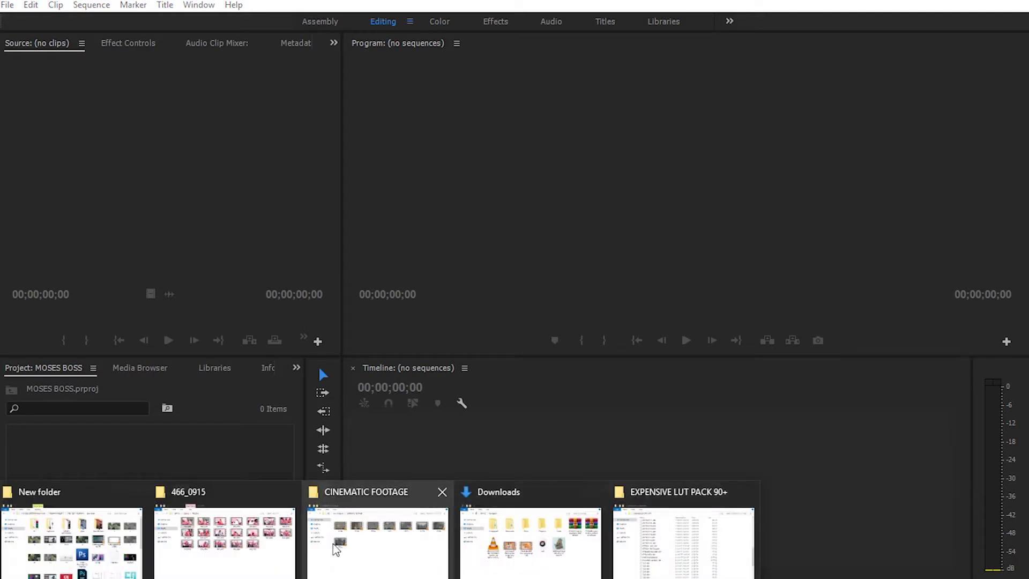
pyautogui.click(254, 549)
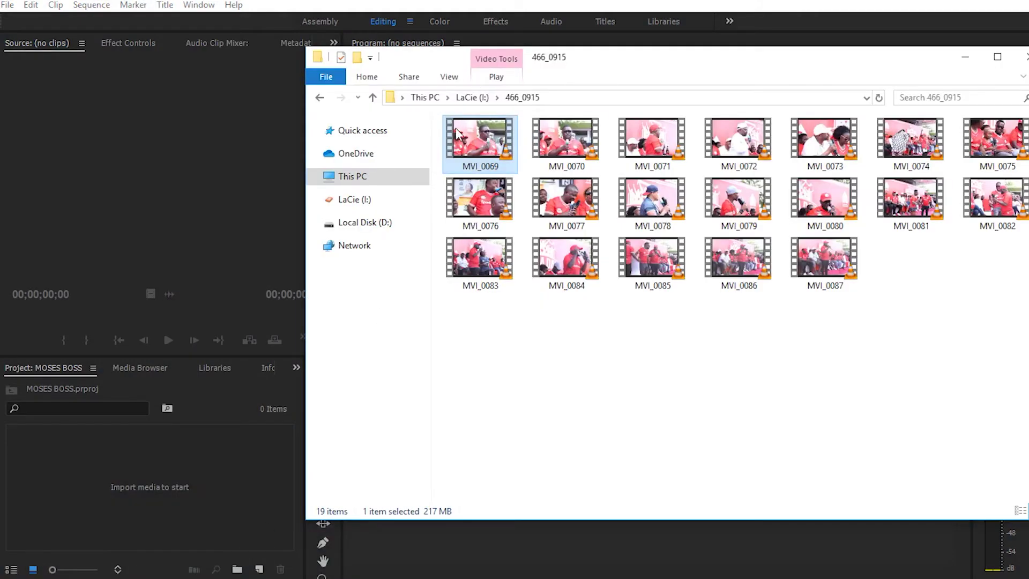
pyautogui.moveTo(440, 134); pyautogui.dragTo(191, 509)
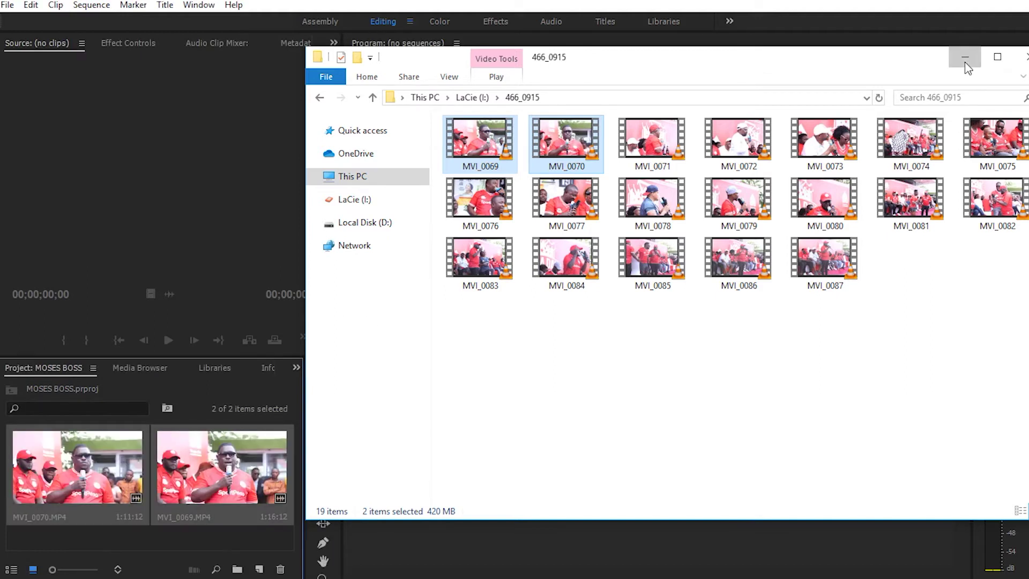
pyautogui.click(966, 59)
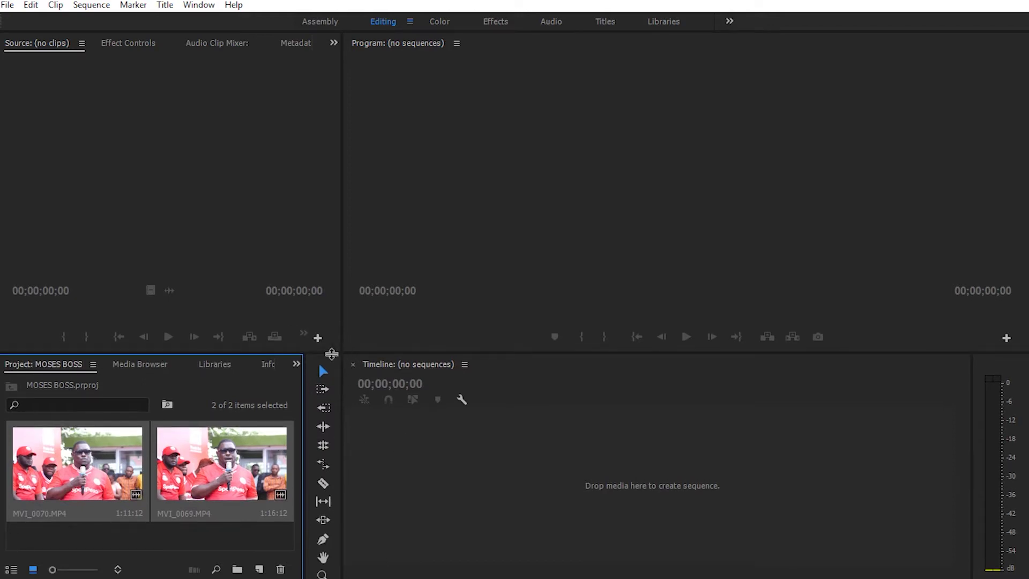
# Enlarge the project and timeline area, and preview MVI_0069.MP4 in the Source monitor.
pyautogui.moveTo(341, 355); pyautogui.dragTo(343, 314)
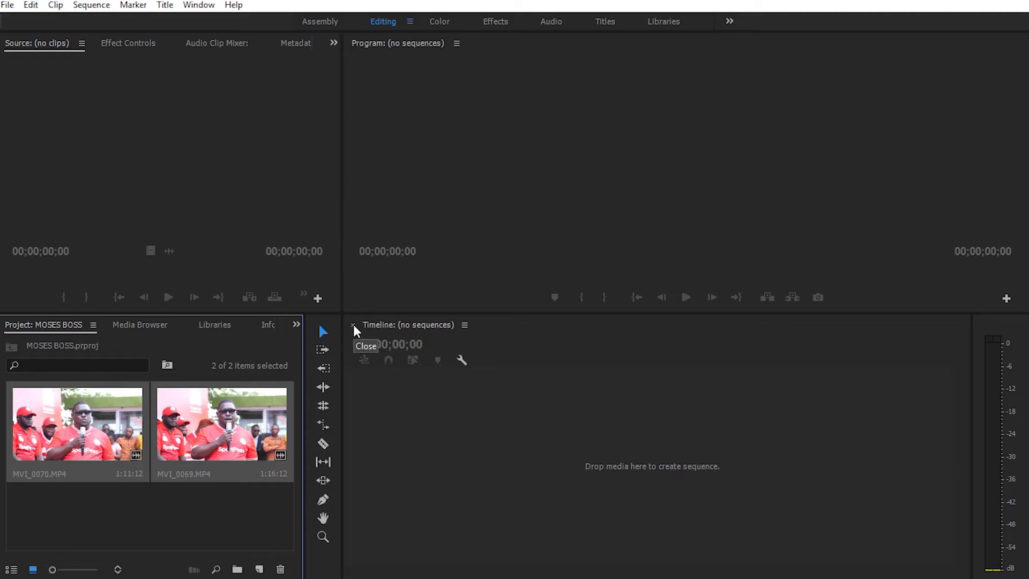
pyautogui.doubleClick(220, 421)
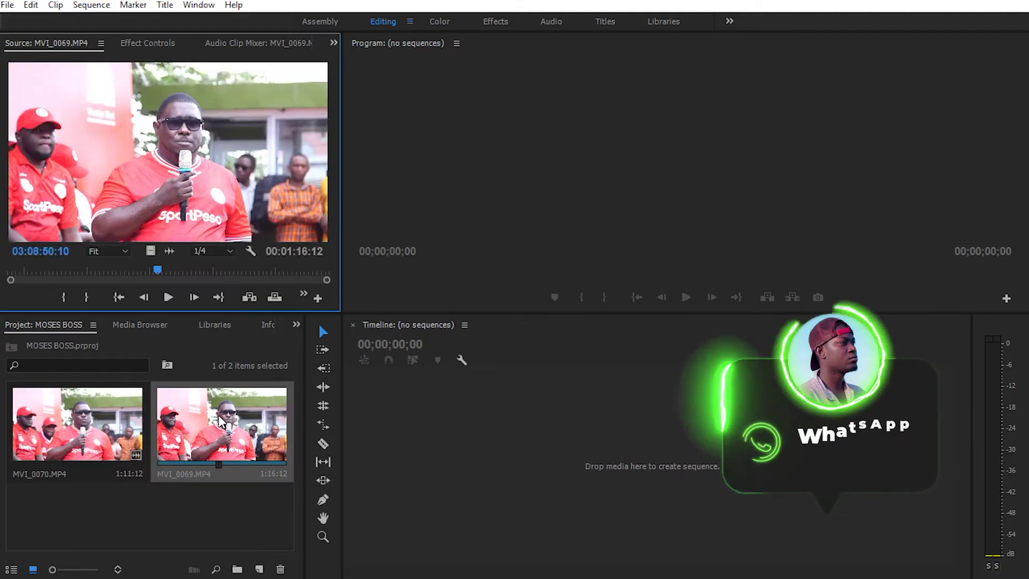
pyautogui.moveTo(27, 277); pyautogui.dragTo(171, 274)
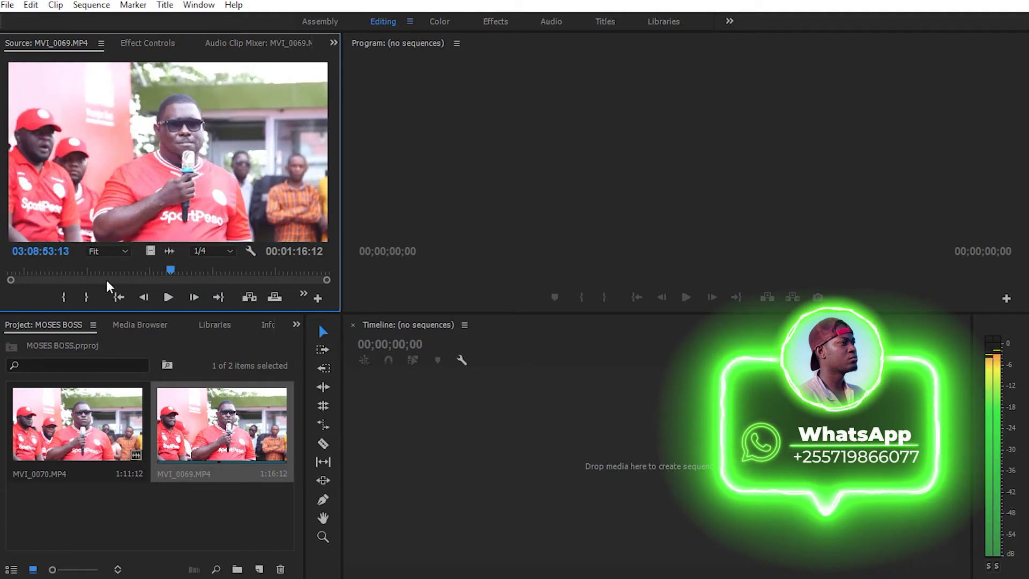
# Mark MVI_0070.MP4 from 03:09:38:01 to 03:10:34:08 and create a sequence from the video only of that section.
pyautogui.doubleClick(66, 428)
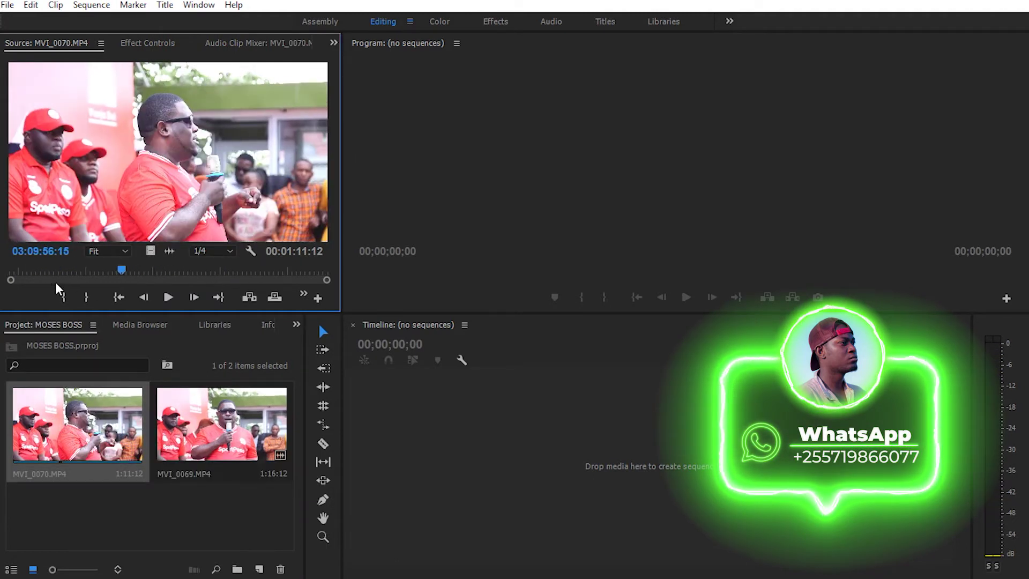
pyautogui.moveTo(37, 271)
pyautogui.mouseDown()
pyautogui.moveTo(232, 271)
pyautogui.moveTo(38, 271)
pyautogui.mouseUp()
pyautogui.click(71, 298)
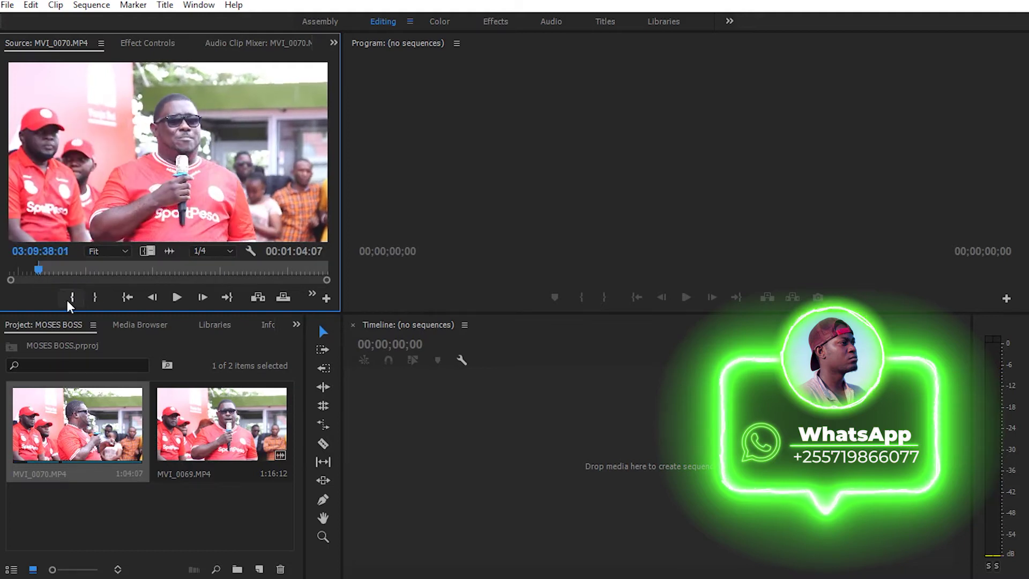
pyautogui.moveTo(39, 270); pyautogui.dragTo(291, 269)
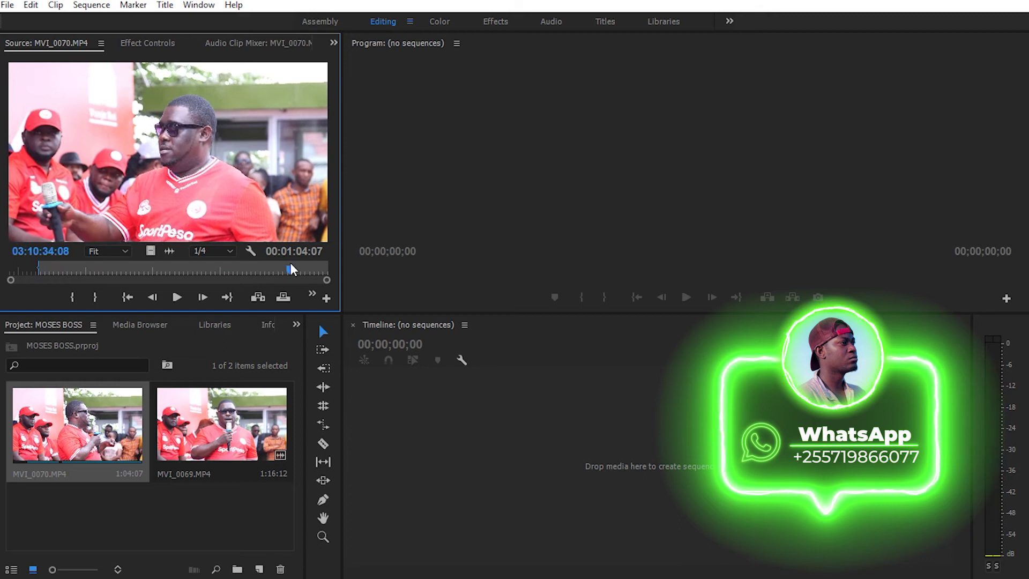
pyautogui.click(94, 297)
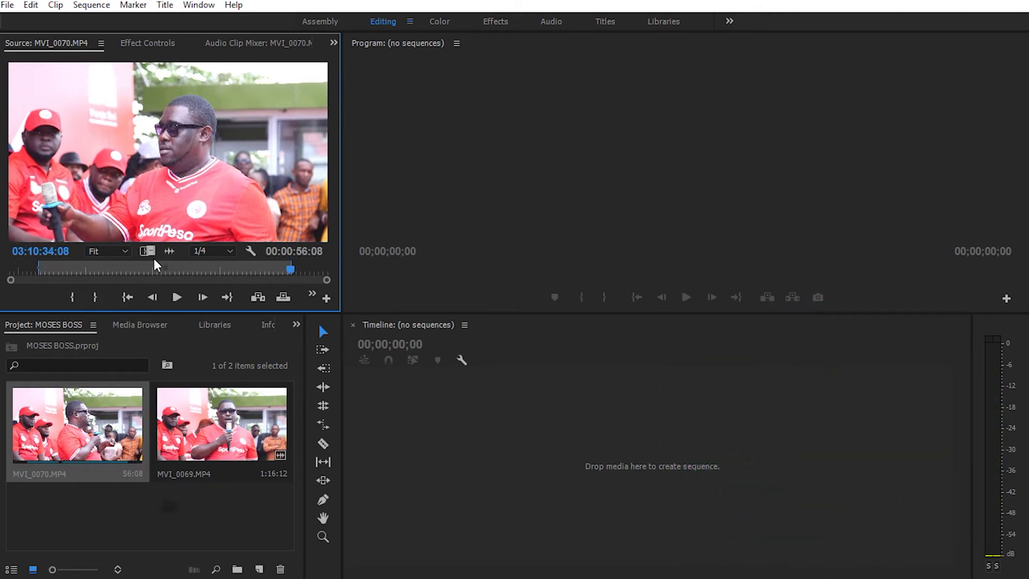
pyautogui.moveTo(484, 435); pyautogui.dragTo(483, 435)
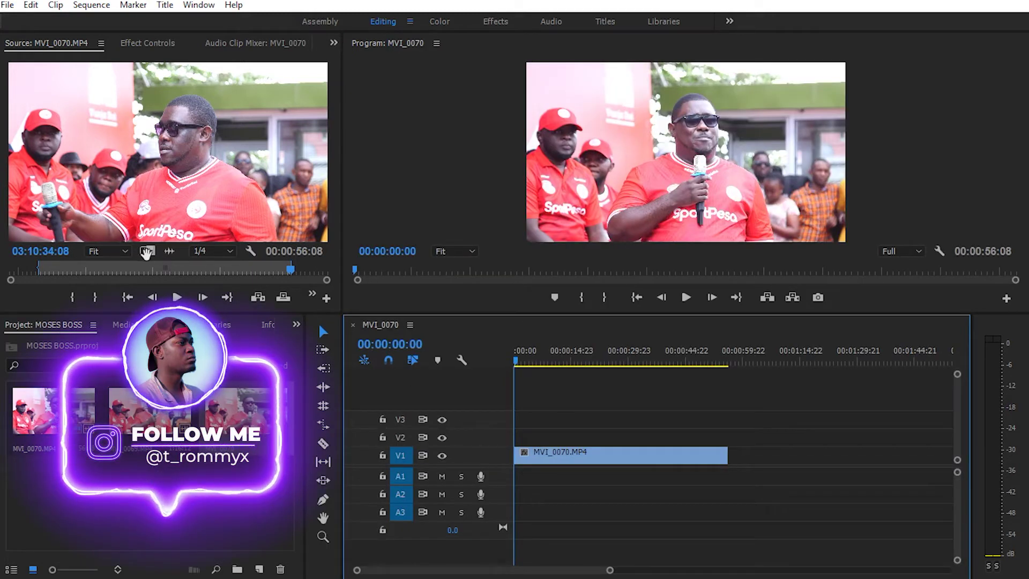
pyautogui.moveTo(522, 362)
pyautogui.mouseDown()
pyautogui.moveTo(614, 363)
pyautogui.moveTo(533, 367)
pyautogui.mouseUp()
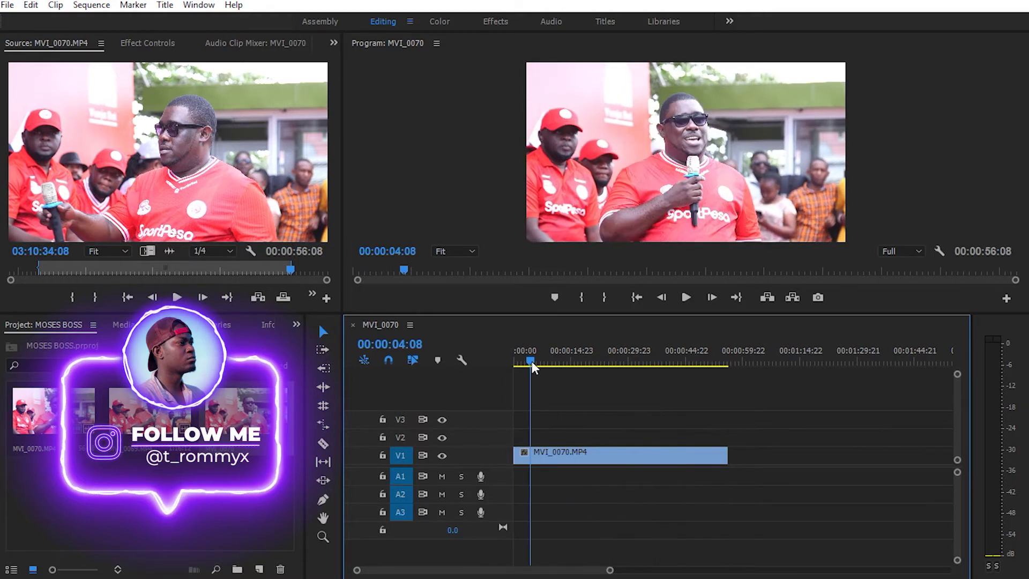
# Try to add the full-length MVI_0070.MP4 with its audio on V2 and A2 after the first clip.
pyautogui.doubleClick(49, 398)
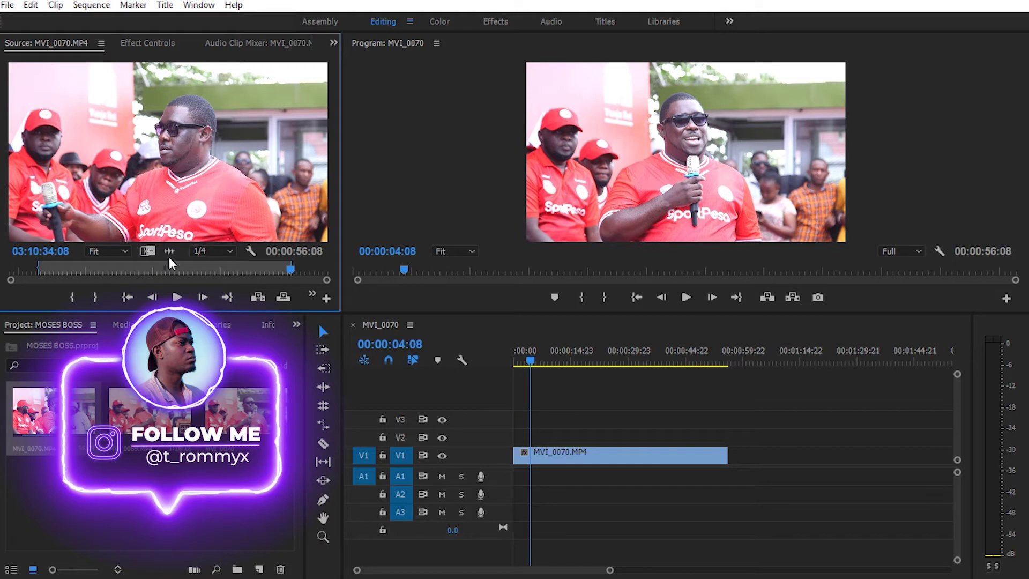
pyautogui.rightClick(133, 276)
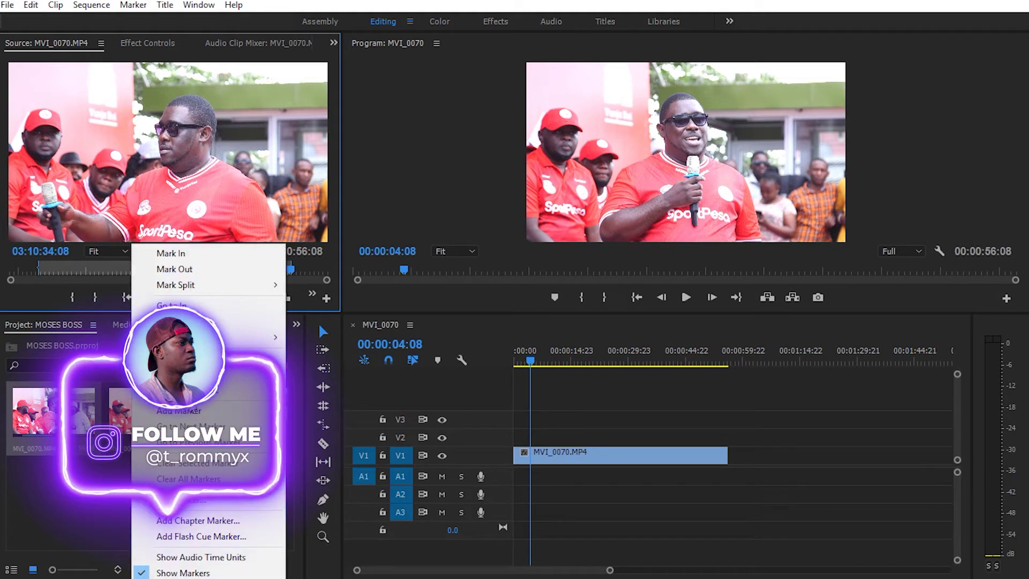
pyautogui.press('Escape')
pyautogui.moveTo(168, 152); pyautogui.dragTo(715, 455)
pyautogui.moveTo(737, 350); pyautogui.dragTo(749, 350)
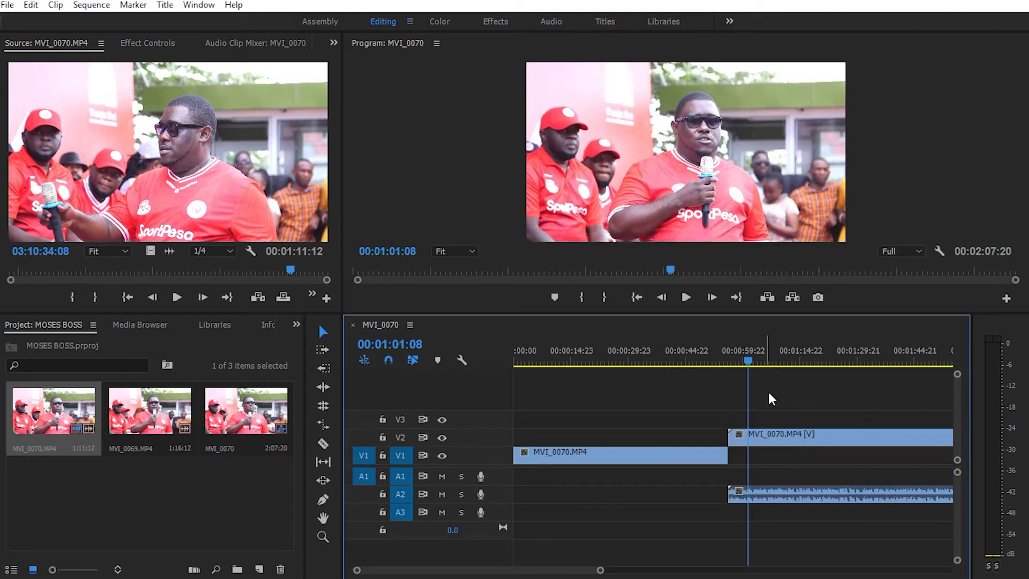
pyautogui.click(778, 435)
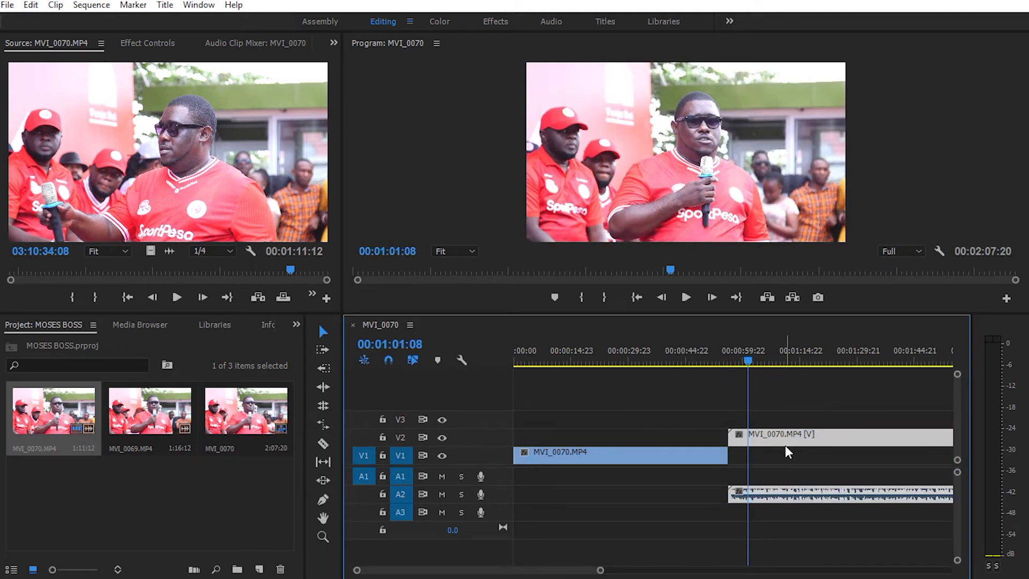
pyautogui.press('Delete')
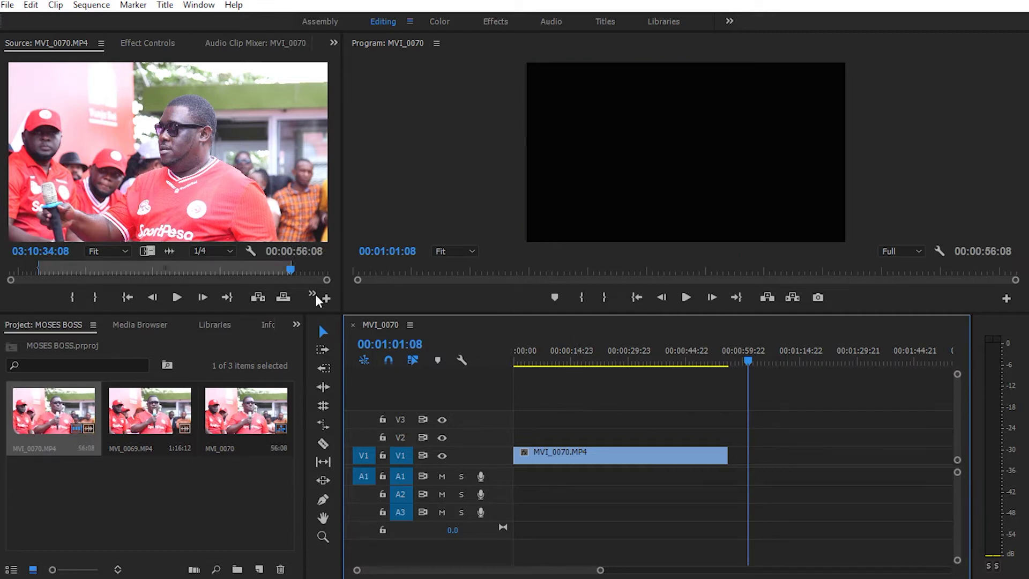
# Play MVI_0070.MP4 from its beginning in the Source monitor and clear its In and Out points.
pyautogui.moveTo(70, 272); pyautogui.dragTo(1, 294)
pyautogui.press('space')
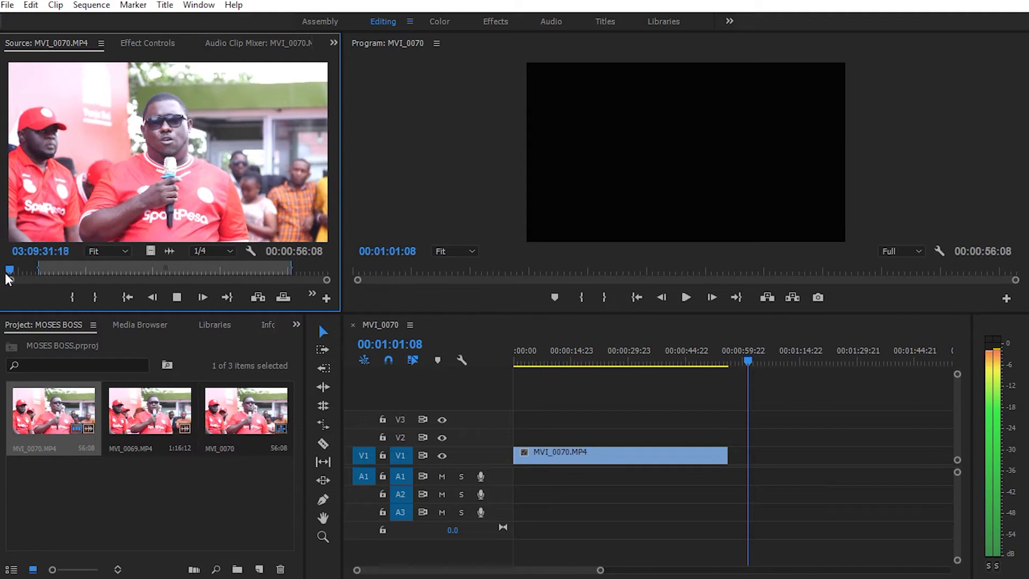
pyautogui.rightClick(165, 272)
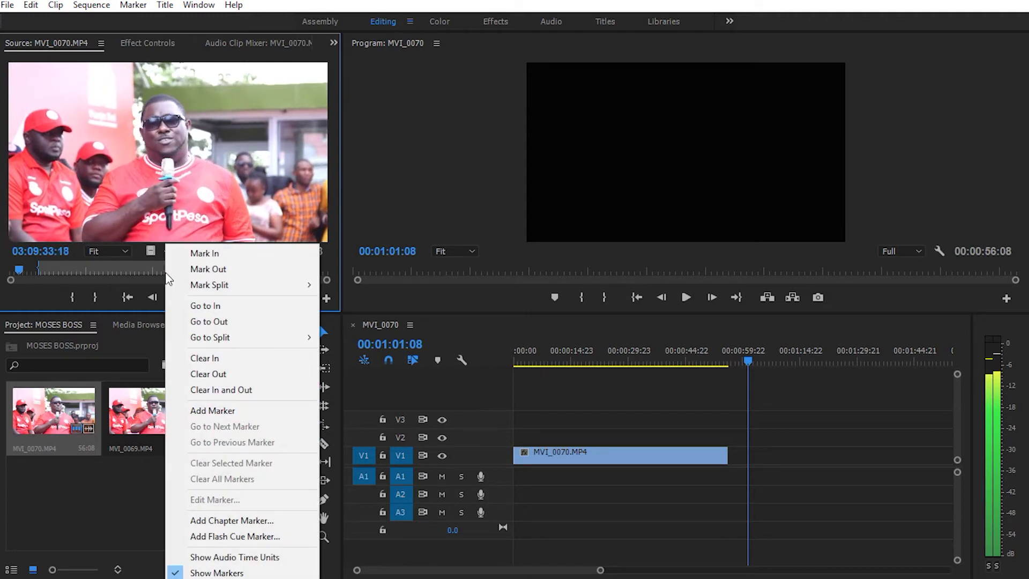
pyautogui.click(214, 390)
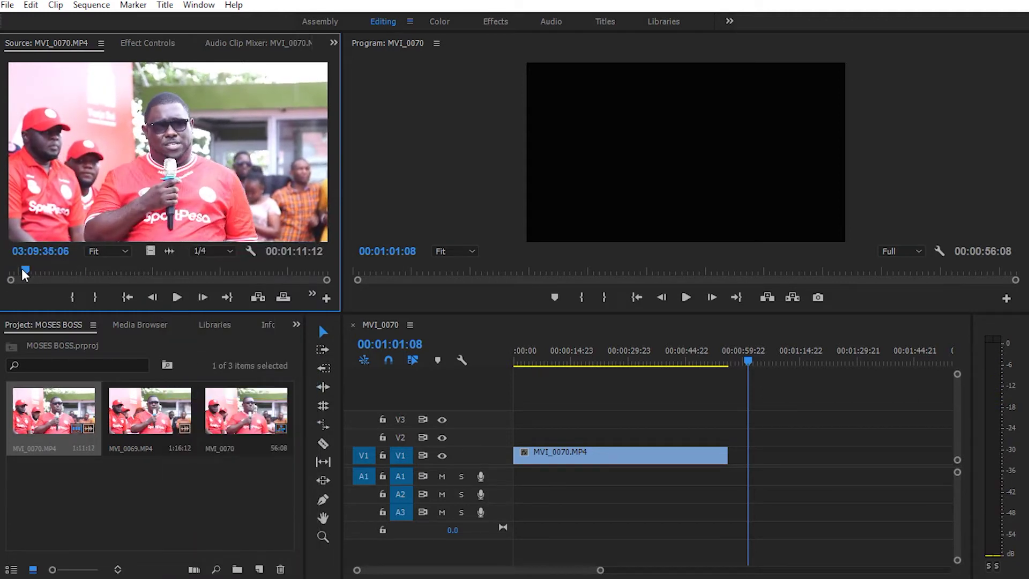
# Mark MVI_0070.MP4 from 03:09:35:04 to 03:10:33:09 and place that section's video only on V2, starting where the first clip ends.
pyautogui.moveTo(26, 273)
pyautogui.mouseDown()
pyautogui.moveTo(4, 279)
pyautogui.moveTo(25, 273)
pyautogui.mouseUp()
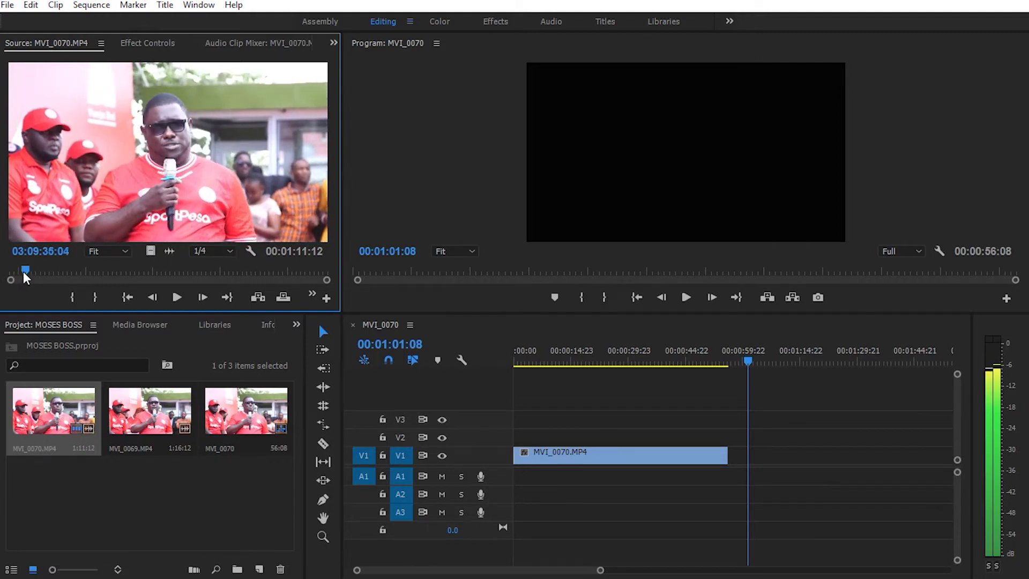
pyautogui.click(74, 298)
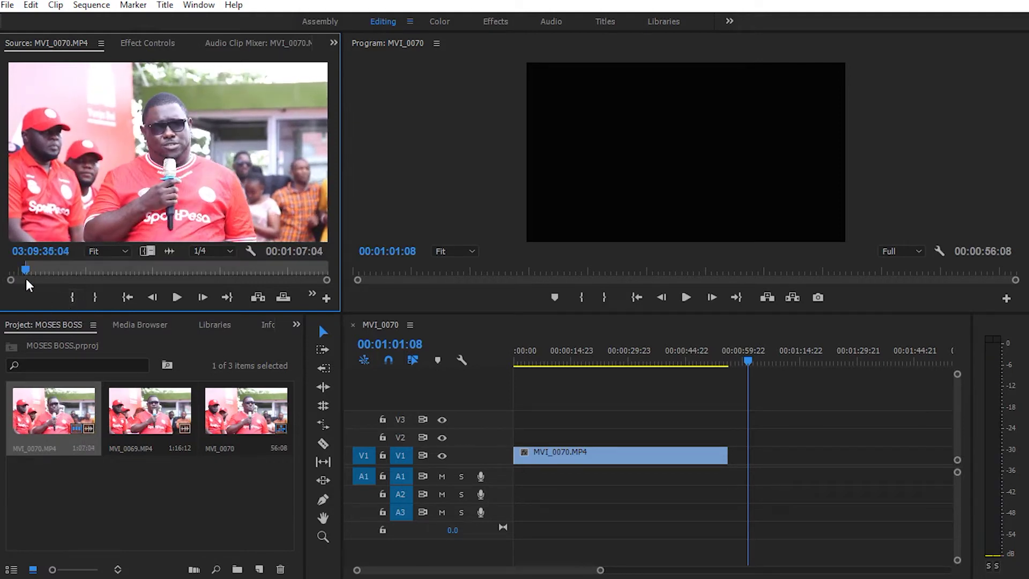
pyautogui.moveTo(28, 274)
pyautogui.mouseDown()
pyautogui.moveTo(309, 271)
pyautogui.moveTo(232, 275)
pyautogui.moveTo(299, 275)
pyautogui.mouseUp()
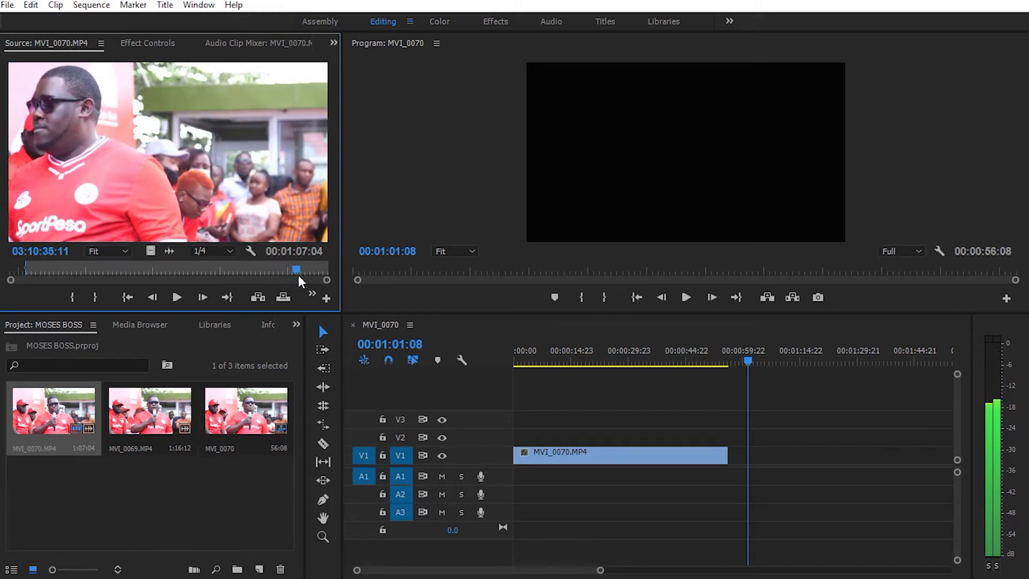
pyautogui.moveTo(297, 275); pyautogui.dragTo(289, 276)
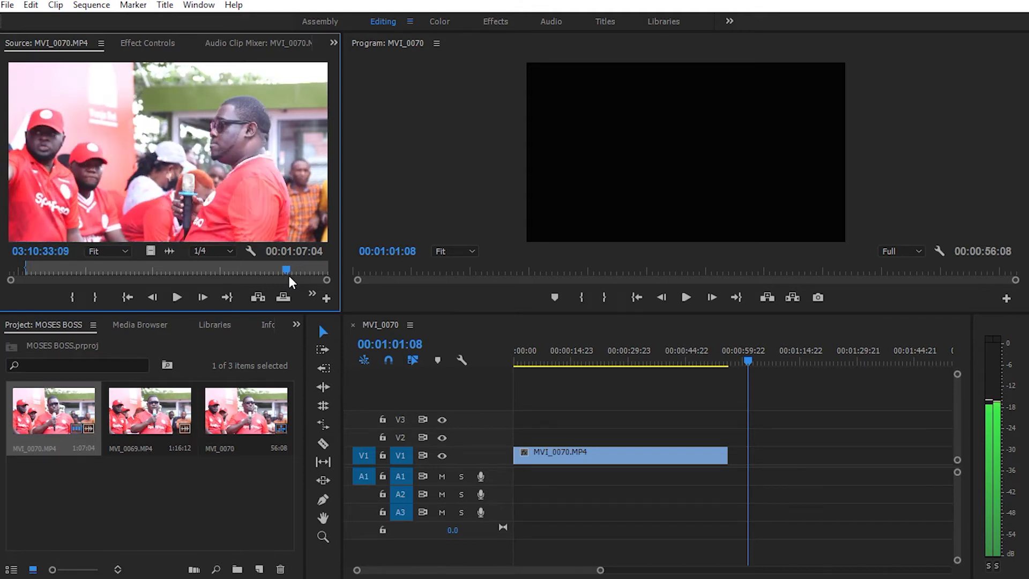
pyautogui.click(96, 298)
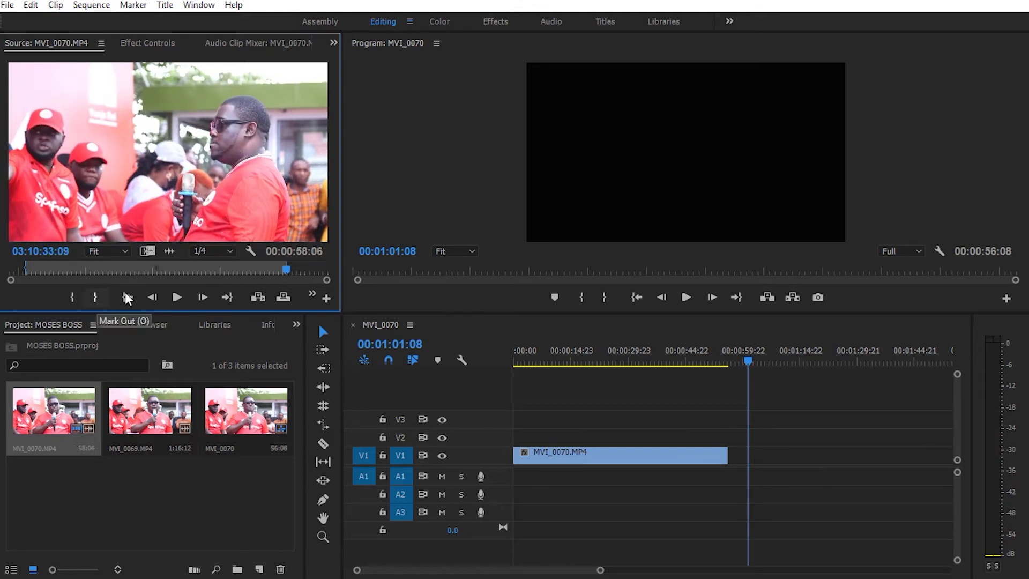
pyautogui.moveTo(167, 152); pyautogui.dragTo(742, 448)
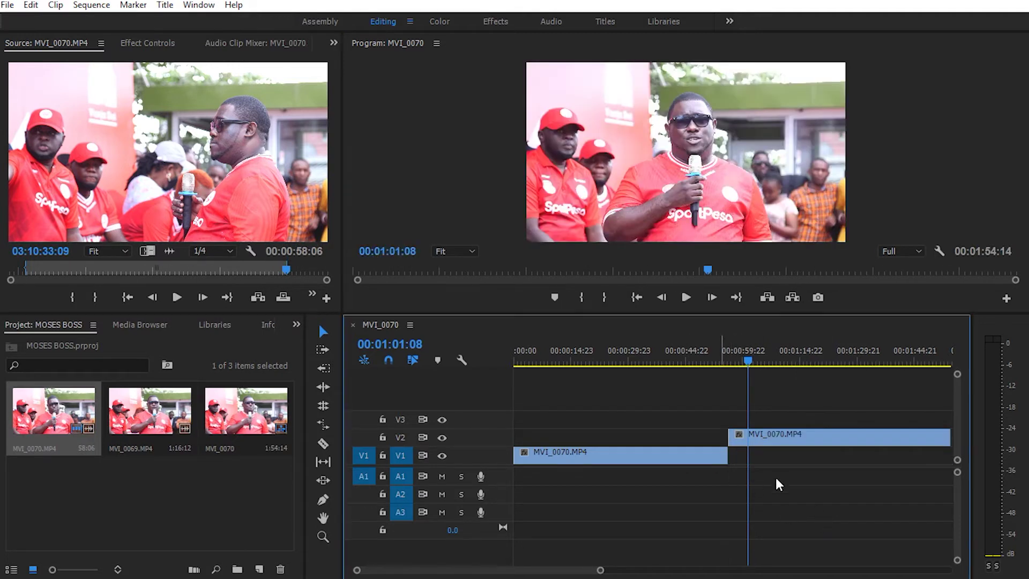
# Delete both MVI_0070.MP4 clips from the MVI_0070 sequence.
pyautogui.moveTo(552, 397); pyautogui.dragTo(793, 490)
pyautogui.press('Delete')
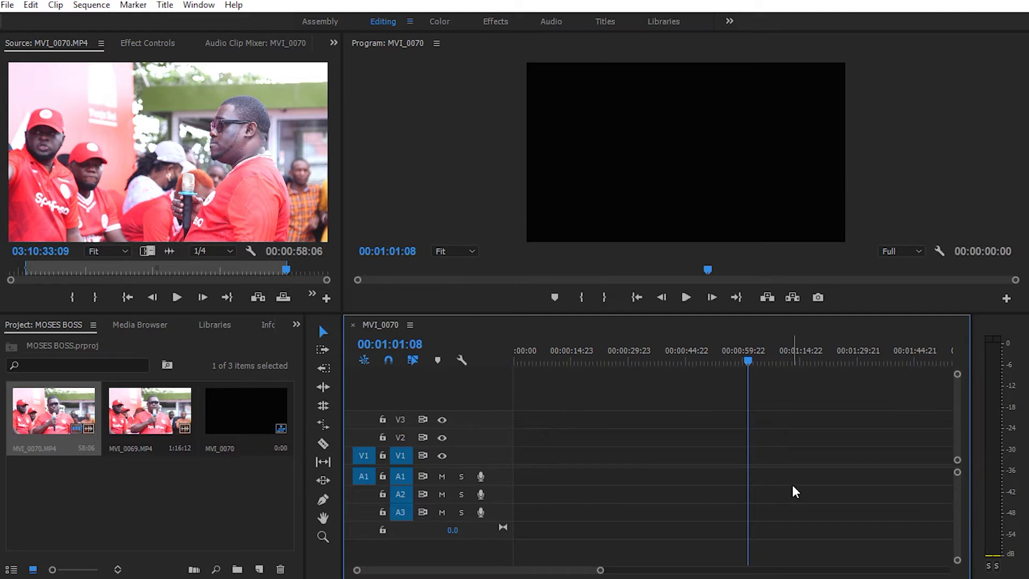
# Try placing the marked MVI_0070.MP4 section with its audio at the sequence start on V1 and A1, and undo it.
pyautogui.click(51, 405)
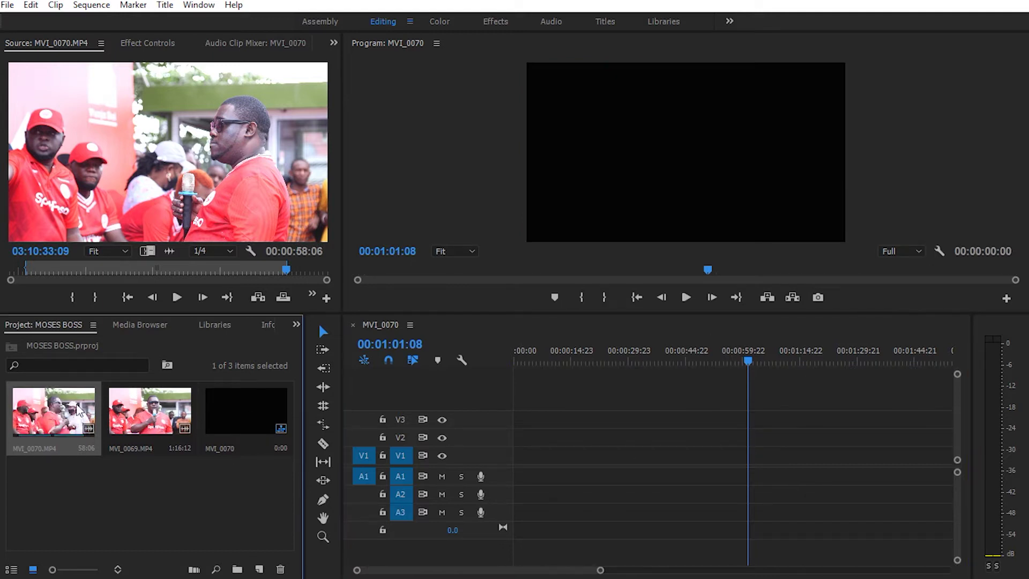
pyautogui.moveTo(47, 413); pyautogui.dragTo(518, 469)
pyautogui.click(576, 357)
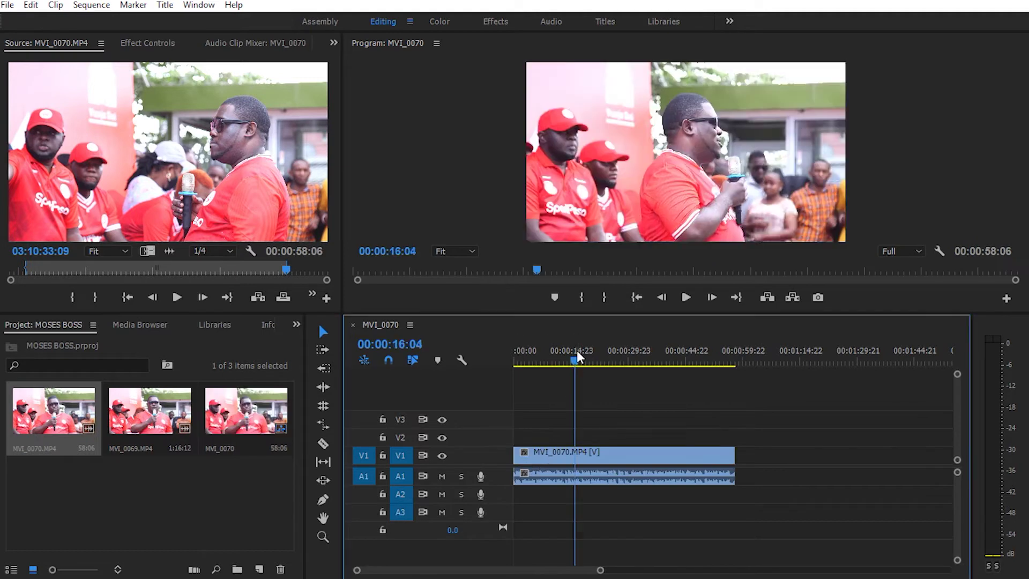
pyautogui.hotkey('ctrl', 'z')
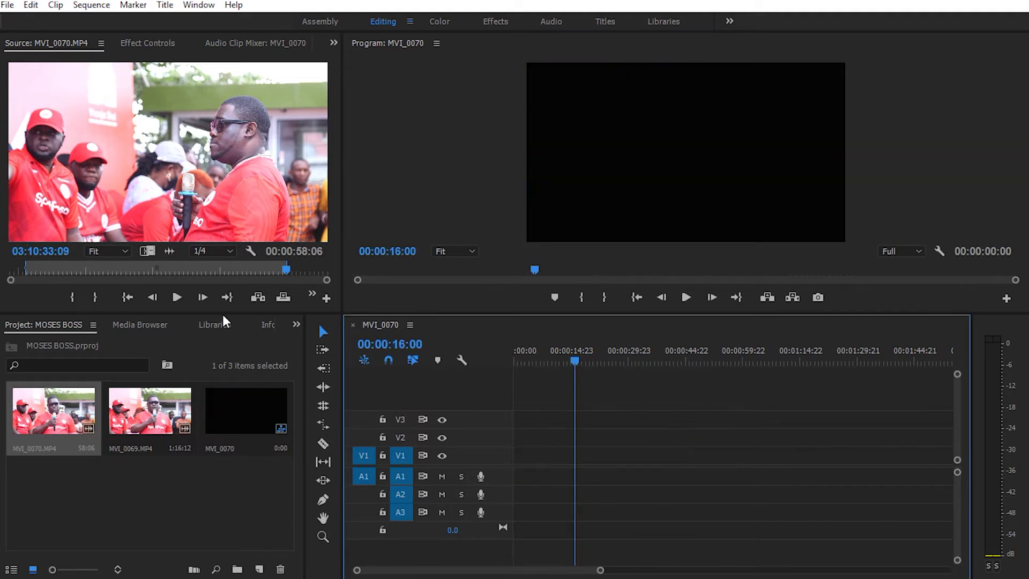
# Place only the video of the marked MVI_0070.MP4 section at the start of V1 and enlarge the Program monitor.
pyautogui.moveTo(148, 249); pyautogui.dragTo(522, 460)
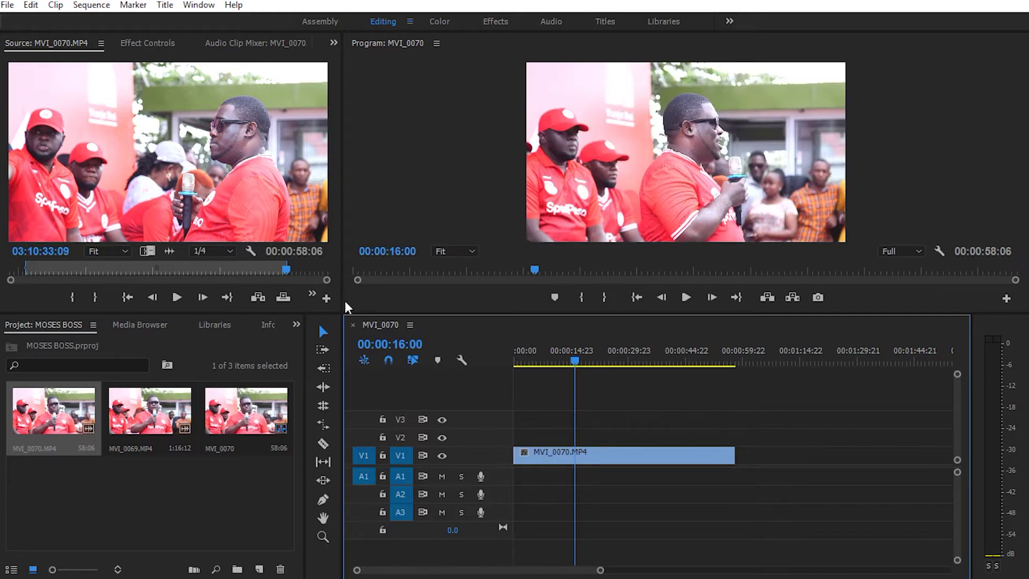
pyautogui.moveTo(341, 309); pyautogui.dragTo(306, 310)
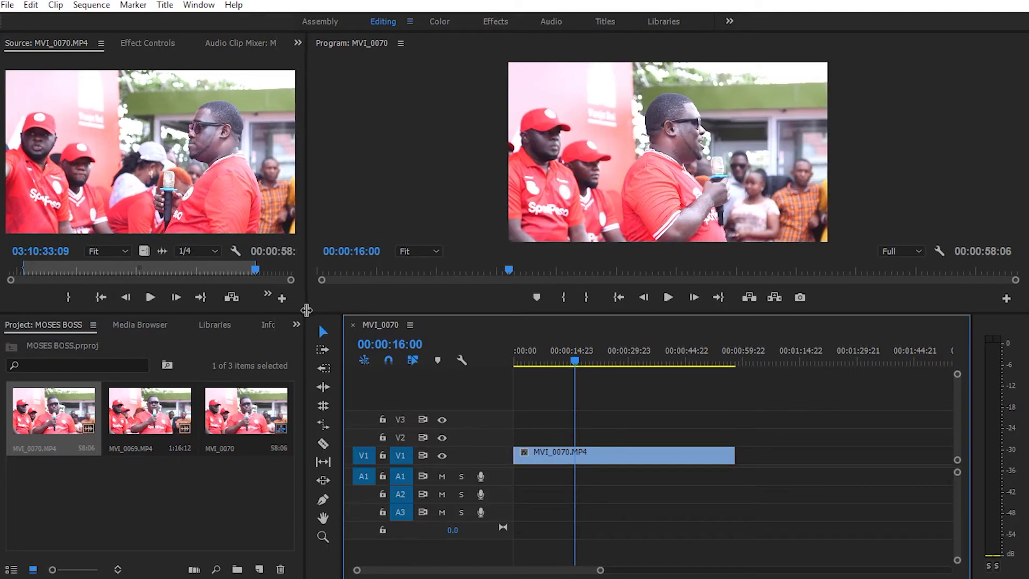
pyautogui.moveTo(452, 314); pyautogui.dragTo(423, 388)
pyautogui.moveTo(618, 423); pyautogui.dragTo(716, 458)
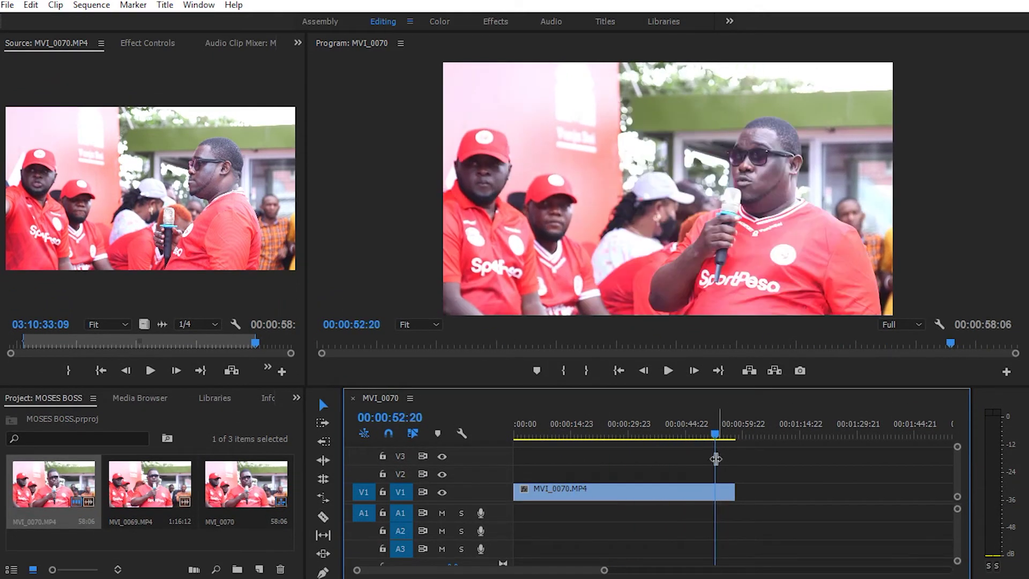
pyautogui.click(682, 495)
pyautogui.click(444, 25)
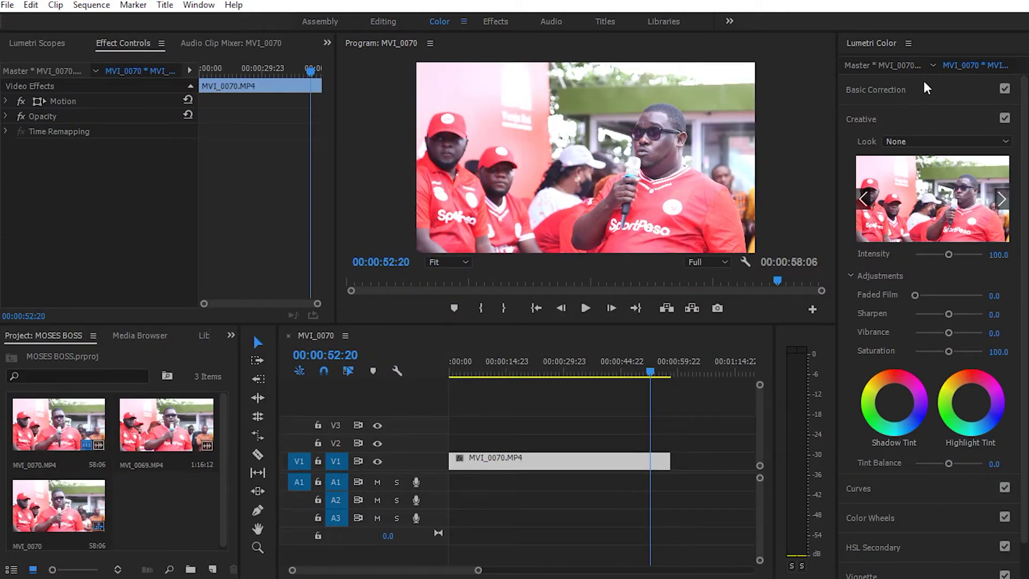
pyautogui.click(928, 89)
pyautogui.click(935, 113)
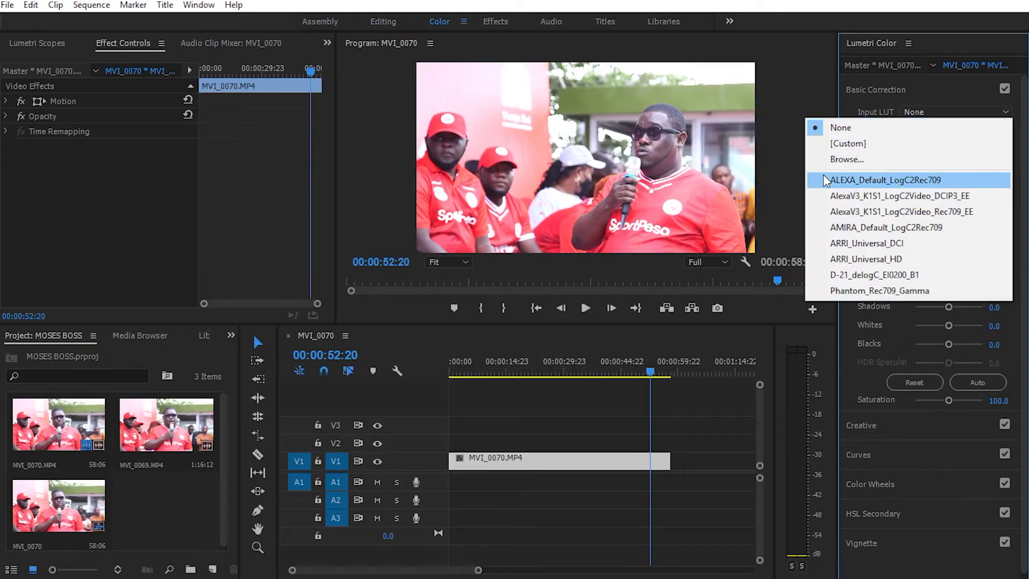
pyautogui.click(836, 163)
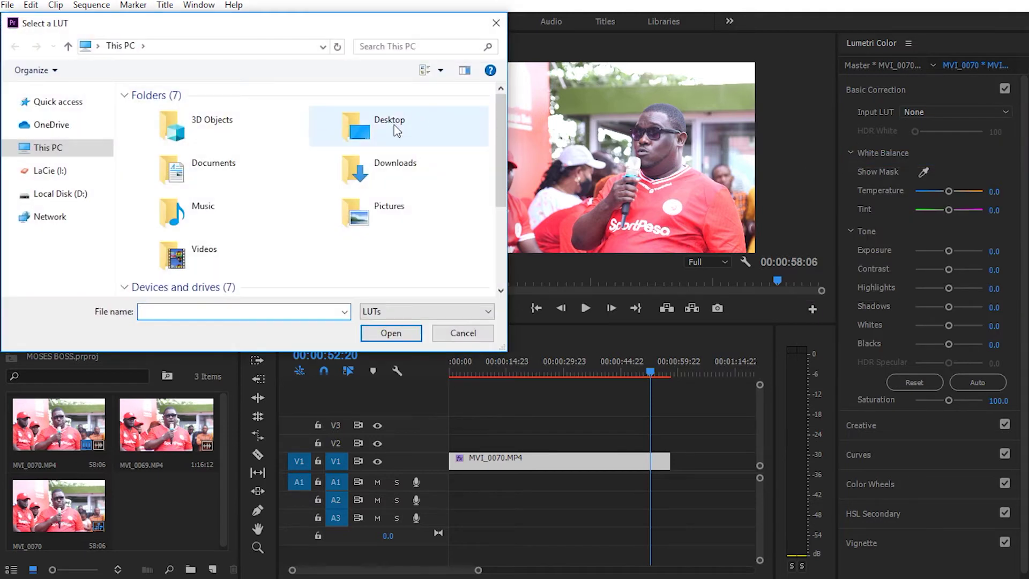
pyautogui.click(497, 23)
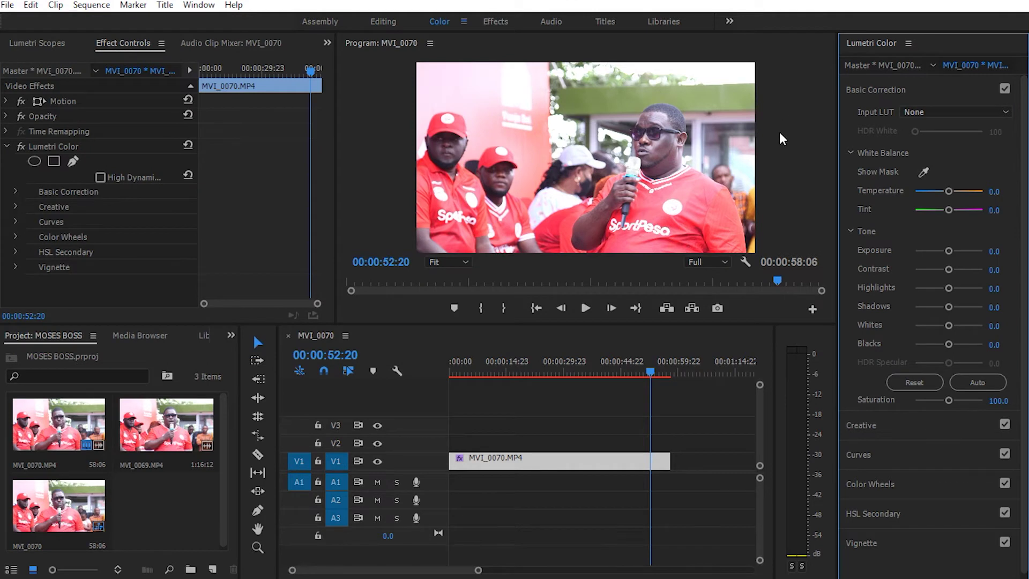
# Return to the Editing workspace and remove the Lumetri Color effect from the MVI_0070.MP4 clip on V1.
pyautogui.click(383, 22)
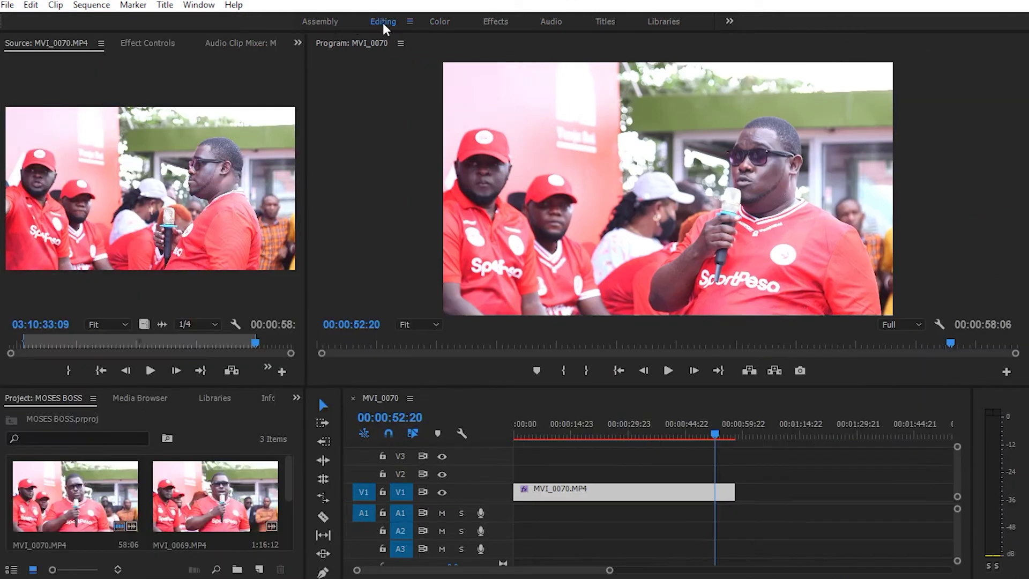
pyautogui.click(651, 497)
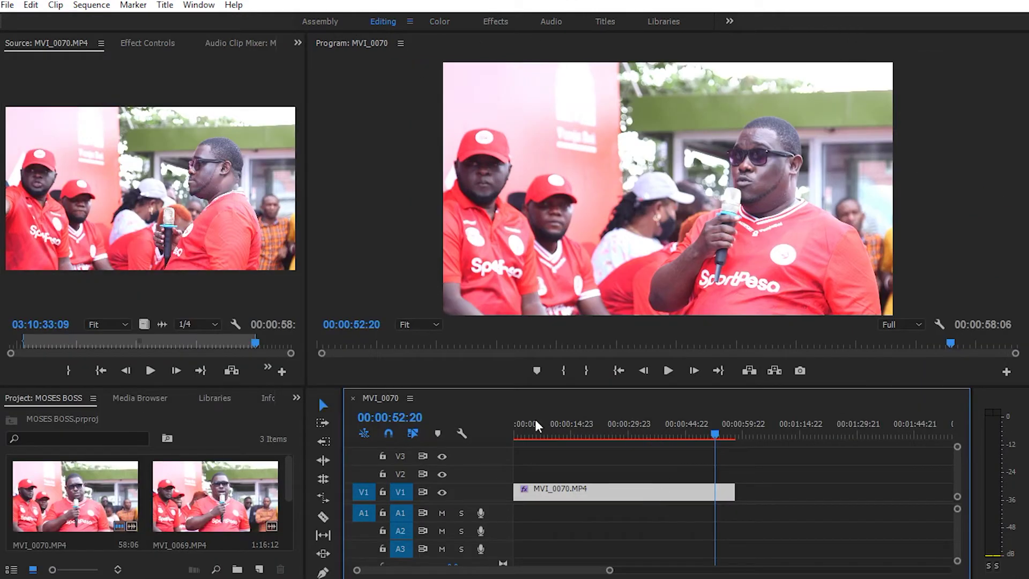
pyautogui.click(158, 42)
pyautogui.rightClick(63, 146)
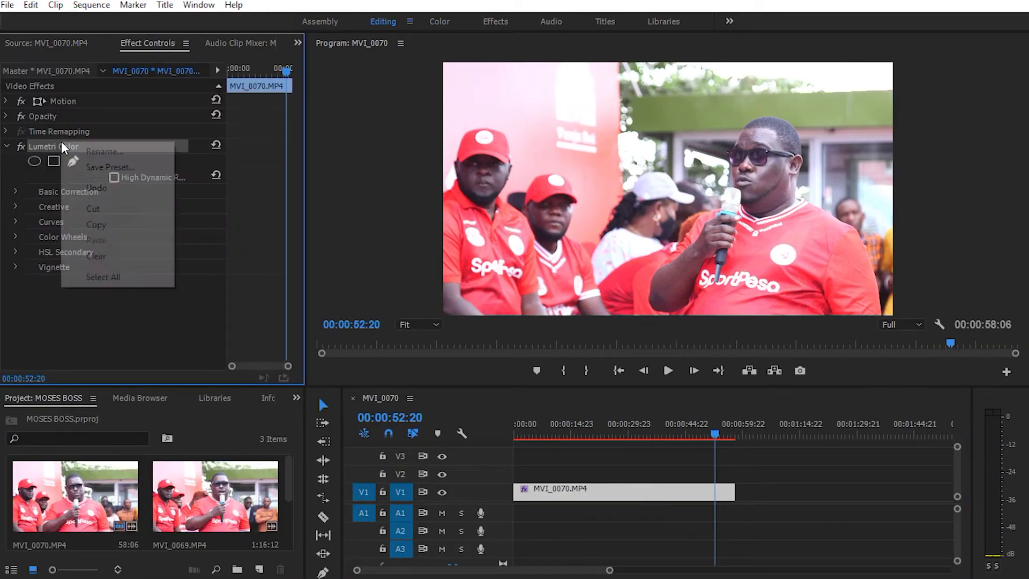
pyautogui.click(95, 260)
pyautogui.click(645, 496)
pyautogui.click(659, 468)
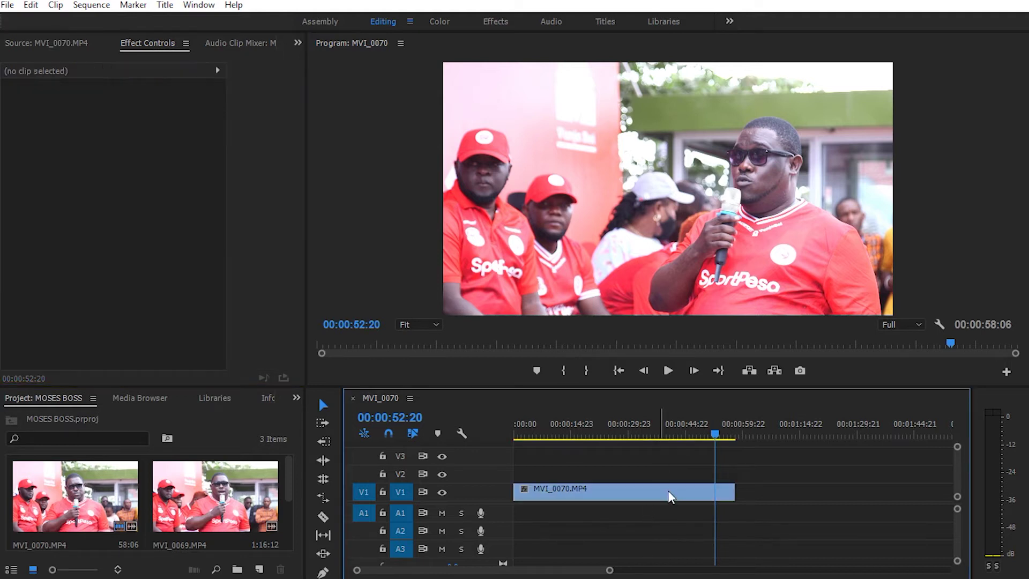
# Switch to the Color workspace, select the clip on V1 and show its Basic Correction settings in Lumetri Color.
pyautogui.click(440, 22)
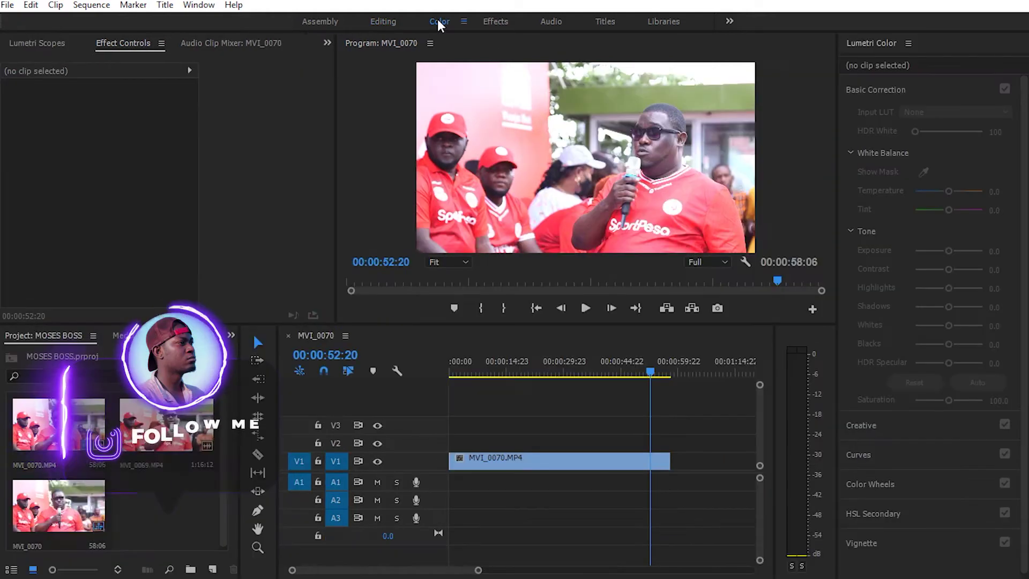
pyautogui.click(592, 463)
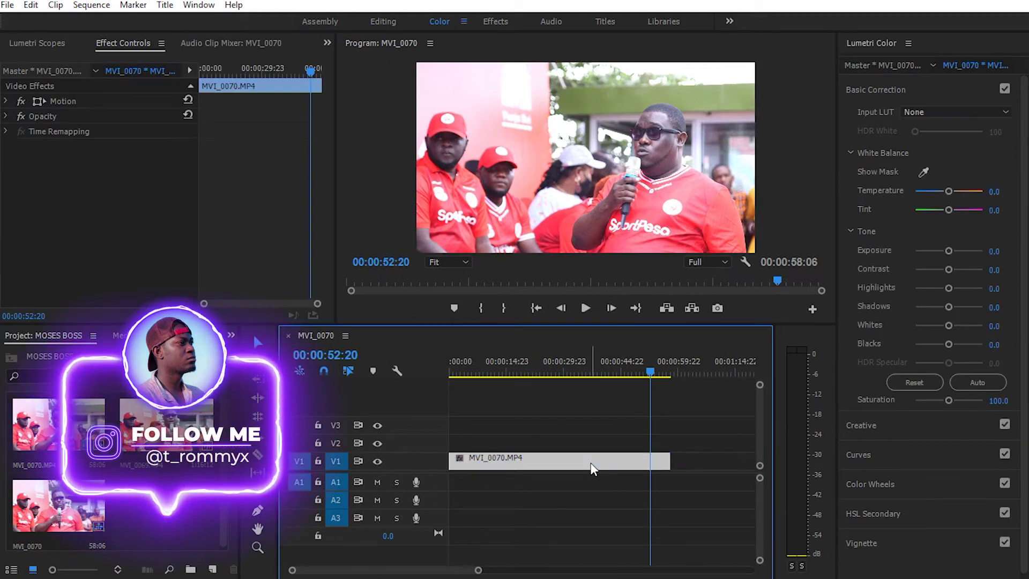
pyautogui.click(927, 117)
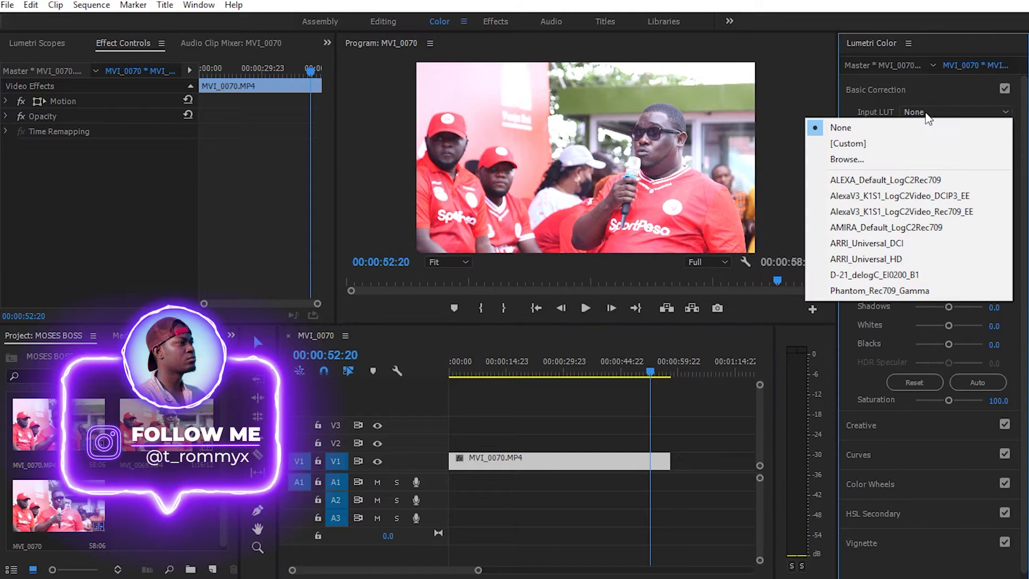
pyautogui.click(882, 122)
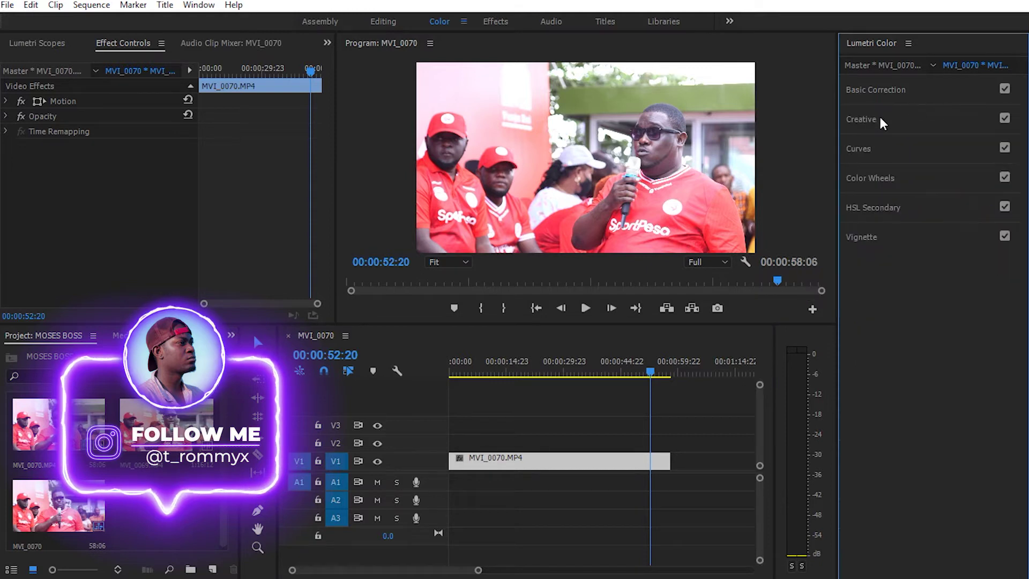
pyautogui.click(900, 92)
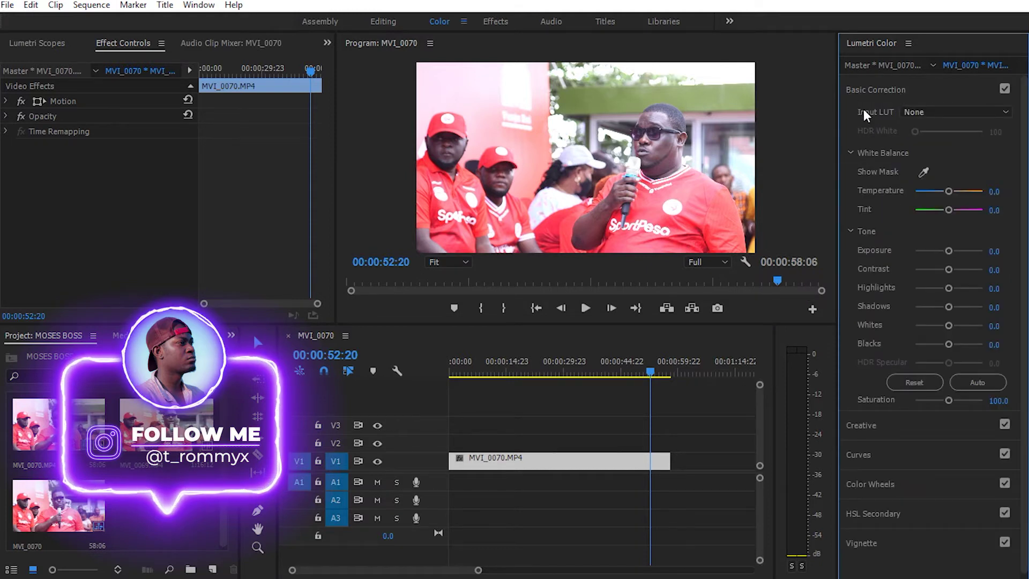
pyautogui.click(973, 120)
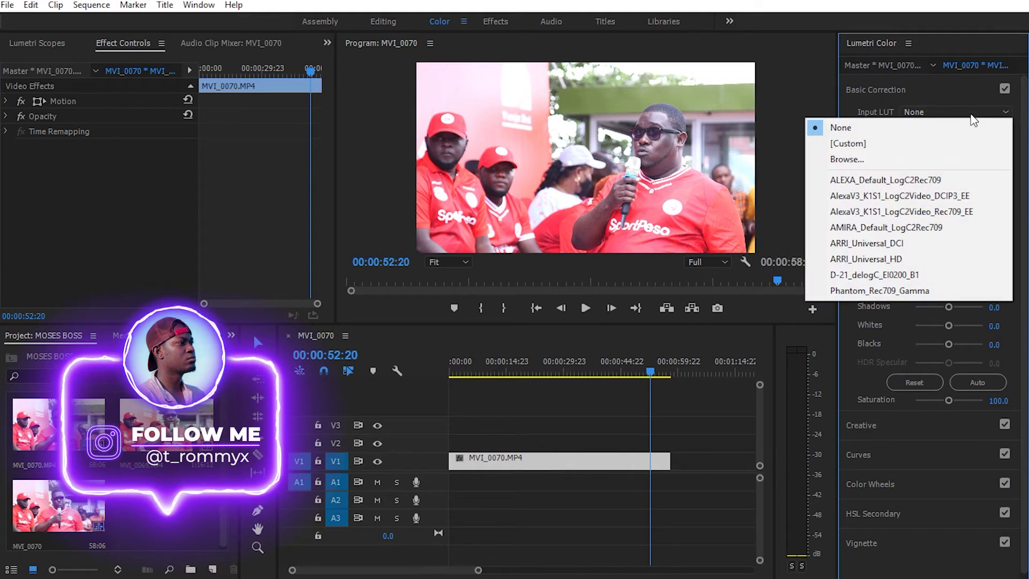
pyautogui.click(973, 117)
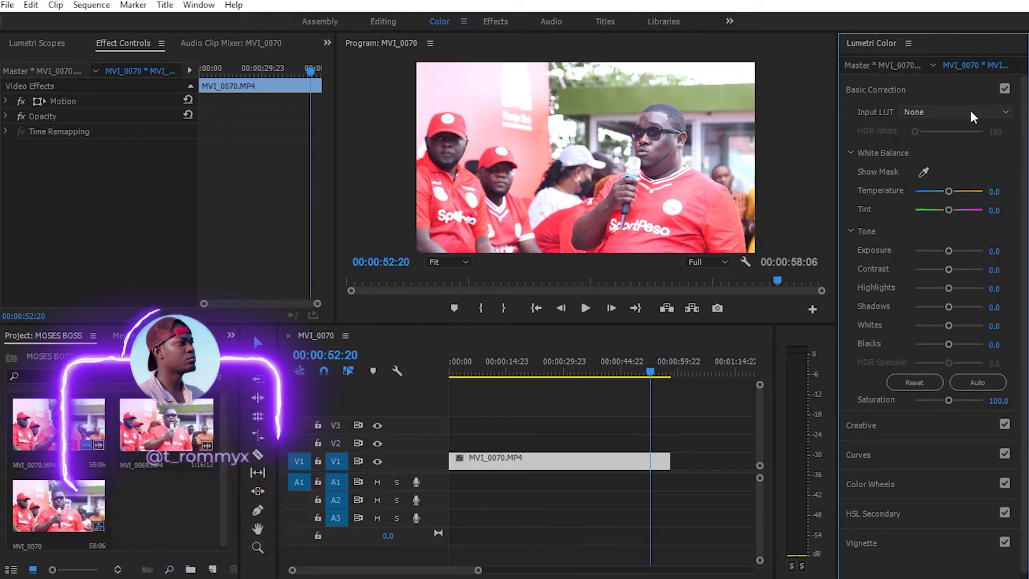
# Load 1.cube from the desktop folder EXPENSIVE LUT PACK 90+ as the clip's input LUT.
pyautogui.click(967, 115)
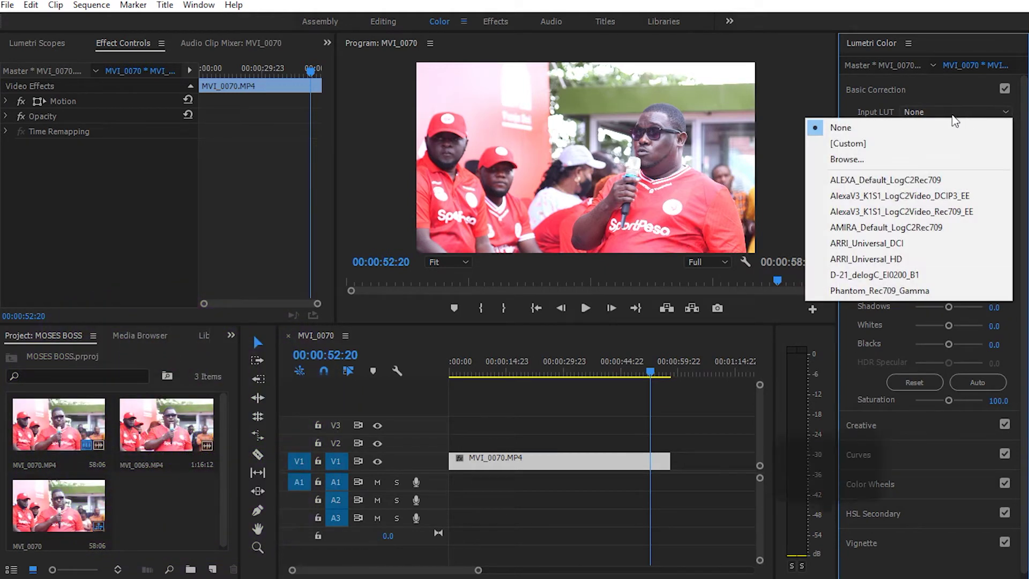
pyautogui.click(864, 160)
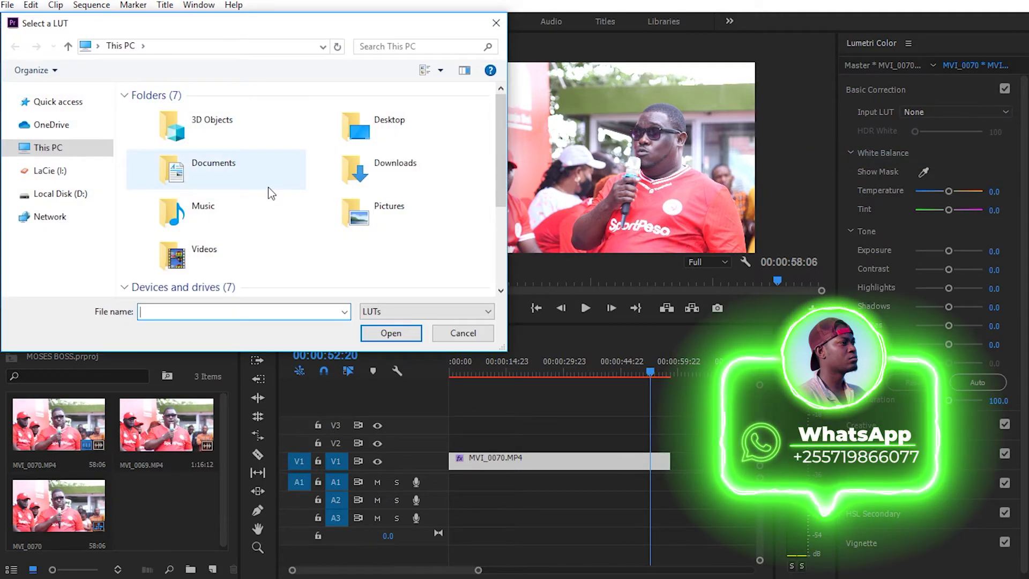
pyautogui.doubleClick(370, 126)
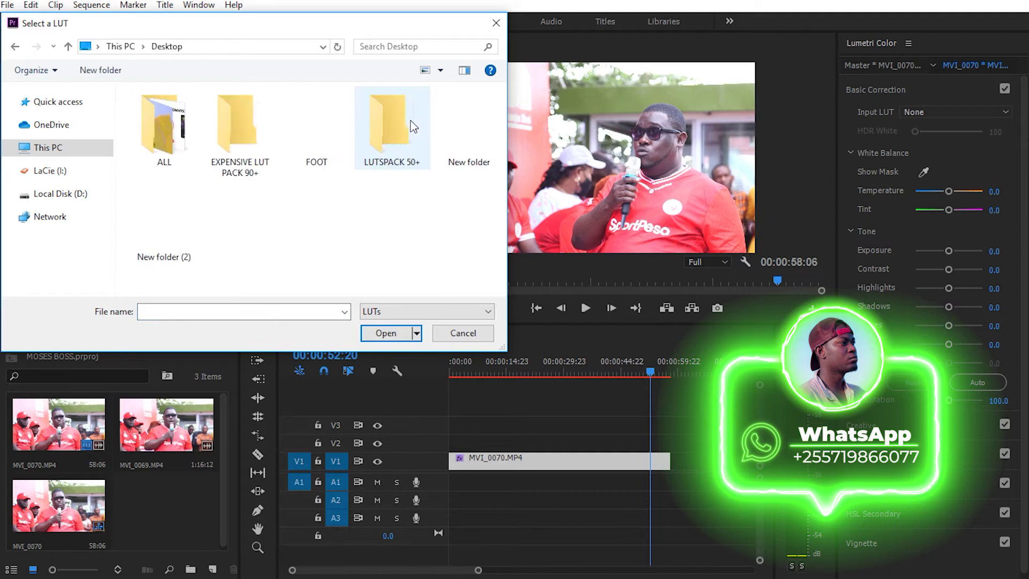
pyautogui.doubleClick(256, 119)
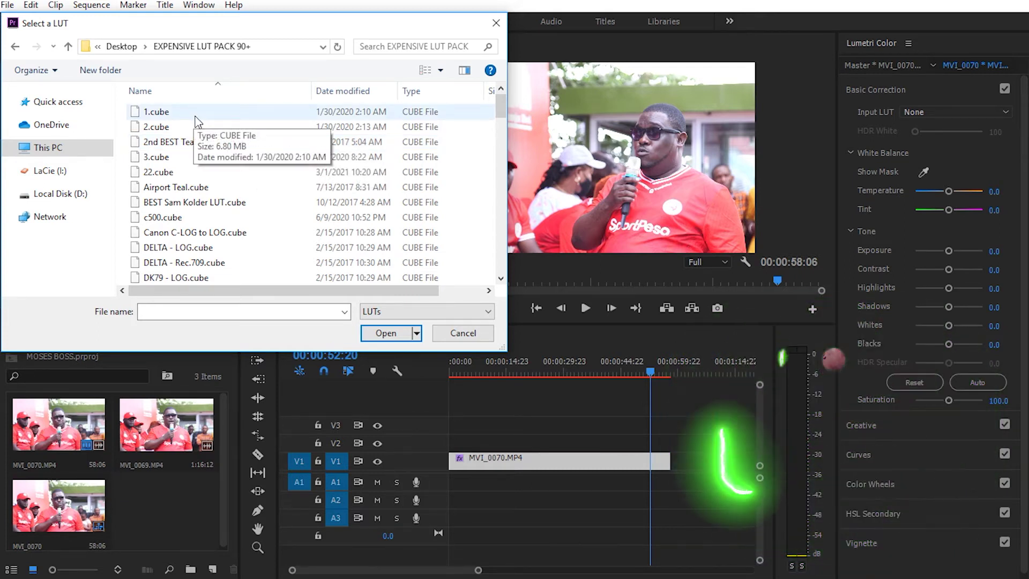
pyautogui.scroll(-3, 166, 142)
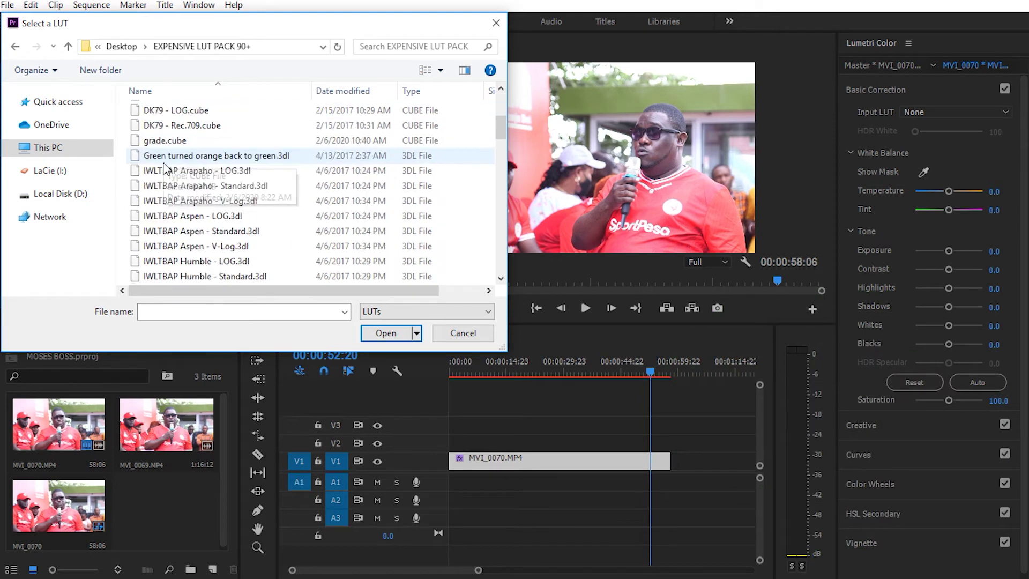
pyautogui.scroll(3, 164, 172)
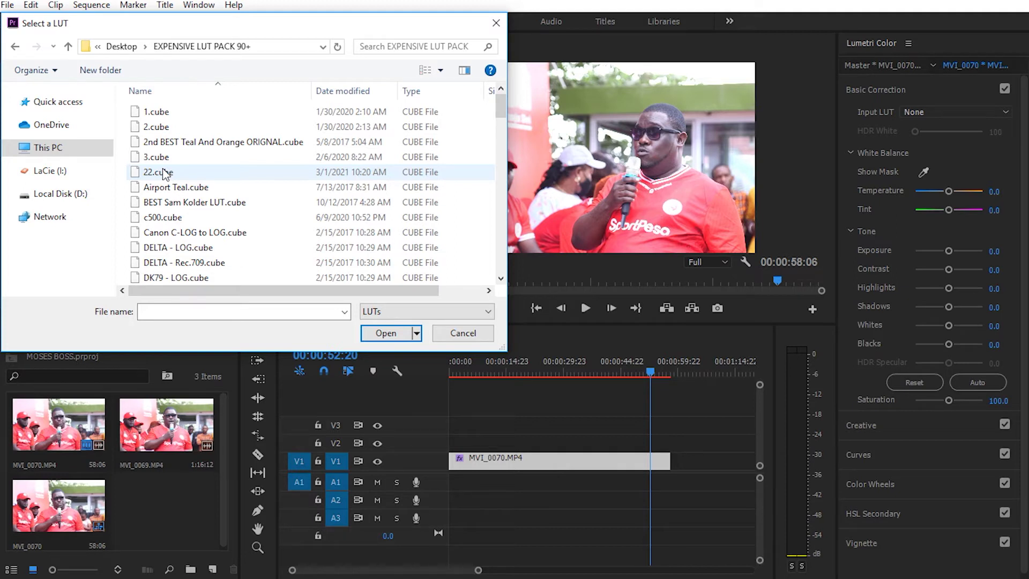
pyautogui.click(156, 116)
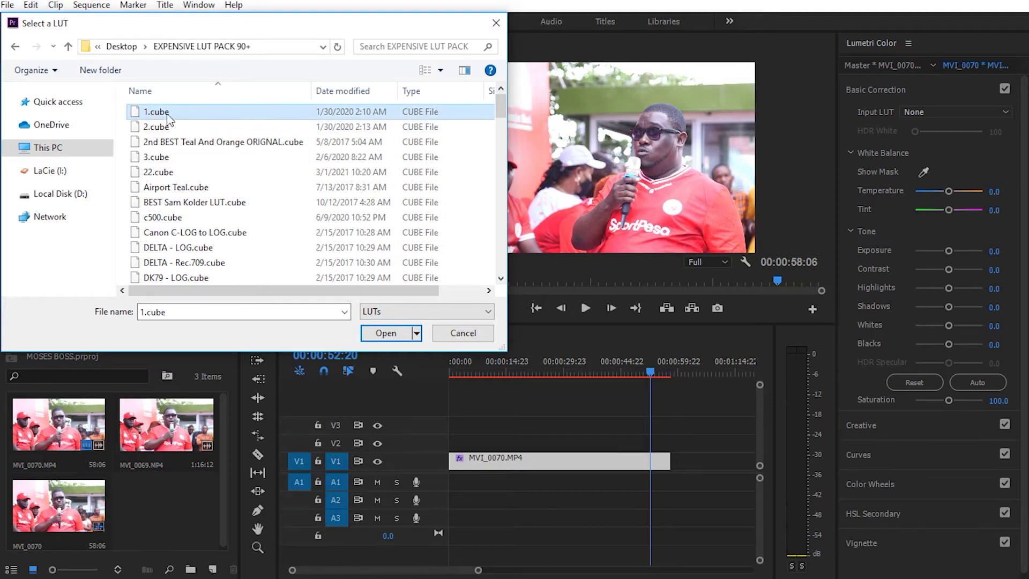
pyautogui.click(386, 333)
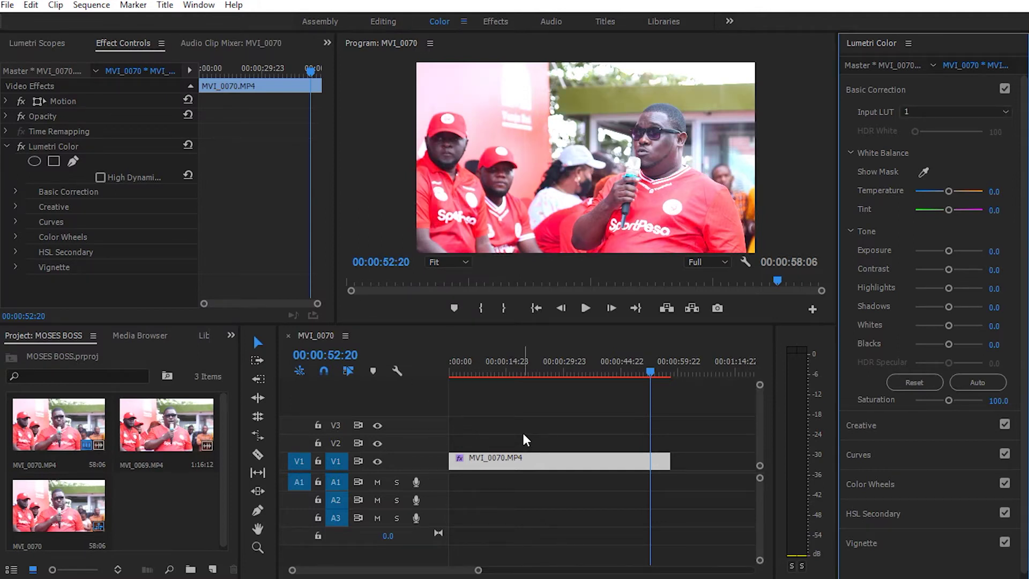
# Scrub through the graded clip to 00:00:50:19 and compare the picture with Lumetri Color switched off and on.
pyautogui.click(525, 369)
pyautogui.moveTo(528, 369); pyautogui.dragTo(647, 372)
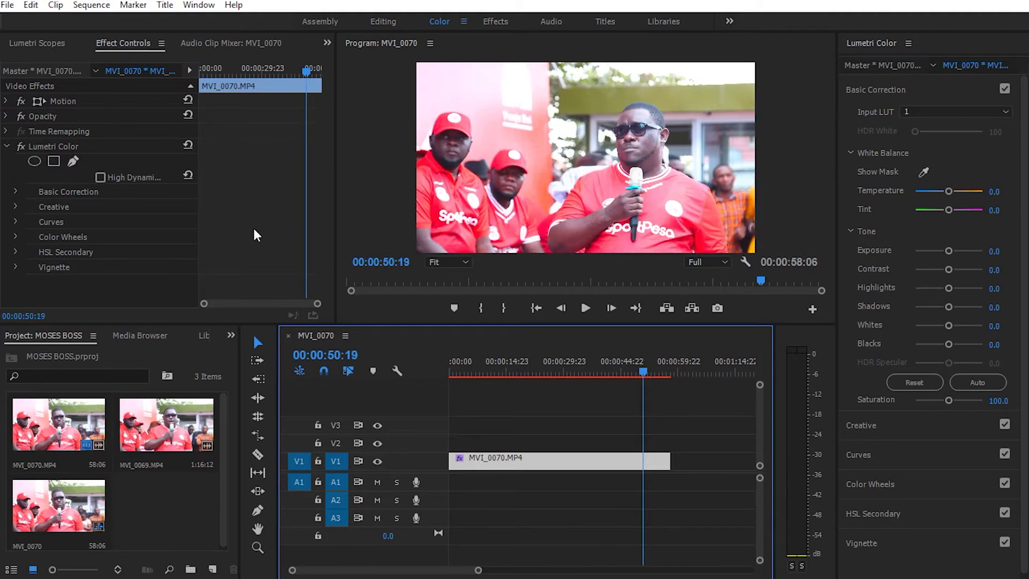
pyautogui.click(21, 147)
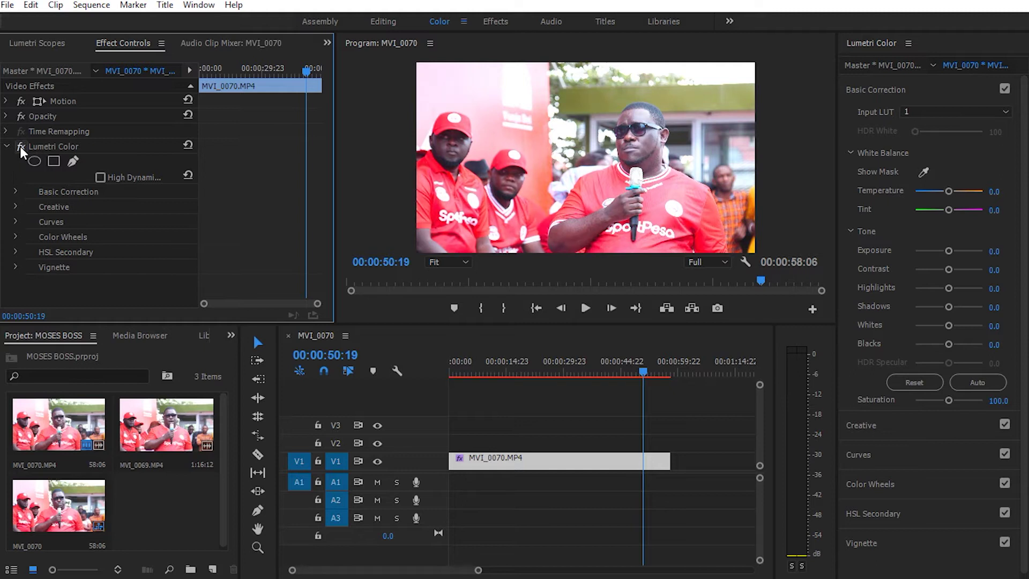
pyautogui.click(21, 147)
# Enlarge the Program monitor and set the clip's Contrast to about 59.6 and Highlights to about -63.8.
pyautogui.moveTo(491, 328); pyautogui.dragTo(484, 388)
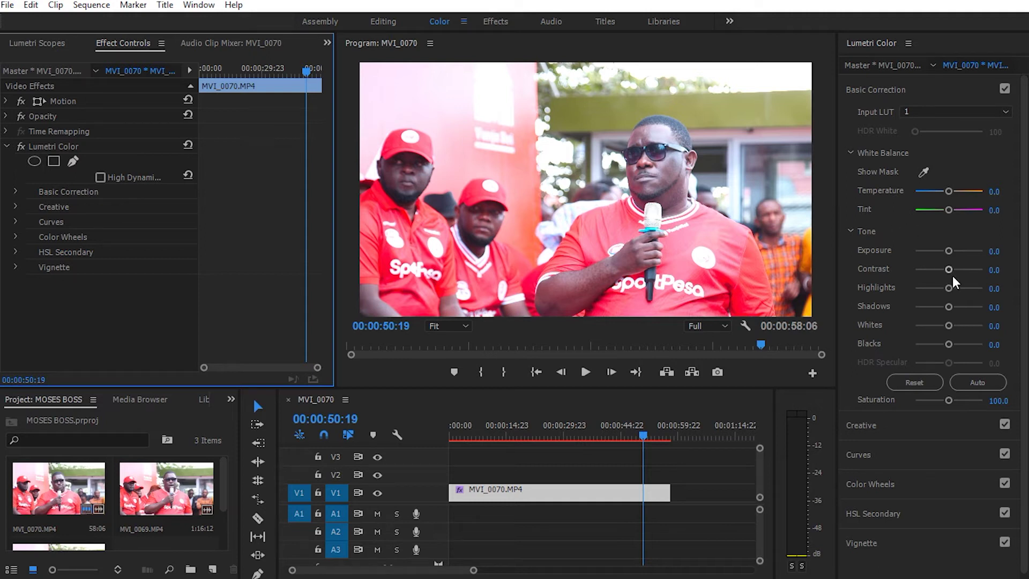
pyautogui.moveTo(949, 270)
pyautogui.mouseDown()
pyautogui.moveTo(965, 273)
pyautogui.moveTo(917, 274)
pyautogui.moveTo(967, 272)
pyautogui.mouseUp()
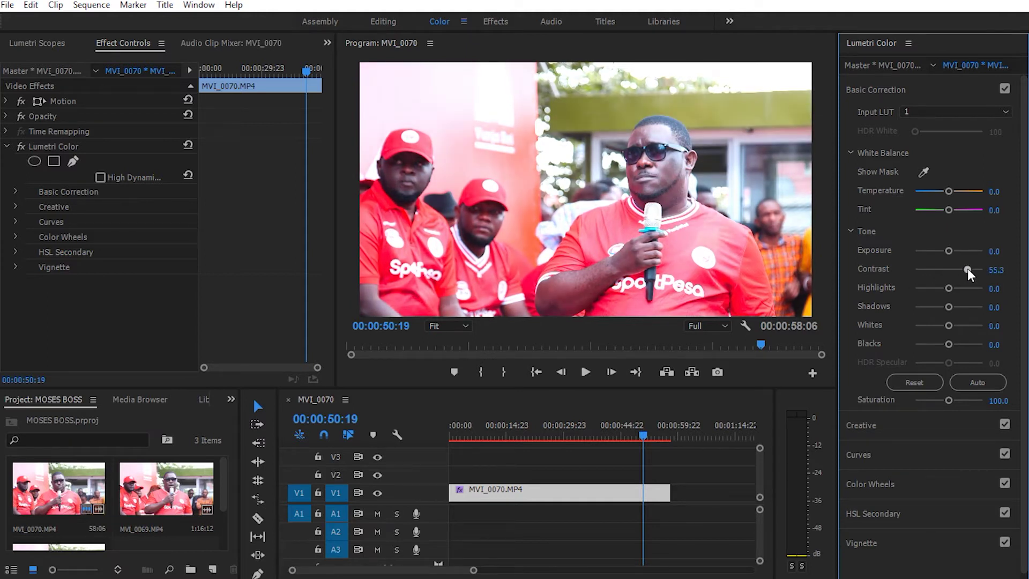
pyautogui.moveTo(944, 289); pyautogui.dragTo(928, 290)
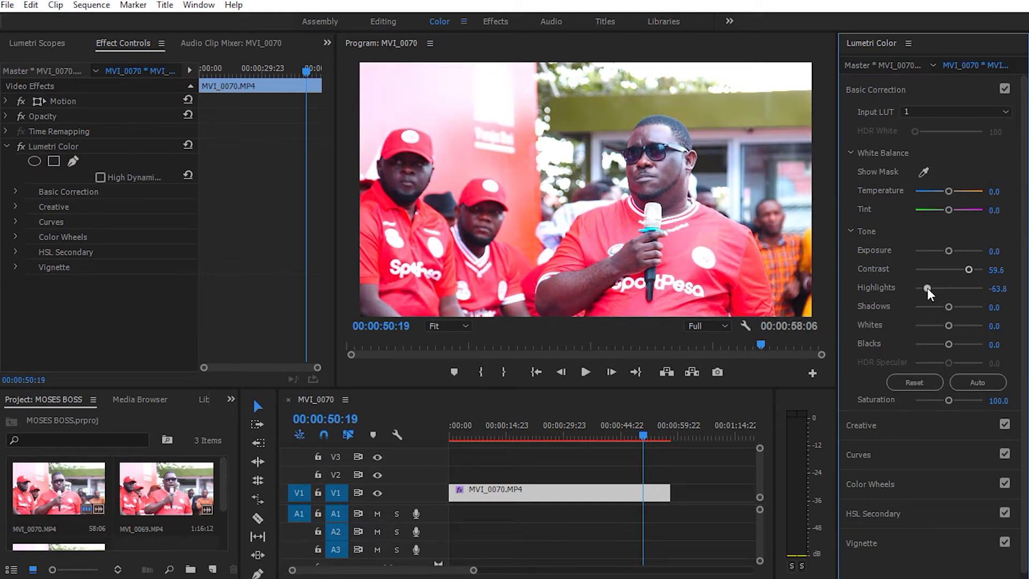
# Set the clip's Shadows to about -25.5, Whites to about -29.8 and Blacks to about -14.9.
pyautogui.moveTo(949, 308); pyautogui.dragTo(937, 308)
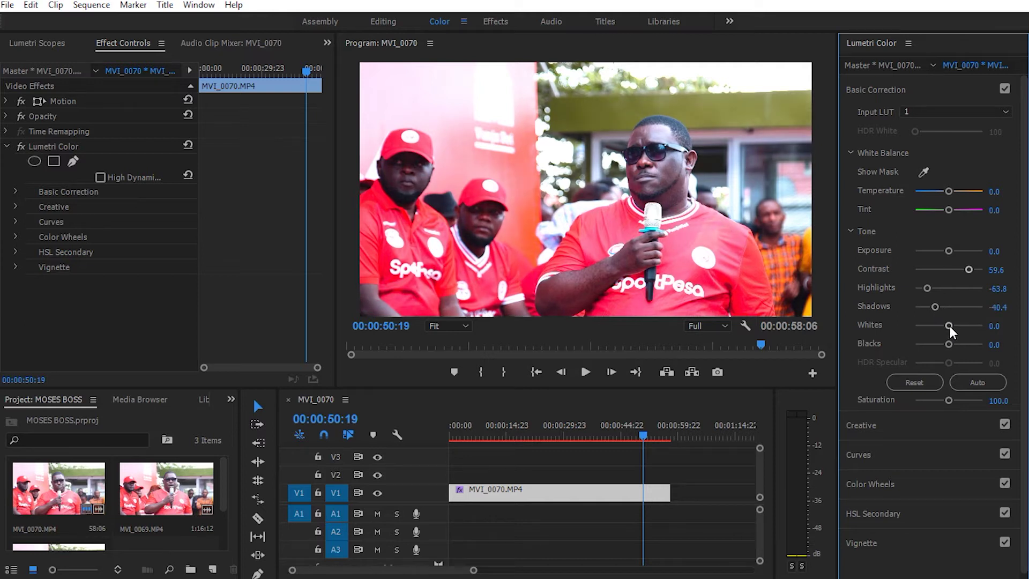
pyautogui.moveTo(935, 307); pyautogui.dragTo(939, 326)
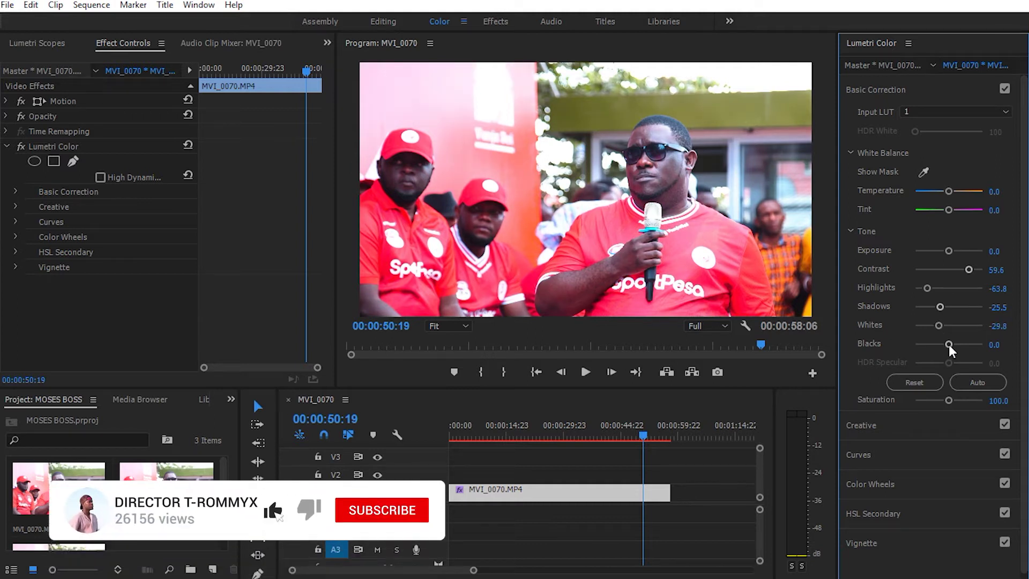
pyautogui.moveTo(949, 344); pyautogui.dragTo(944, 345)
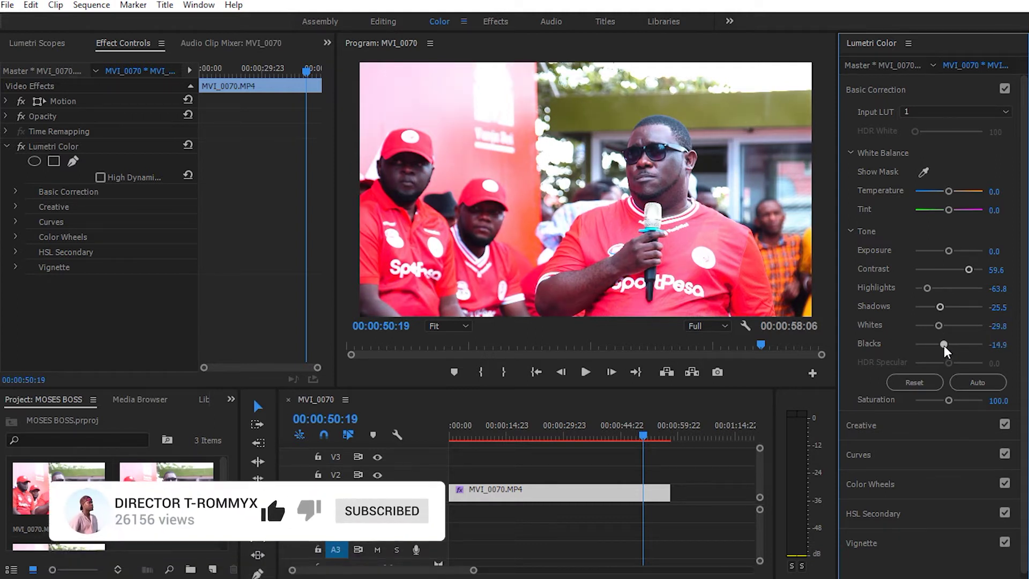
# Scrub to 00:00:45:03 and compare the picture with Lumetri Color, then only Basic Correction, switched off and on.
pyautogui.moveTo(492, 429); pyautogui.dragTo(633, 430)
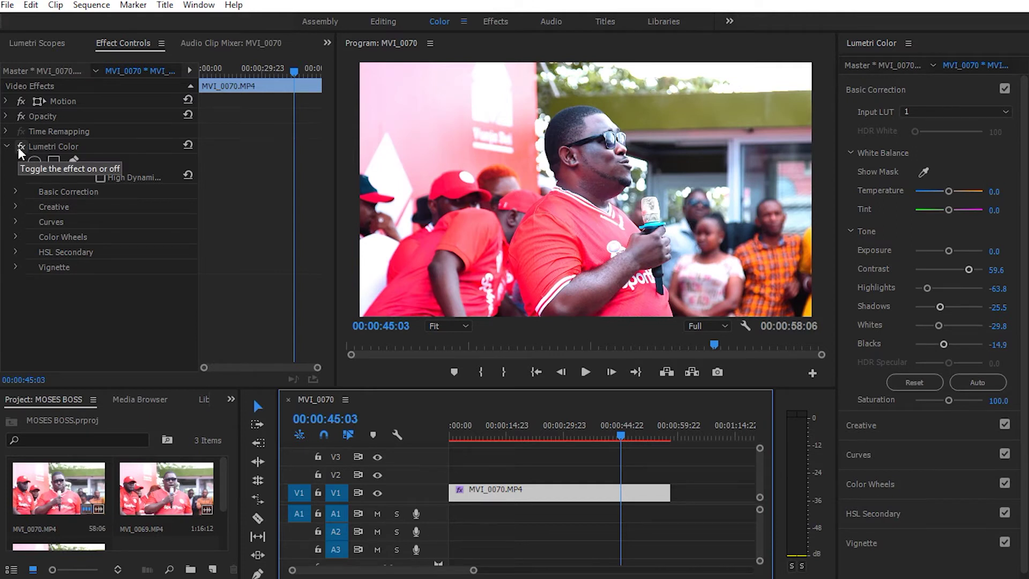
pyautogui.click(20, 149)
pyautogui.click(19, 149)
pyautogui.click(19, 149)
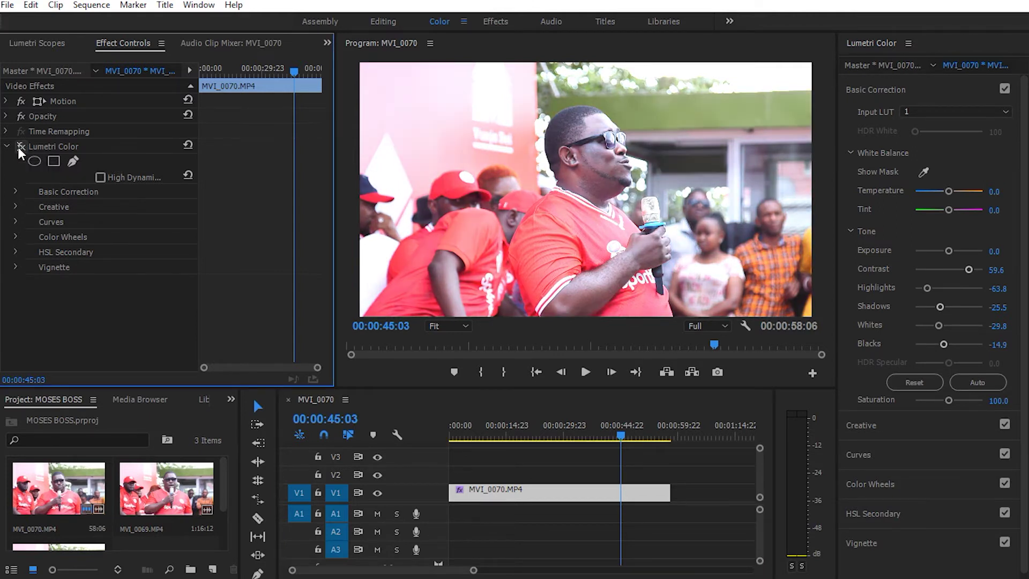
pyautogui.click(19, 149)
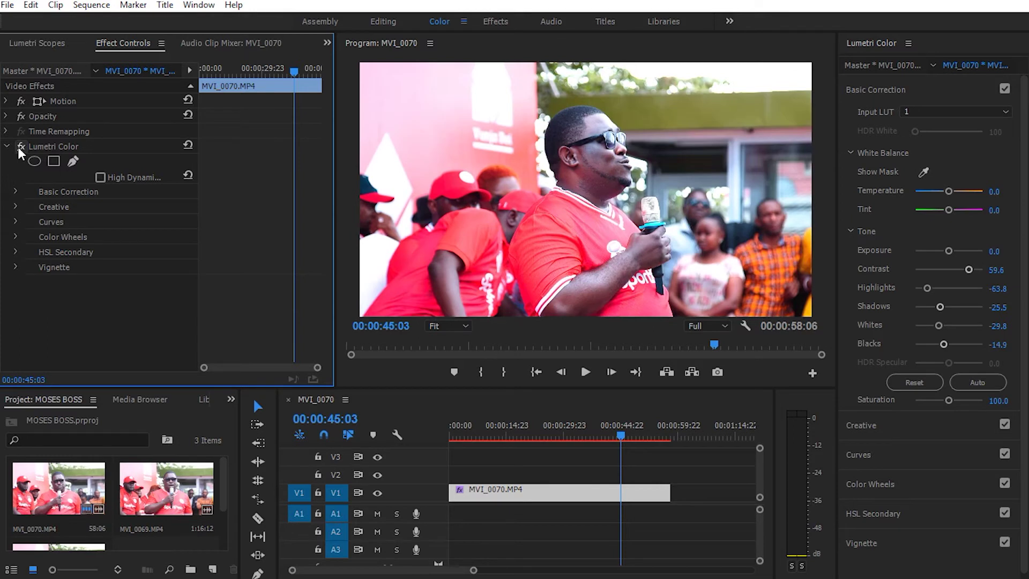
pyautogui.click(19, 149)
pyautogui.click(19, 149)
pyautogui.click(19, 148)
pyautogui.click(19, 149)
pyautogui.click(1004, 89)
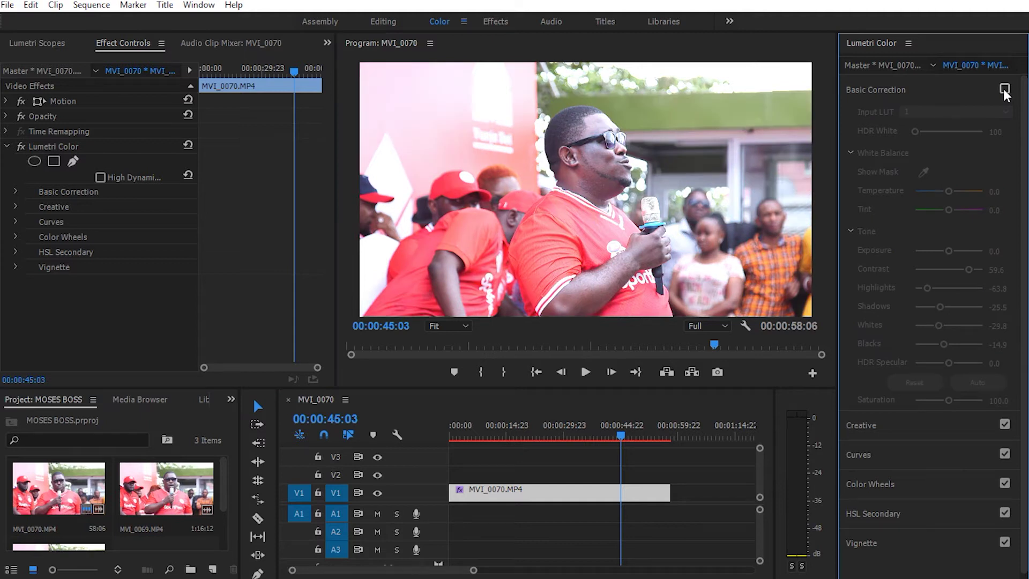
pyautogui.click(1004, 89)
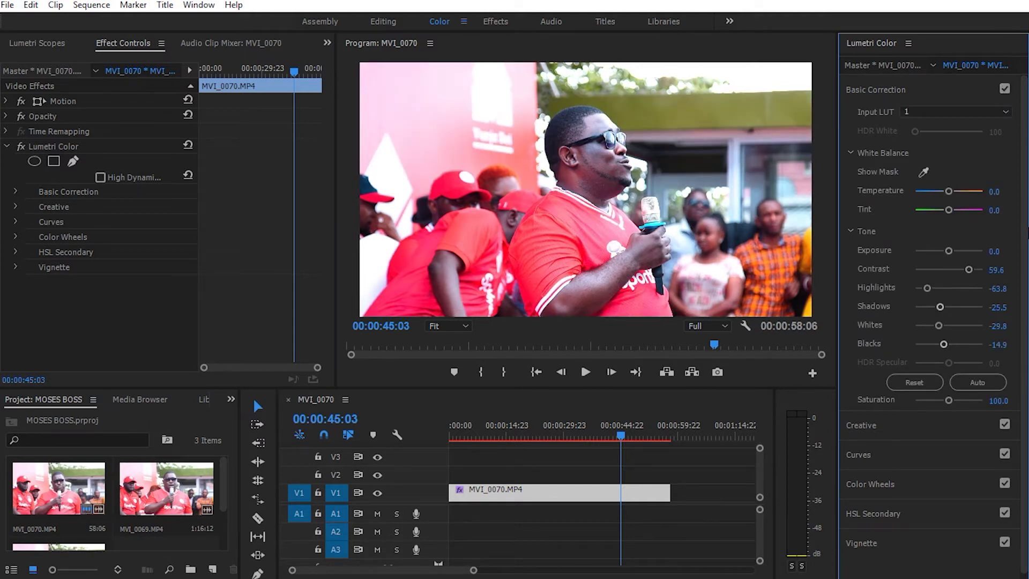
# Load 2.cube from the EXPENSIVE LUT PACK 90+ folder as the clip's input LUT.
pyautogui.click(960, 112)
pyautogui.click(879, 156)
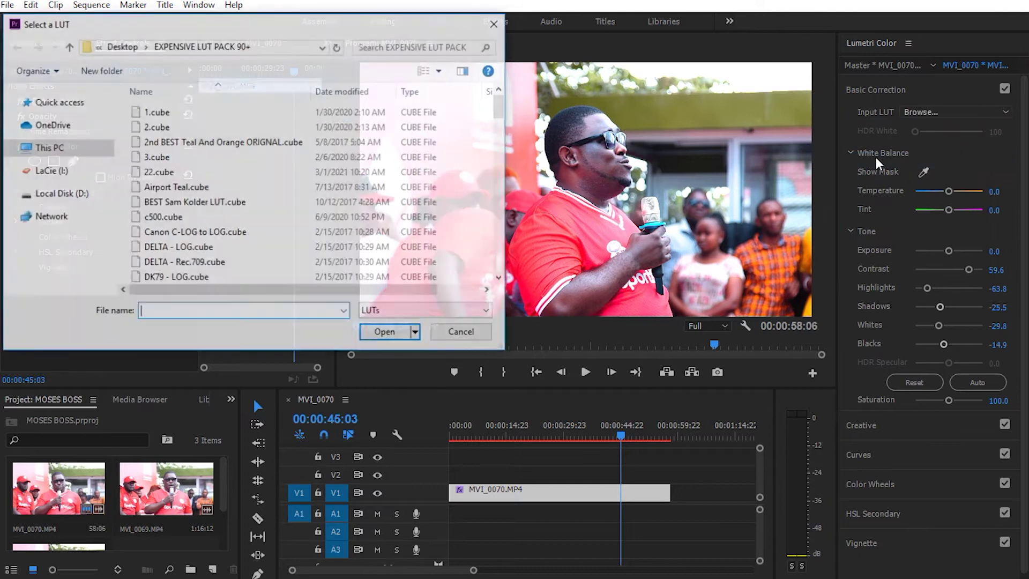
pyautogui.click(166, 128)
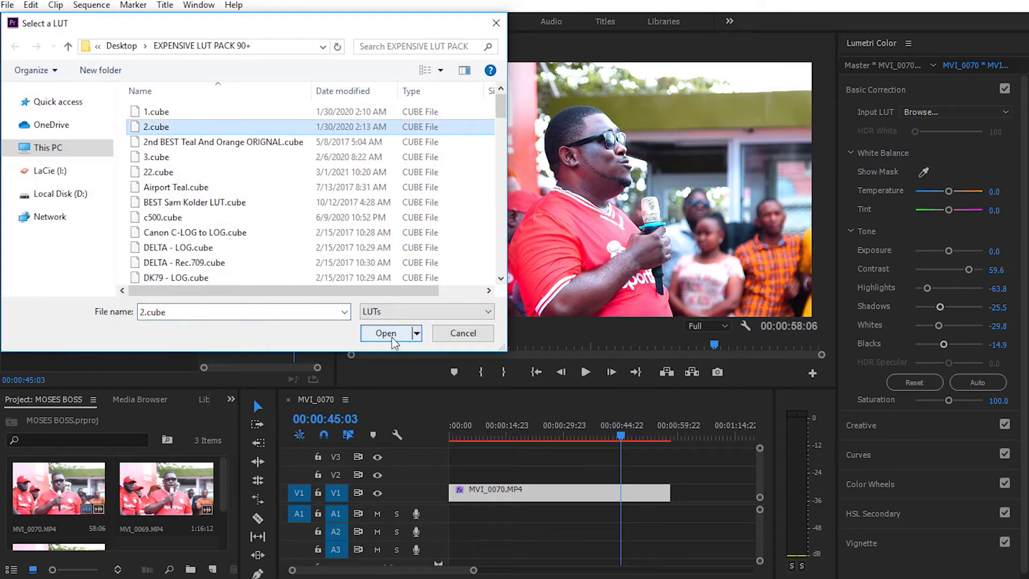
pyautogui.click(385, 333)
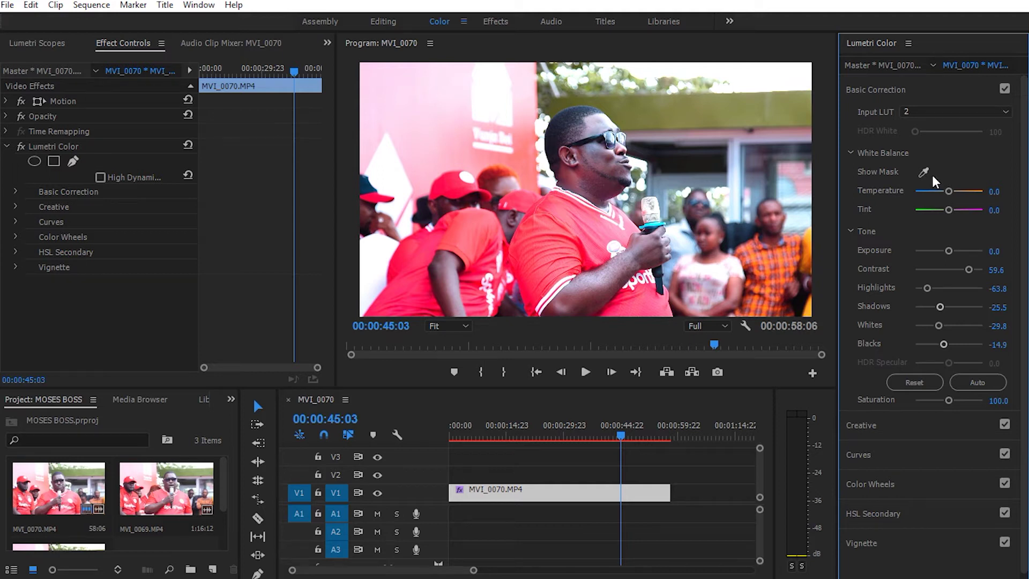
# Replace the clip's input LUT with 3.cube from the EXPENSIVE LUT PACK 90+ folder.
pyautogui.click(917, 112)
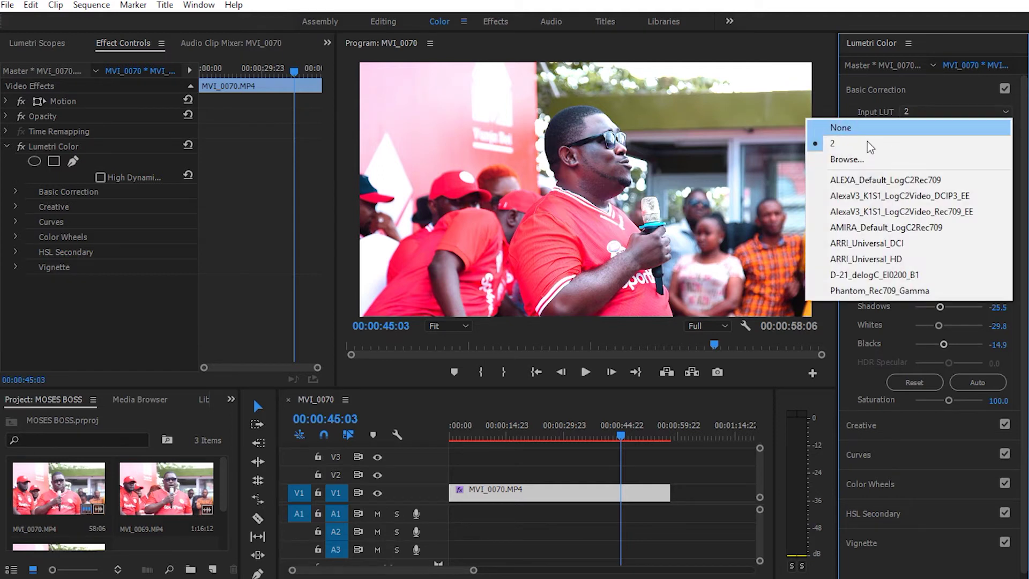
pyautogui.click(847, 160)
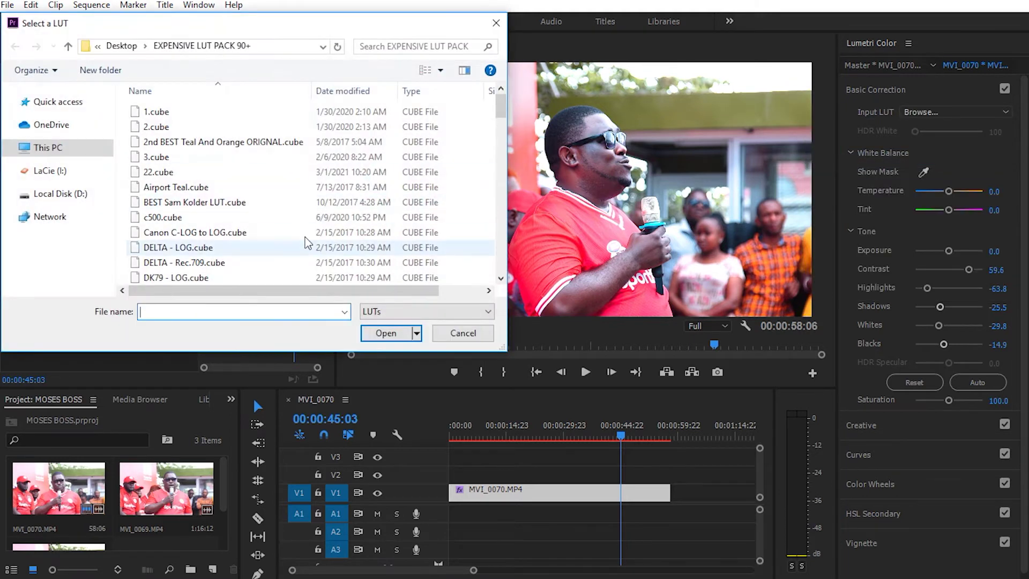
pyautogui.click(142, 159)
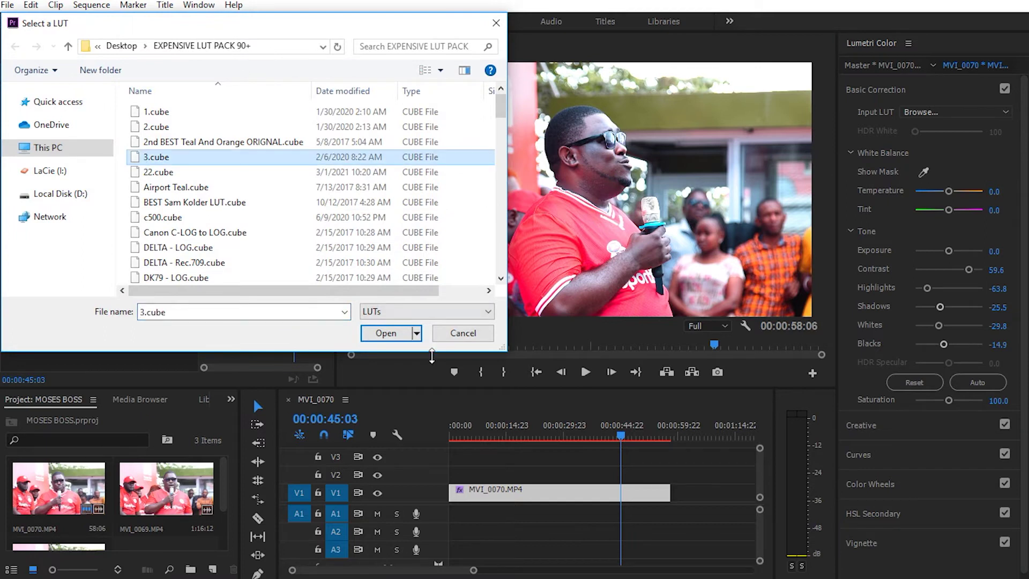
pyautogui.click(386, 332)
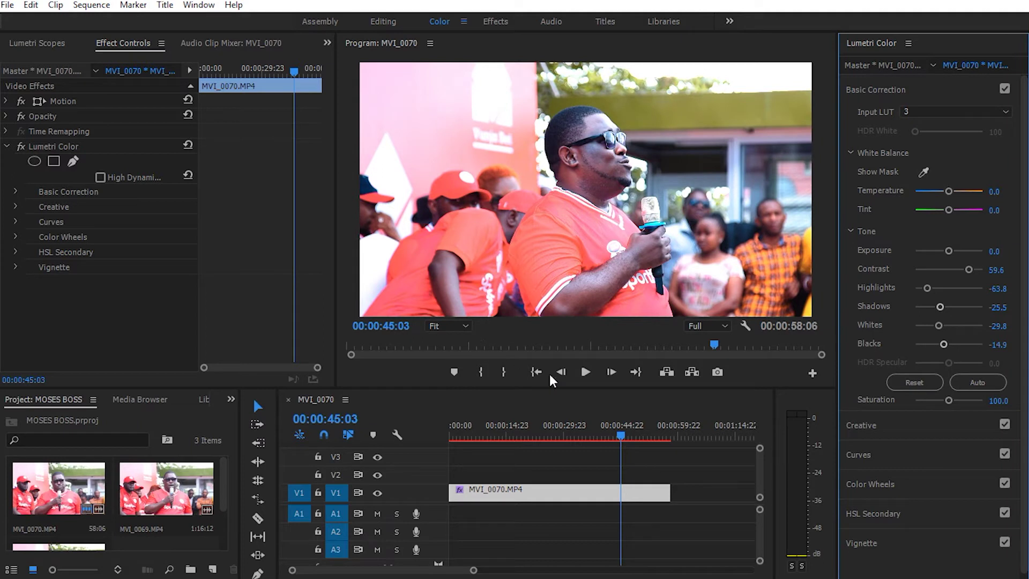
# Review the graded clip at several points of the sequence, ending at 00:00:25:05.
pyautogui.click(556, 427)
pyautogui.click(508, 427)
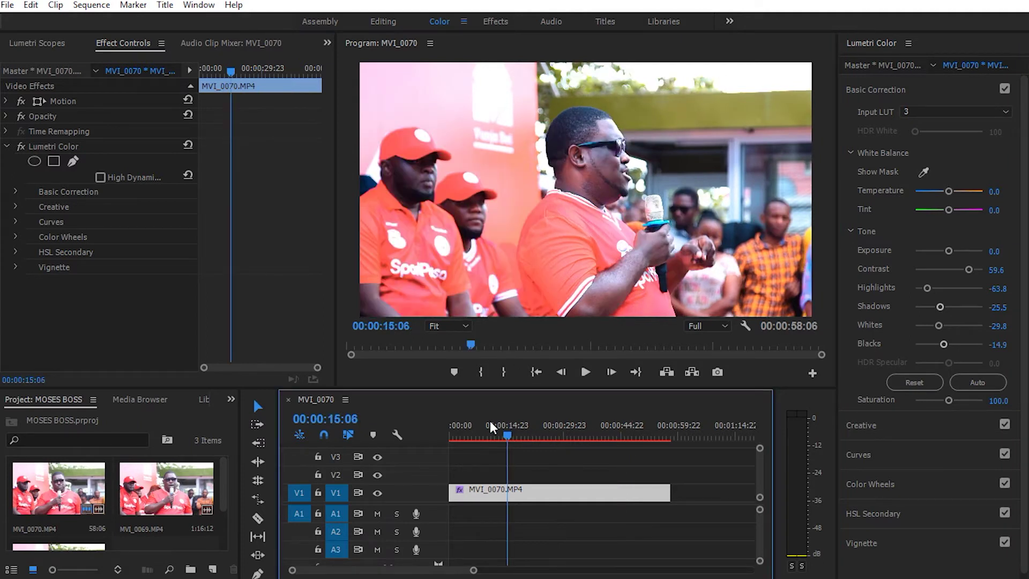
pyautogui.click(572, 426)
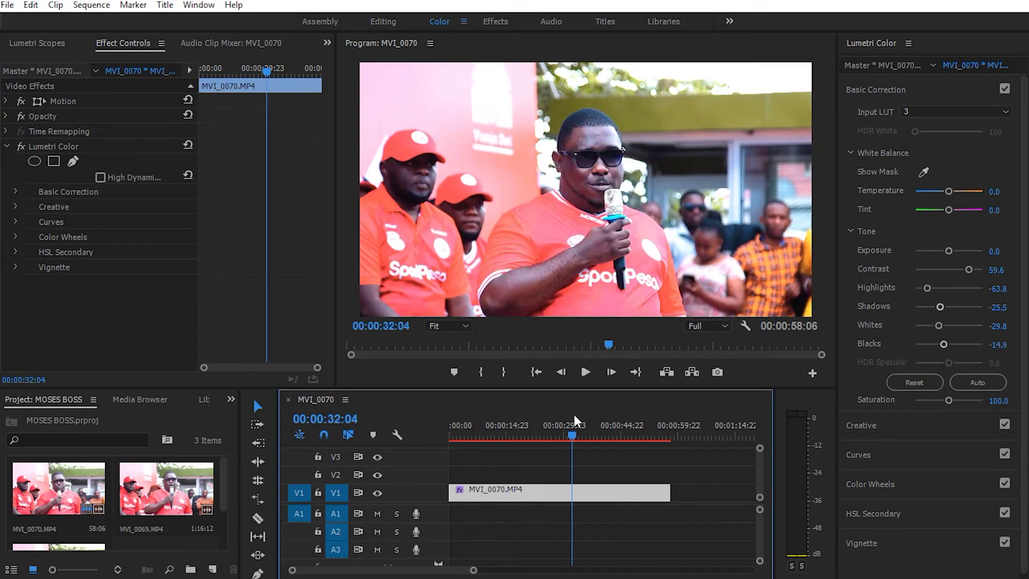
pyautogui.click(634, 426)
pyautogui.click(581, 426)
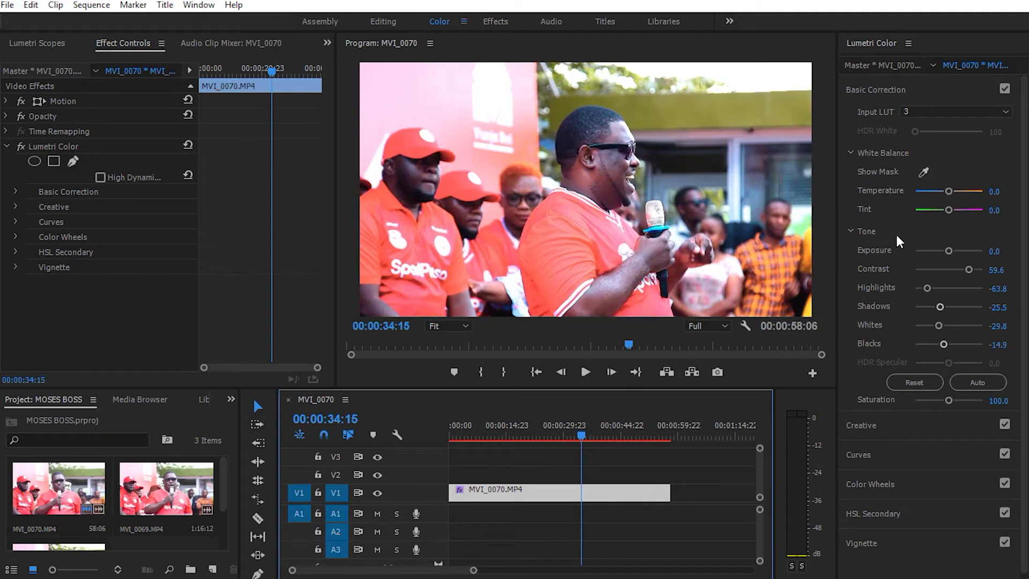
pyautogui.click(546, 435)
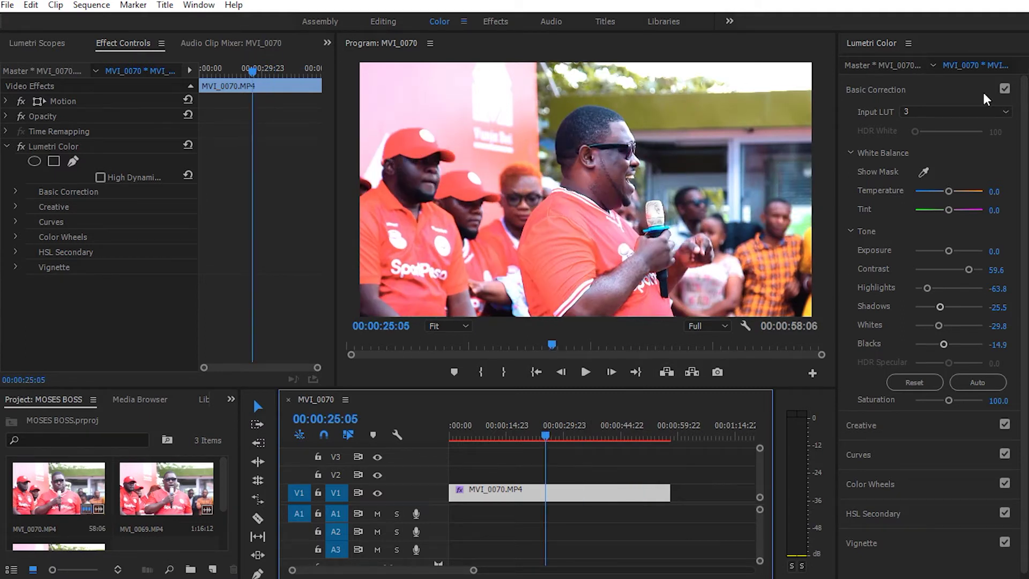
# Replace the clip's input LUT with grade.cube from the EXPENSIVE LUT PACK 90+ folder.
pyautogui.click(911, 112)
pyautogui.click(861, 160)
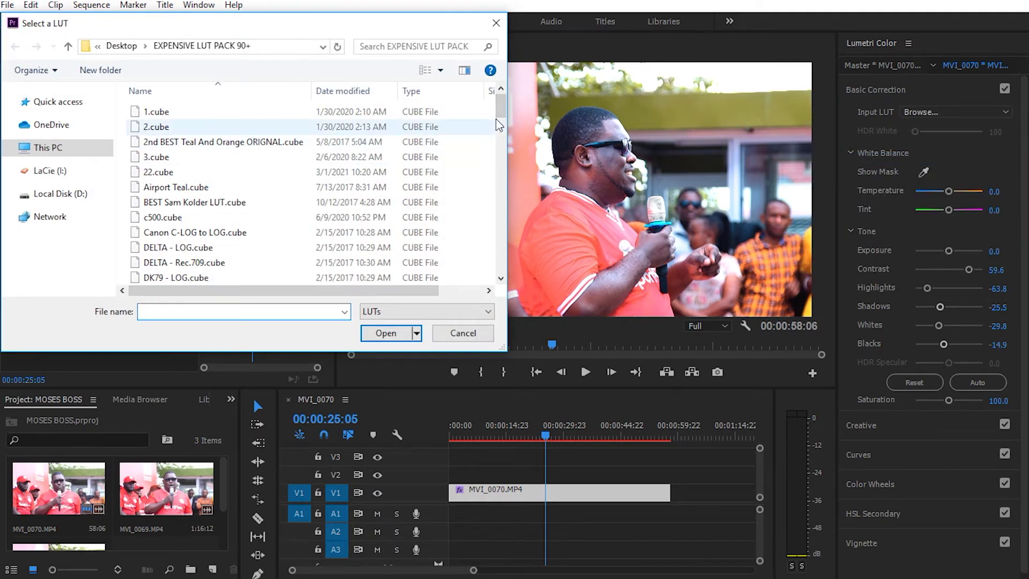
pyautogui.scroll(-2, 472, 140)
pyautogui.click(179, 217)
pyautogui.click(399, 337)
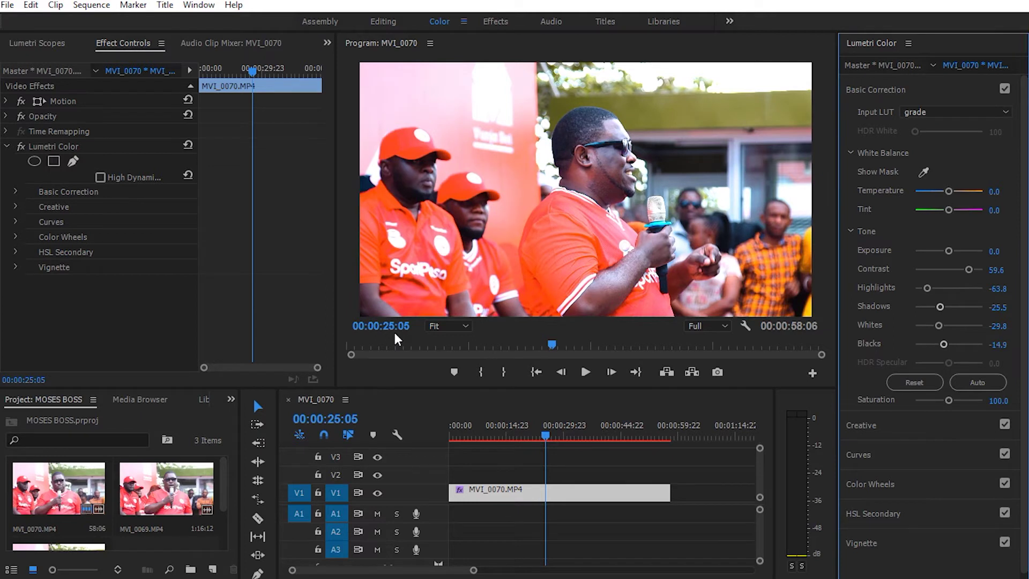
# Scrub through the clip to 00:00:39:16 and compare the grade LUT look with Lumetri Color switched off and on.
pyautogui.moveTo(599, 435); pyautogui.dragTo(499, 433)
pyautogui.moveTo(586, 432); pyautogui.dragTo(601, 433)
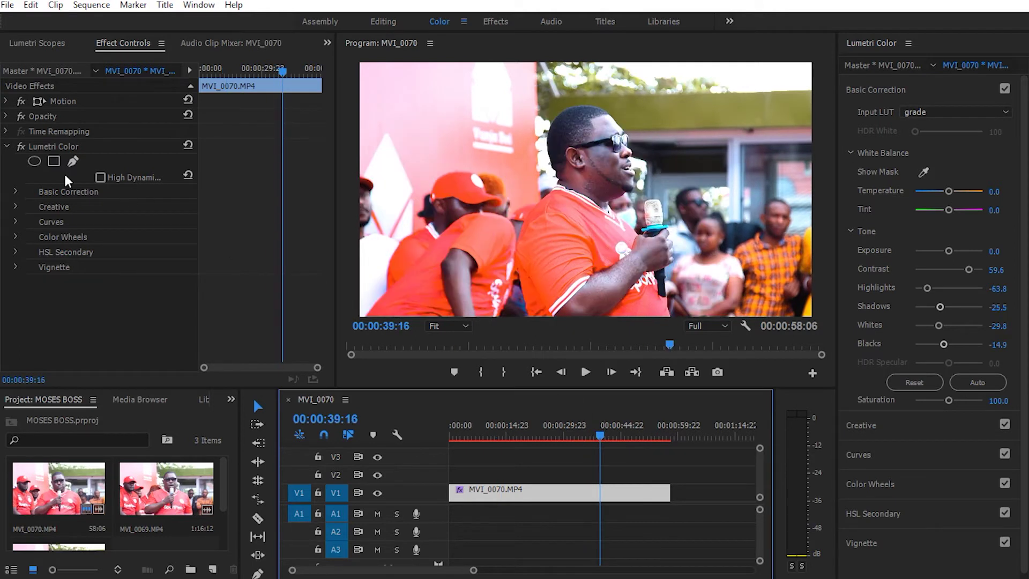
pyautogui.click(20, 149)
pyautogui.click(20, 149)
pyautogui.click(20, 149)
pyautogui.click(20, 149)
pyautogui.click(20, 149)
# Move the playhead to 00:00:50:10 and compare the frame there with Lumetri Color switched on and off.
pyautogui.moveTo(603, 435); pyautogui.dragTo(644, 438)
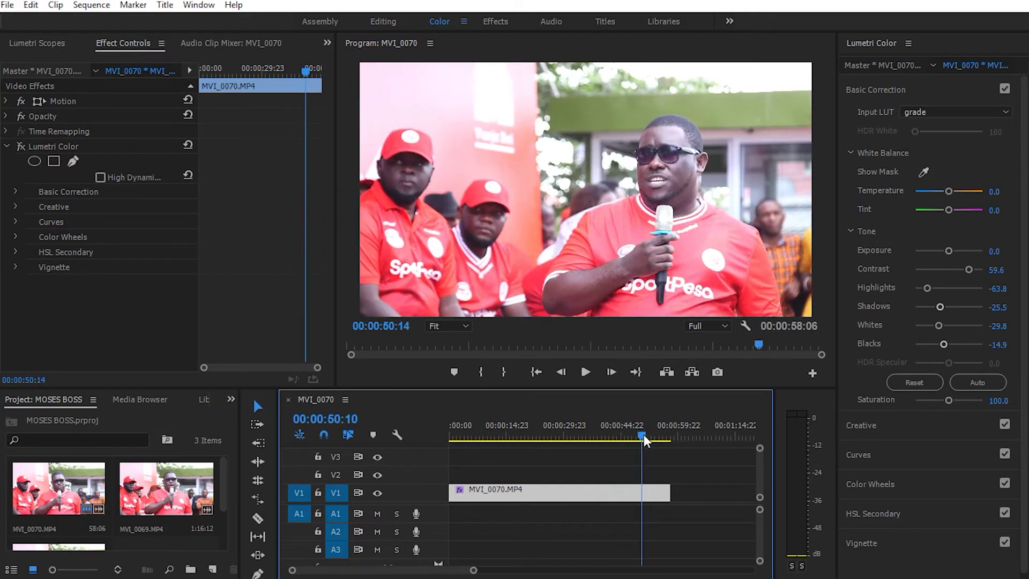
pyautogui.click(20, 149)
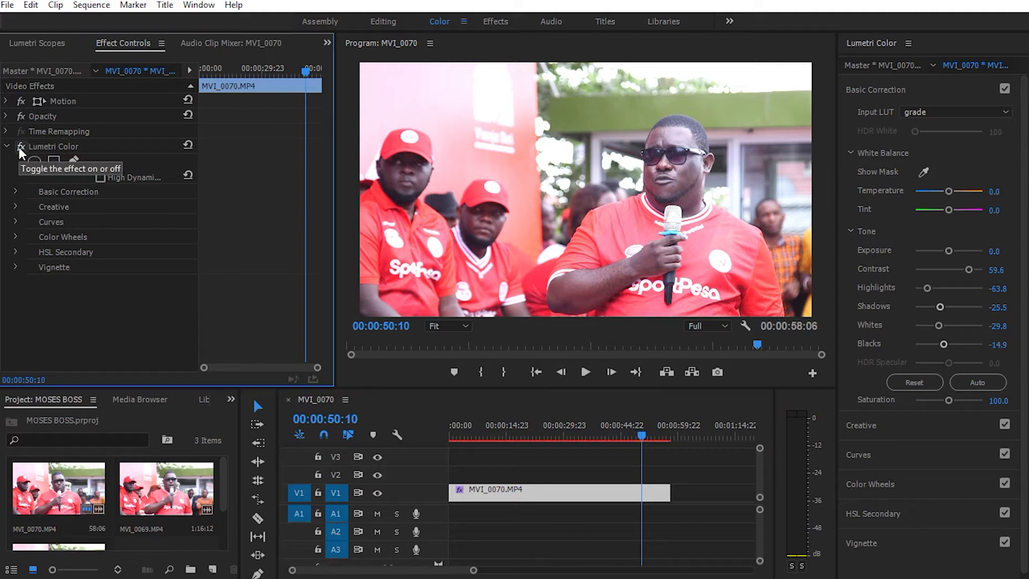
pyautogui.click(20, 149)
pyautogui.click(21, 149)
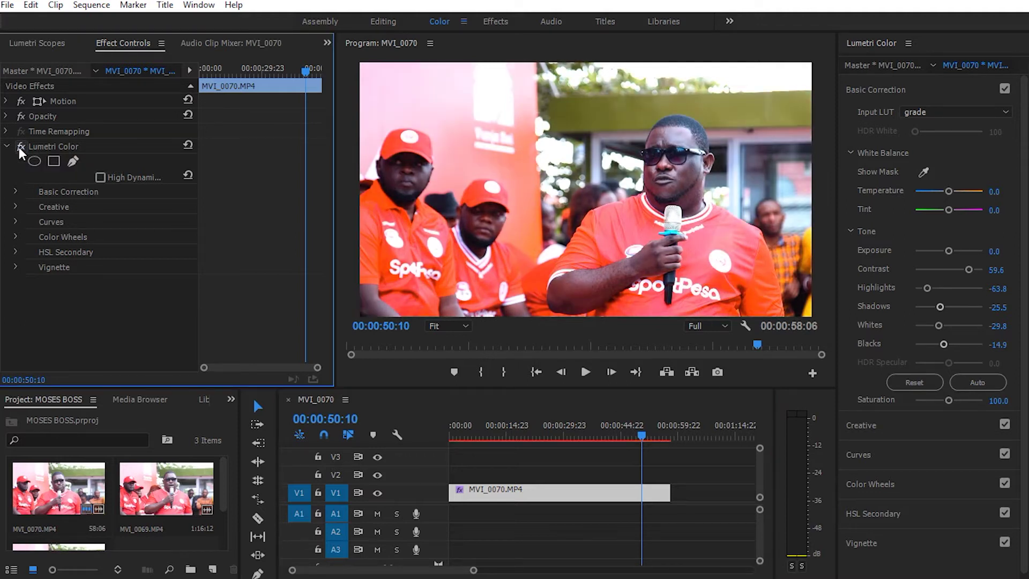
pyautogui.click(21, 149)
pyautogui.click(20, 149)
pyautogui.click(20, 150)
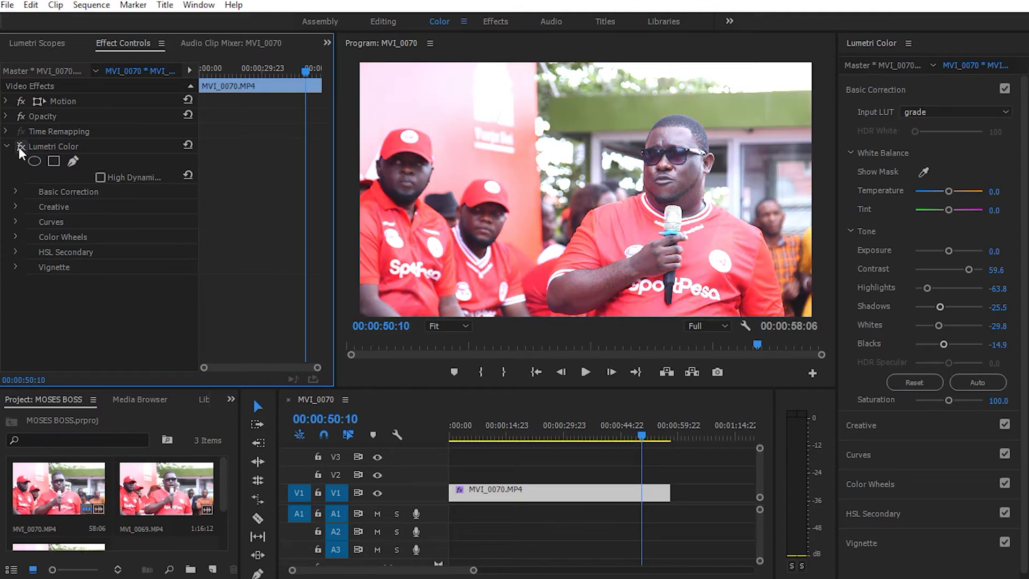
# Replace the clip's input LUT with Canon C-LOG to LOG.cube from the EXPENSIVE LUT PACK 90+ folder.
pyautogui.click(930, 114)
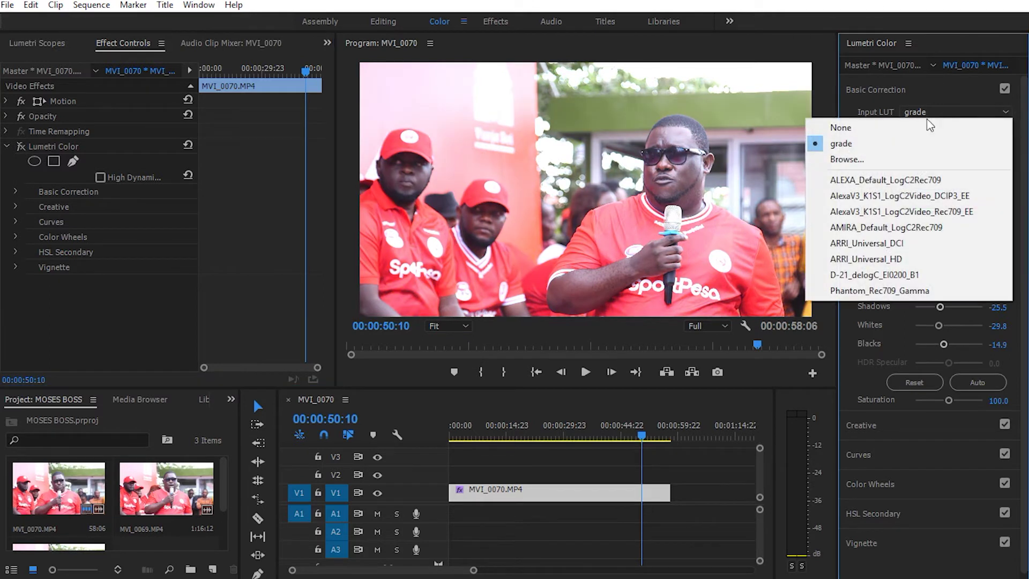
pyautogui.click(860, 159)
pyautogui.moveTo(499, 119); pyautogui.dragTo(485, 89)
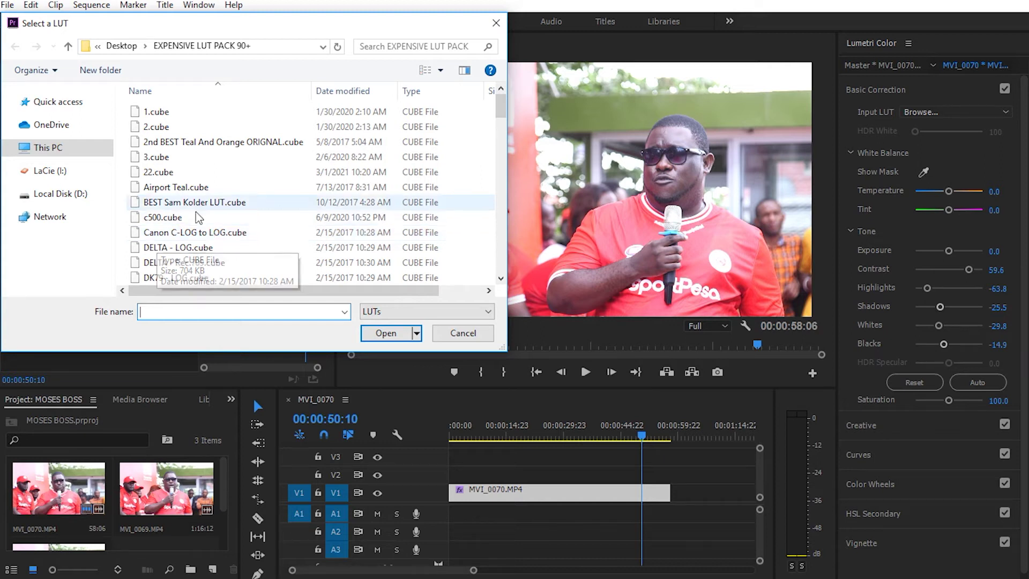
pyautogui.click(186, 238)
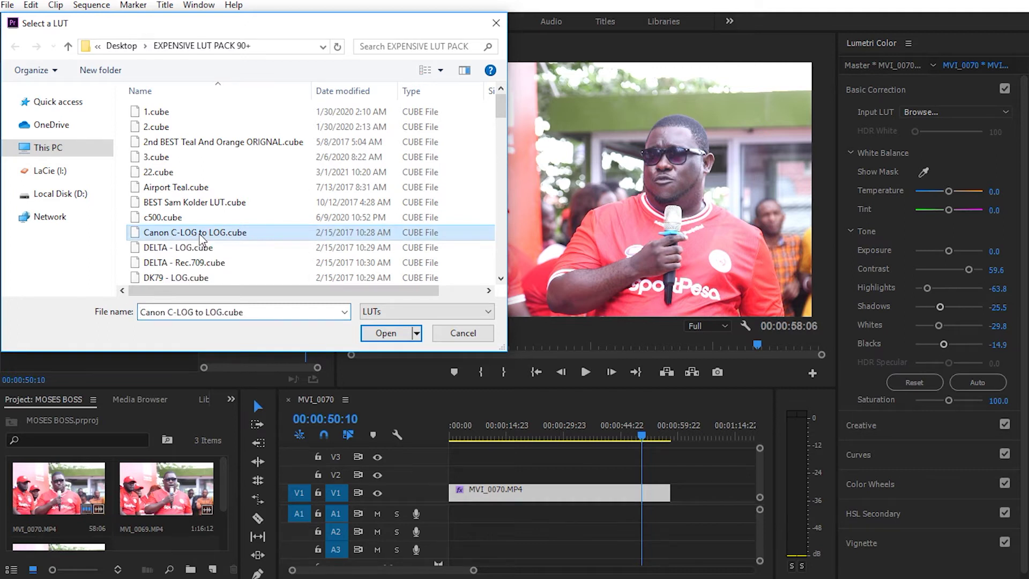
pyautogui.click(382, 333)
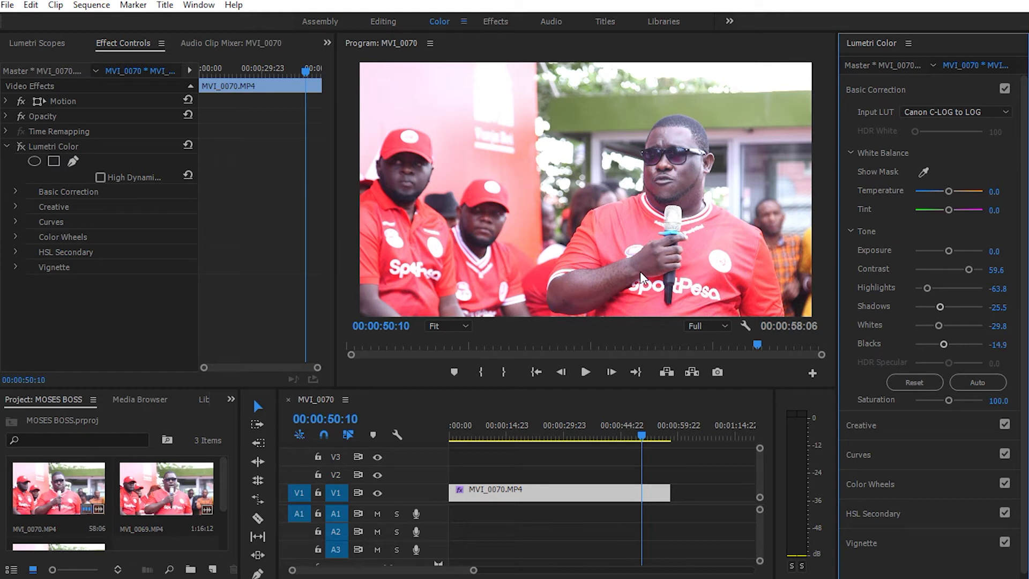
# Switch Lumetri Color on and off repeatedly to compare the Canon C-LOG to LOG look with the original, leaving it on.
pyautogui.click(27, 156)
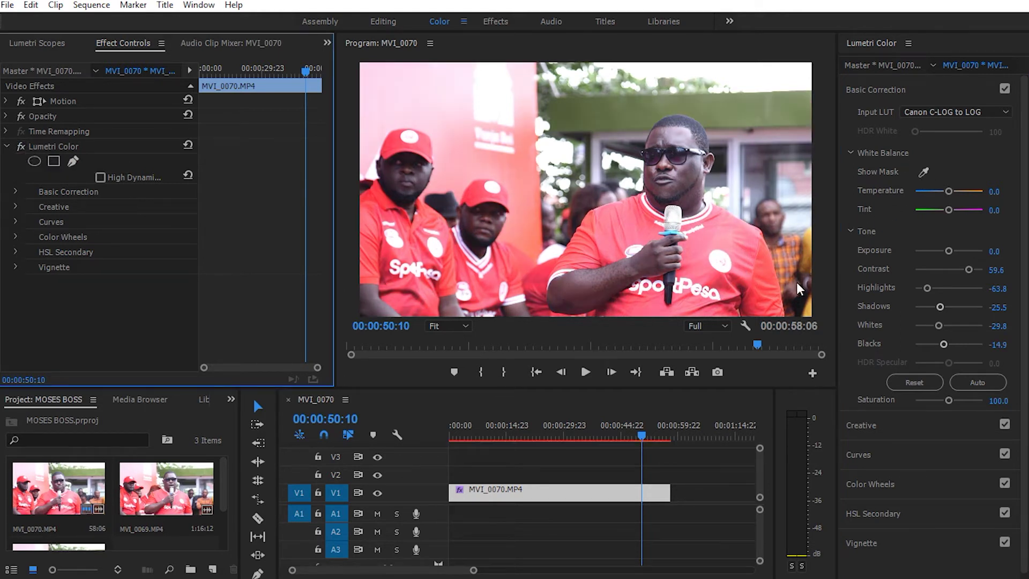
pyautogui.click(21, 147)
pyautogui.click(21, 147)
pyautogui.click(21, 147)
pyautogui.click(21, 147)
pyautogui.click(20, 149)
pyautogui.click(19, 149)
# Replace the clip's input LUT with IWLTBAP Aspen - Standard.3dl from the EXPENSIVE LUT PACK 90+ folder.
pyautogui.click(943, 112)
pyautogui.click(858, 156)
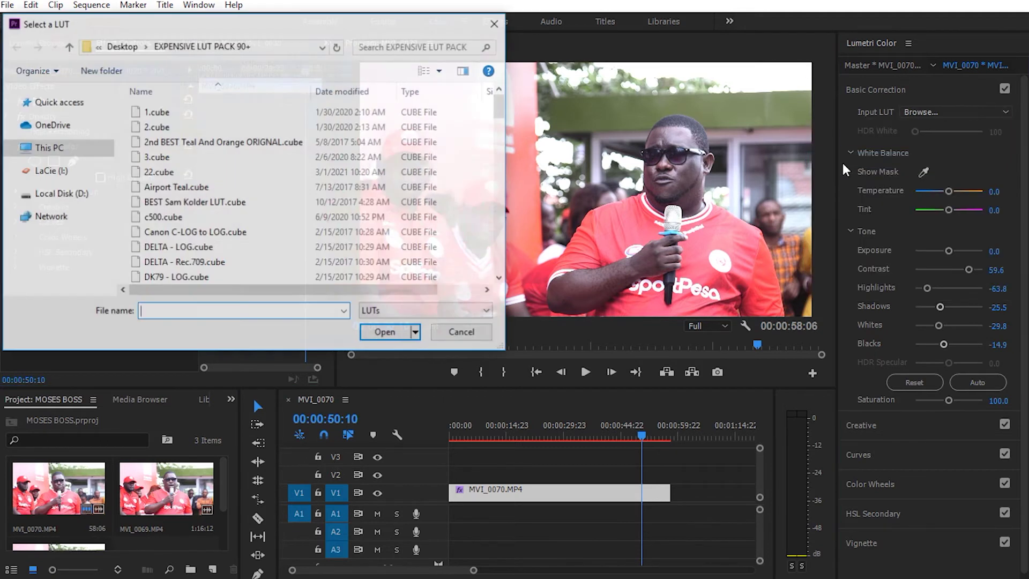
pyautogui.moveTo(502, 110); pyautogui.dragTo(498, 143)
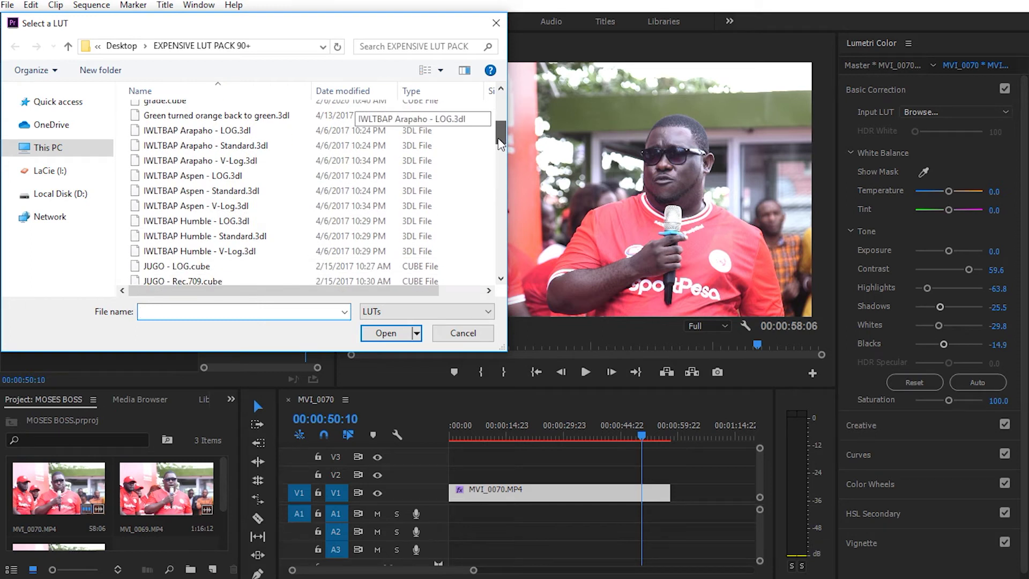
pyautogui.click(245, 194)
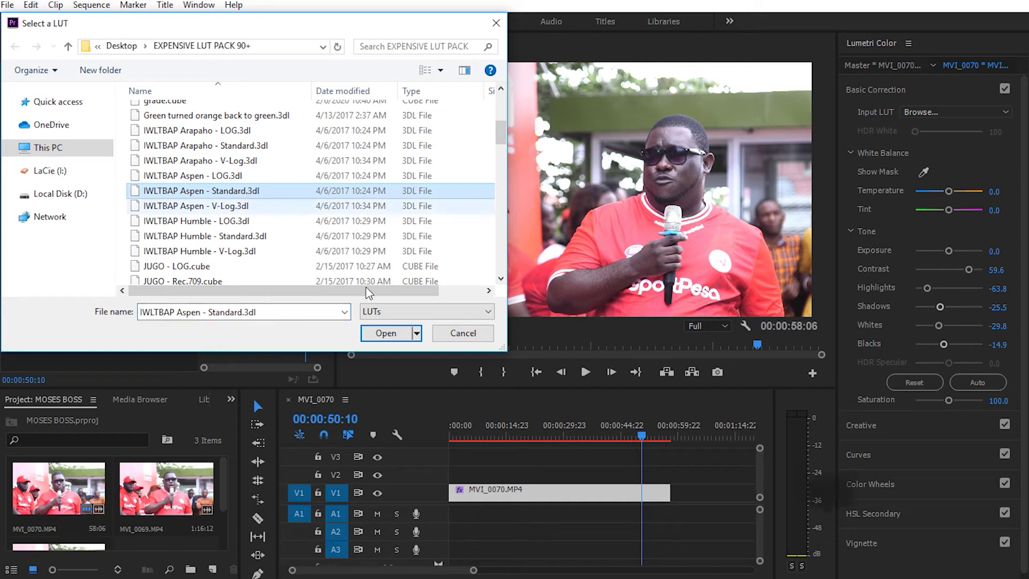
pyautogui.click(385, 335)
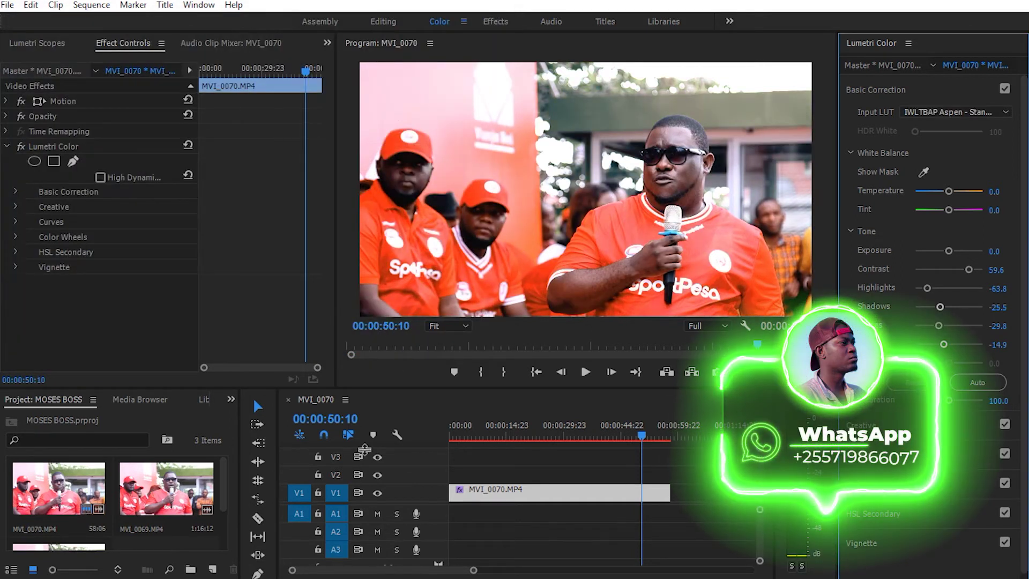
# Reset the clip's Basic Correction adjustments at 00:00:43:15 and review the footage up to 00:00:51:04.
pyautogui.moveTo(496, 435); pyautogui.dragTo(621, 429)
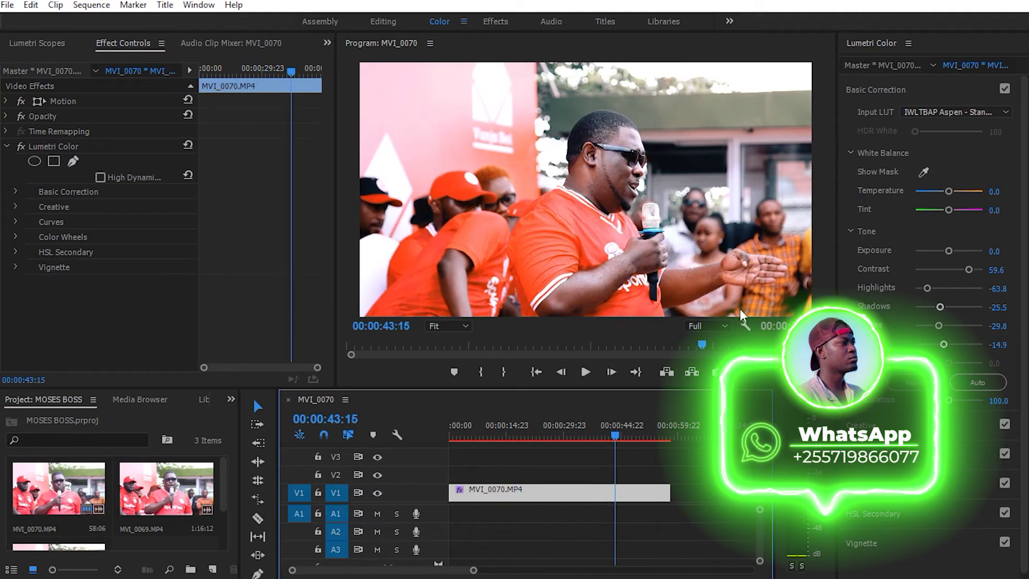
pyautogui.click(911, 382)
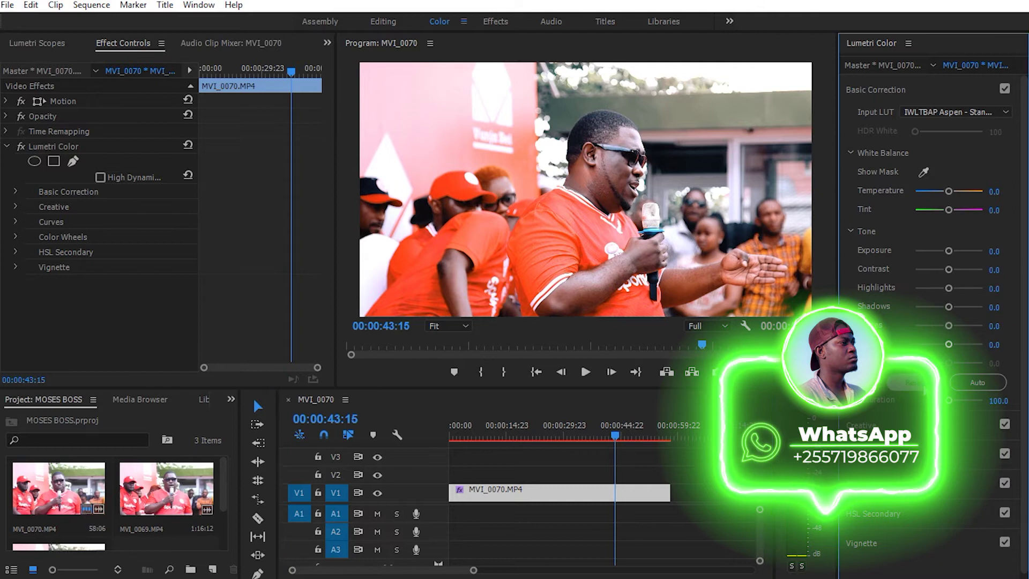
pyautogui.click(561, 432)
pyautogui.moveTo(564, 433); pyautogui.dragTo(646, 432)
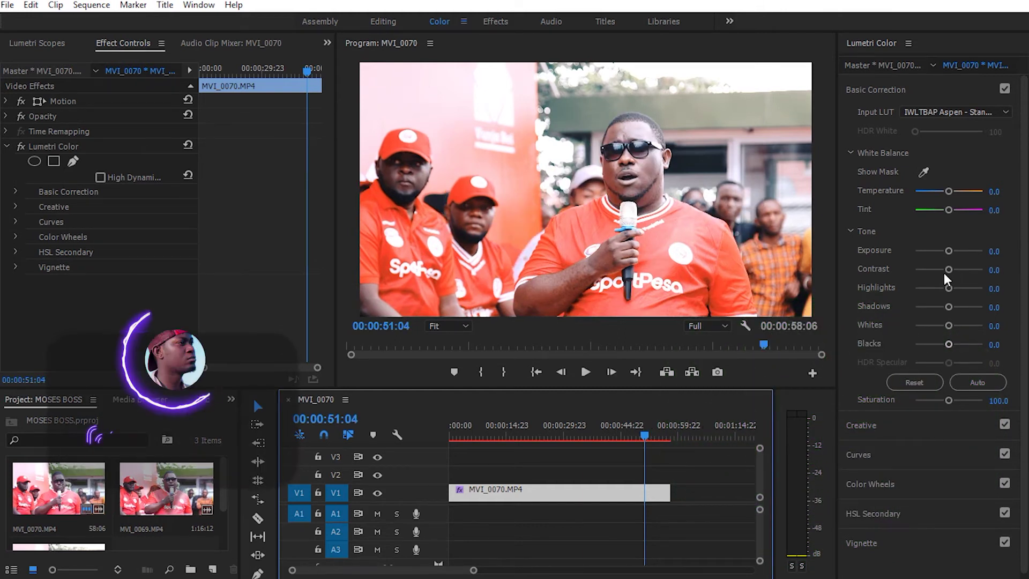
# Set Contrast to 53.2, Highlights to -51.1, Shadows to -25.5, Whites to -27.7 and Blacks to -4.3, and check the frame at 00:00:48:08.
pyautogui.moveTo(946, 274); pyautogui.dragTo(946, 348)
pyautogui.moveTo(554, 429); pyautogui.dragTo(635, 431)
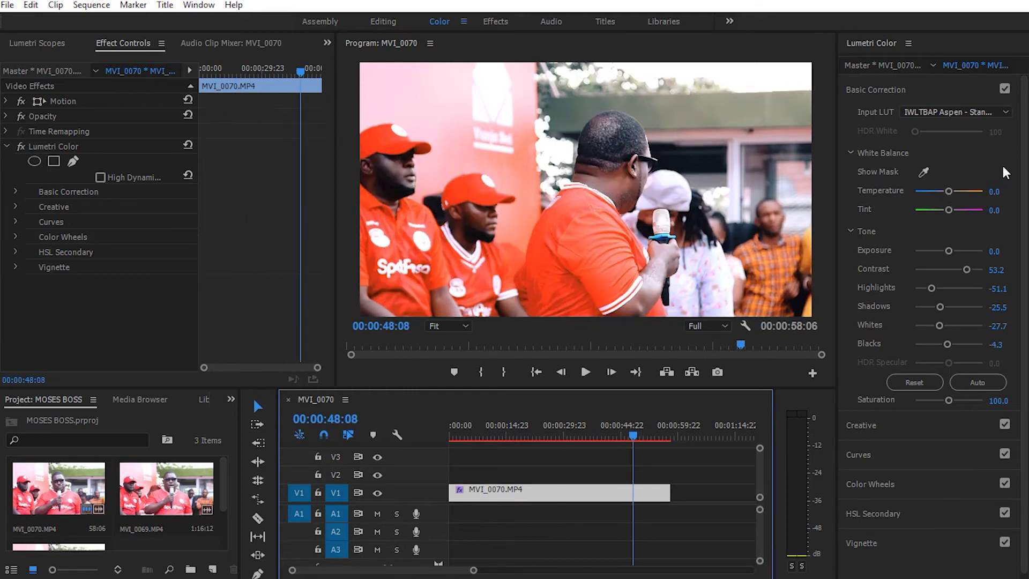
# Replace the clip's input LUT with 2nd BEST Teal And Orange ORIGNAL.cube from the EXPENSIVE LUT PACK 90+ folder.
pyautogui.click(954, 113)
pyautogui.click(852, 161)
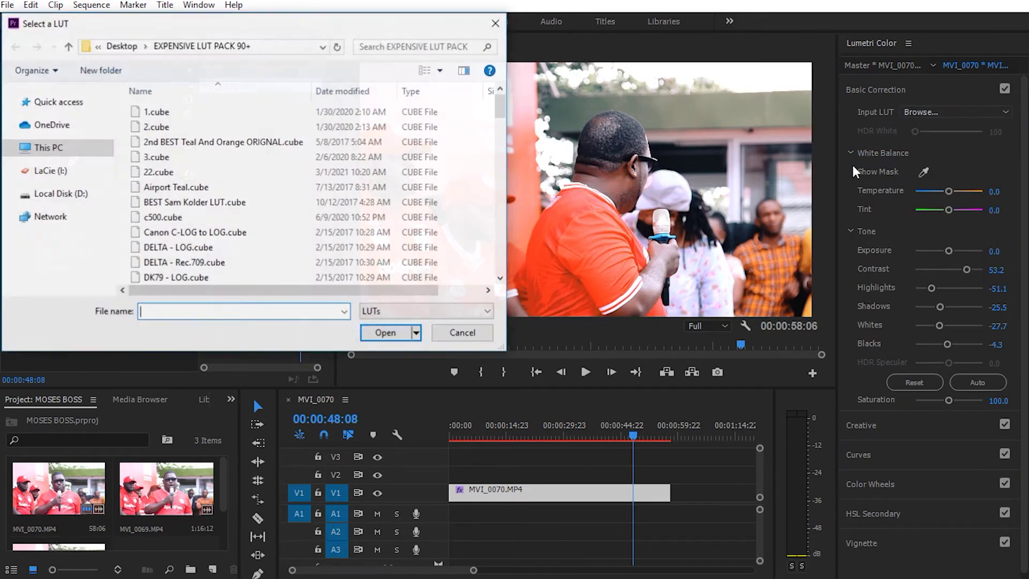
pyautogui.click(242, 145)
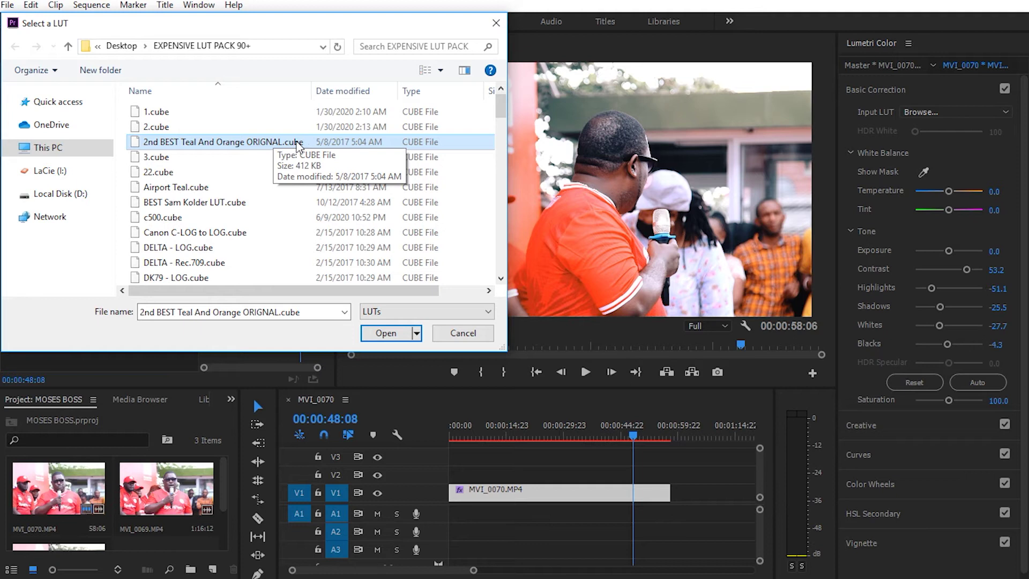
pyautogui.click(394, 336)
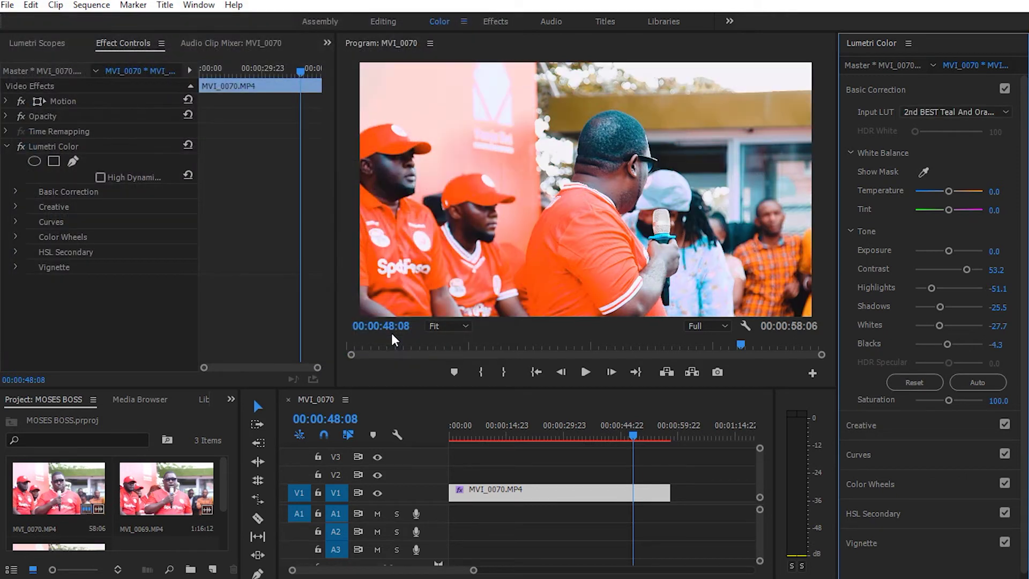
# Scrub through the clip to review the teal and orange look, stop at 00:00:51:17, and enlarge the program monitor.
pyautogui.click(601, 426)
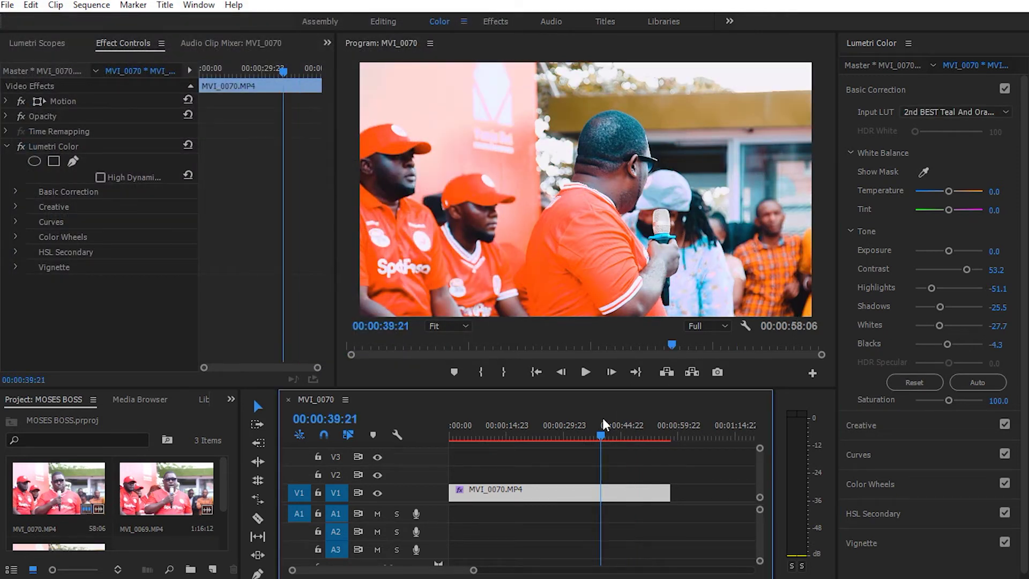
pyautogui.moveTo(604, 425); pyautogui.dragTo(533, 424)
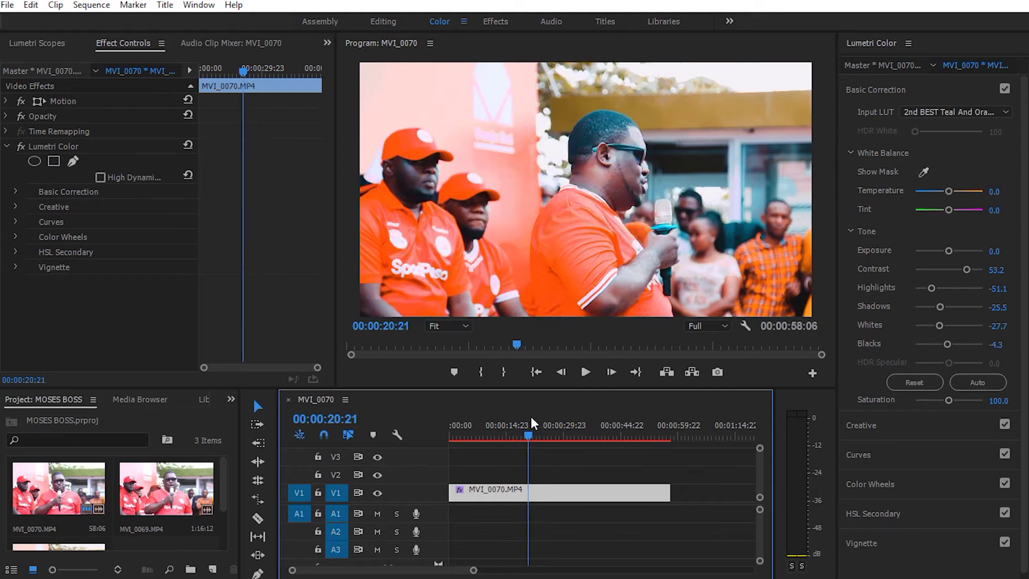
pyautogui.moveTo(631, 424); pyautogui.dragTo(650, 423)
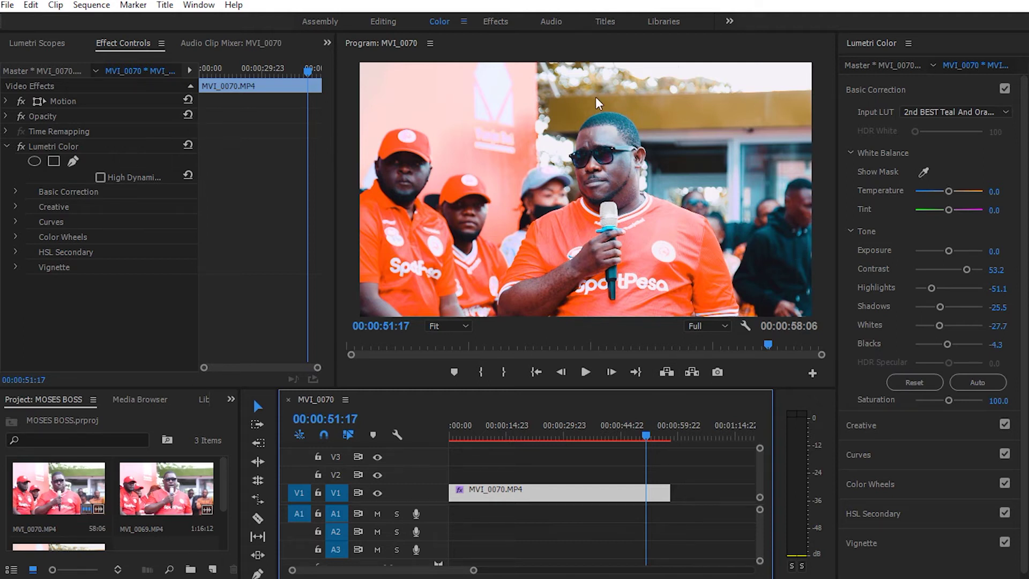
pyautogui.moveTo(555, 391); pyautogui.dragTo(548, 448)
pyautogui.moveTo(334, 362); pyautogui.dragTo(239, 362)
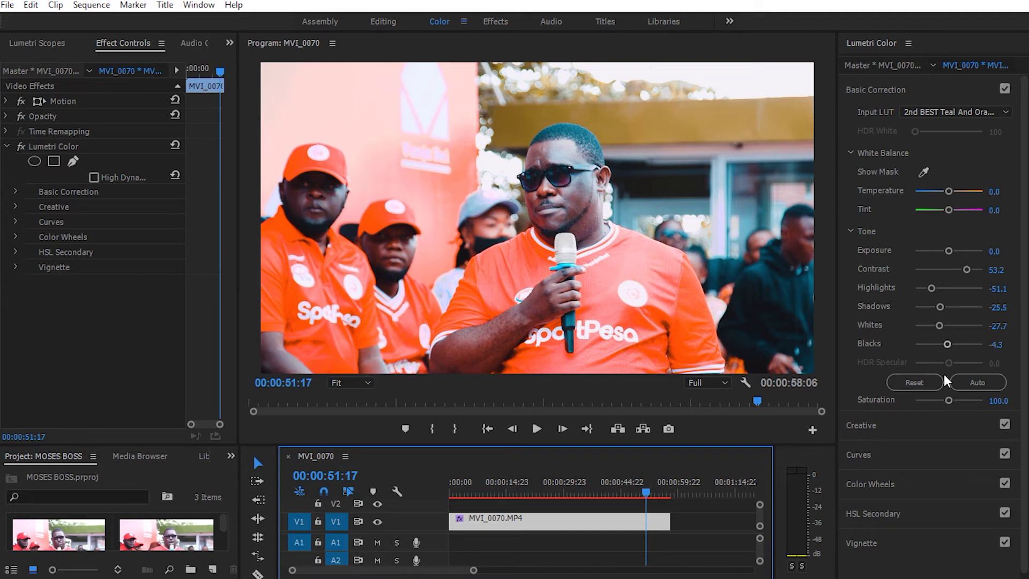
# Reset the Basic Correction adjustments, then set Temperature to -17.0 and Contrast to -100.0.
pyautogui.click(918, 385)
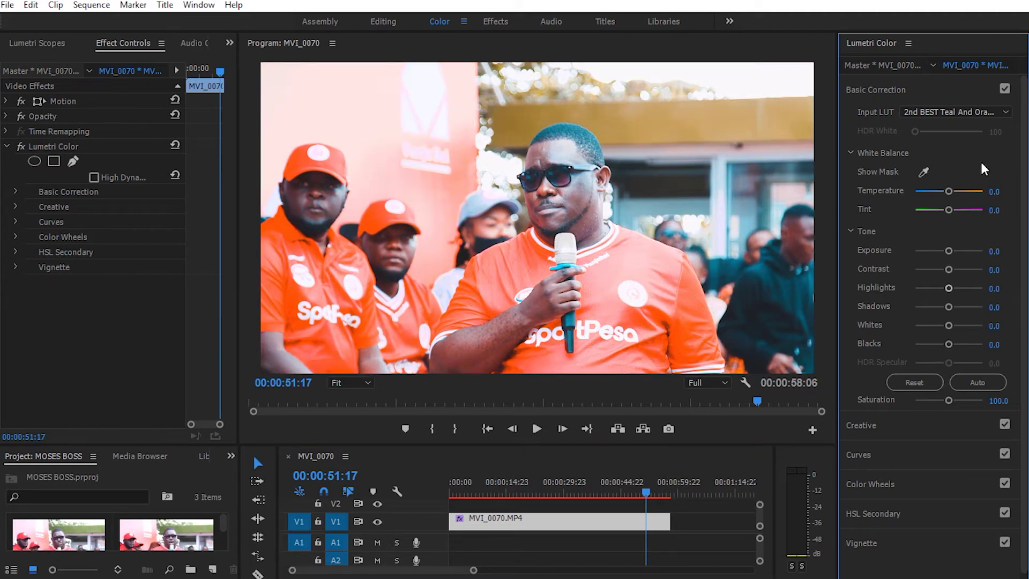
pyautogui.moveTo(949, 192); pyautogui.dragTo(944, 195)
pyautogui.moveTo(950, 267); pyautogui.dragTo(968, 273)
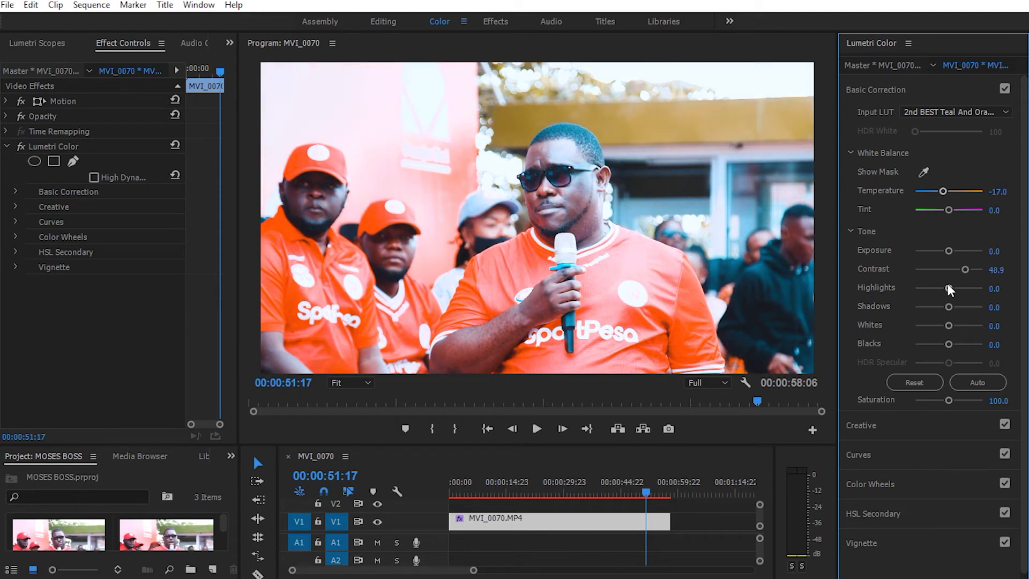
pyautogui.moveTo(965, 271); pyautogui.dragTo(889, 271)
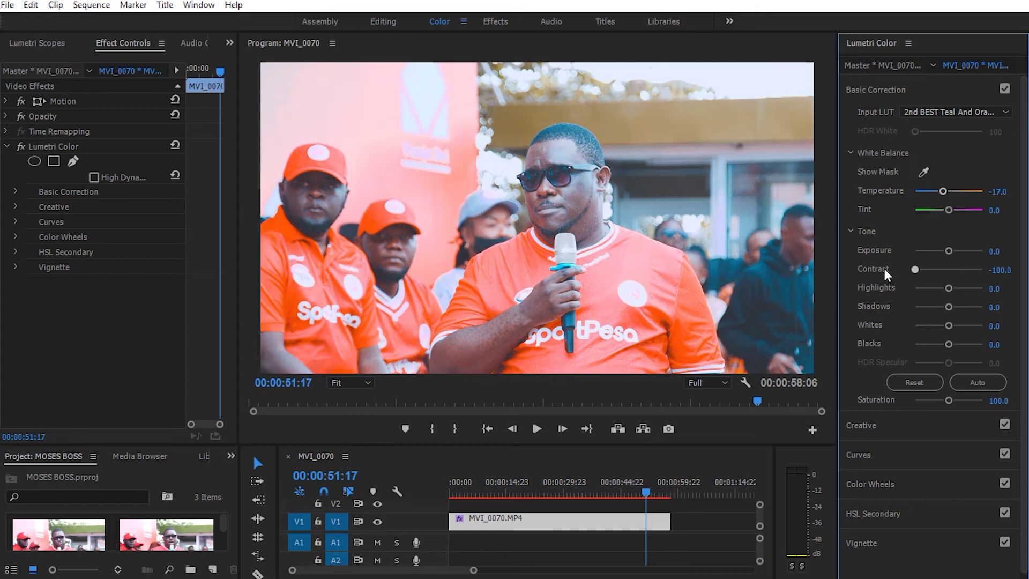
# Set Highlights to -42.6, Shadows to -53.2, Whites to -21.3 and Blacks to -23.4, and scrub the clip to 00:00:32:08.
pyautogui.moveTo(950, 289); pyautogui.dragTo(928, 330)
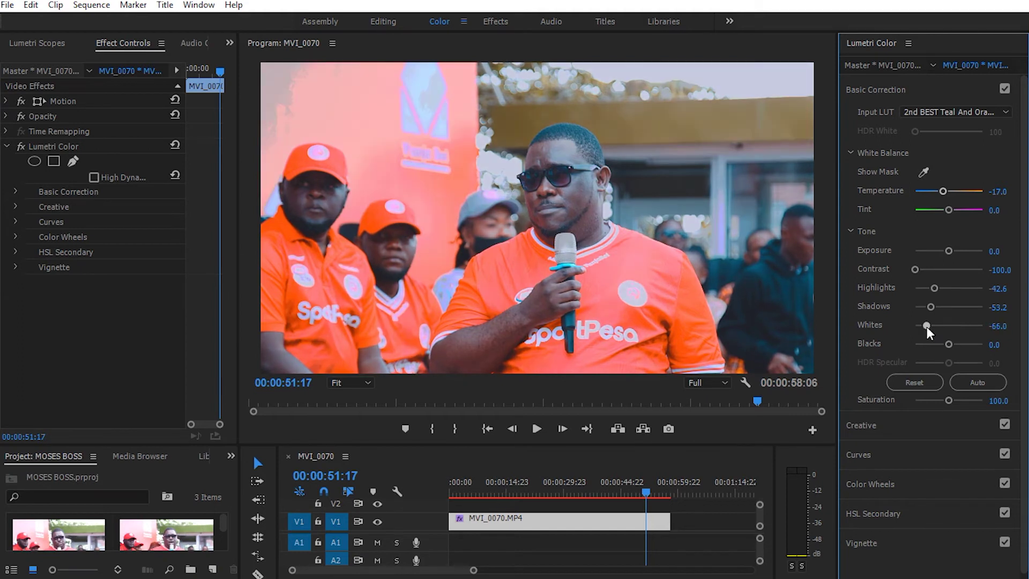
pyautogui.doubleClick(928, 326)
pyautogui.moveTo(948, 326); pyautogui.dragTo(944, 344)
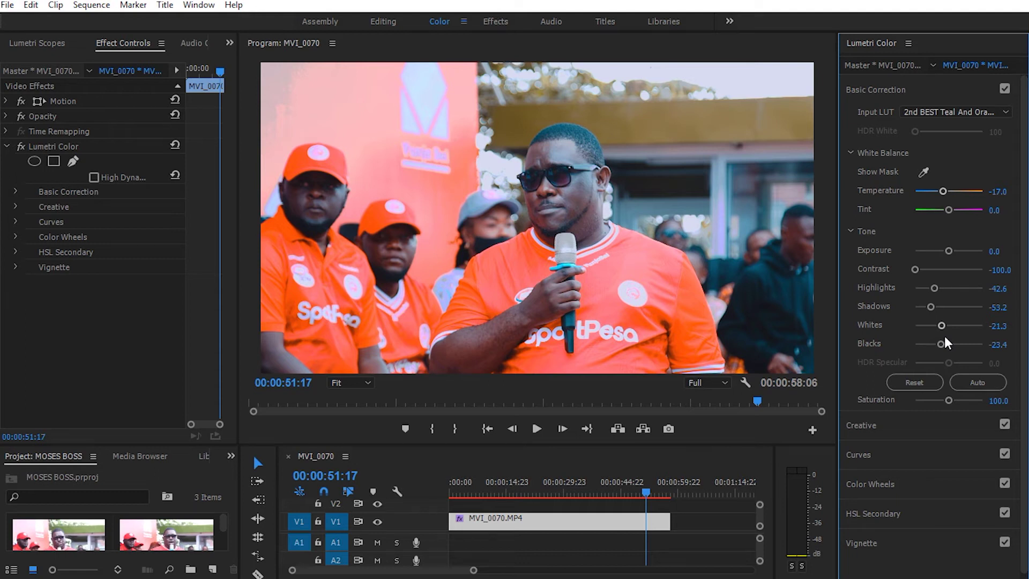
pyautogui.click(545, 483)
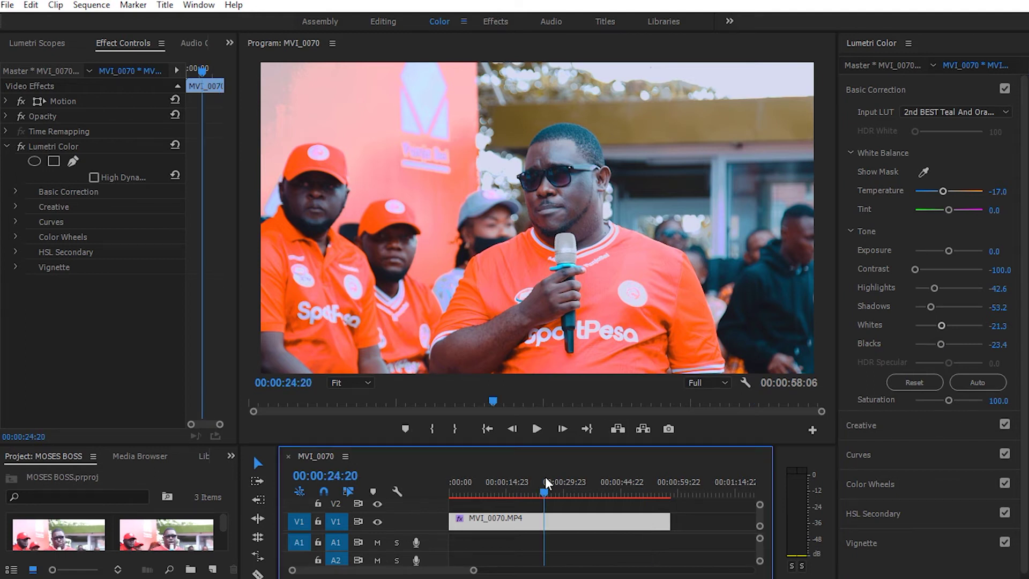
pyautogui.moveTo(503, 485); pyautogui.dragTo(575, 489)
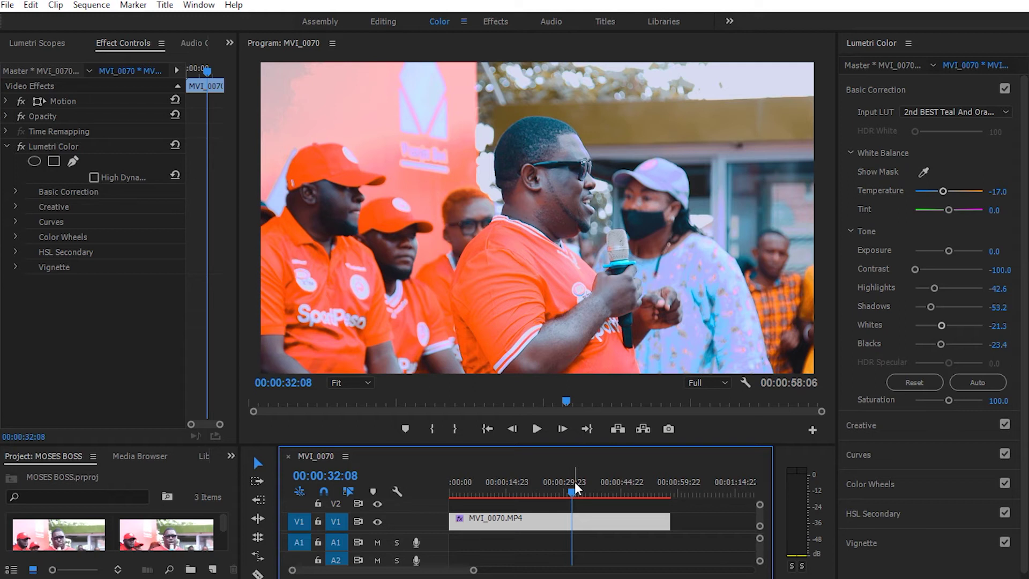
# Replace the clip's input LUT with KWENYE MAWINGU.cube from the EXPENSIVE LUT PACK 90+ folder.
pyautogui.click(948, 112)
pyautogui.click(836, 159)
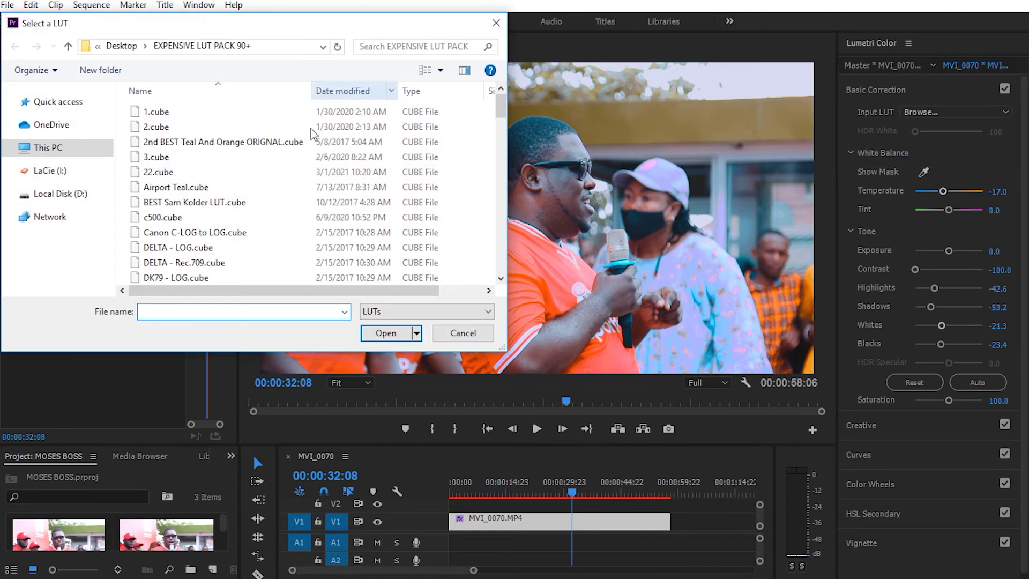
pyautogui.scroll(-4, 216, 234)
pyautogui.scroll(-6, 216, 235)
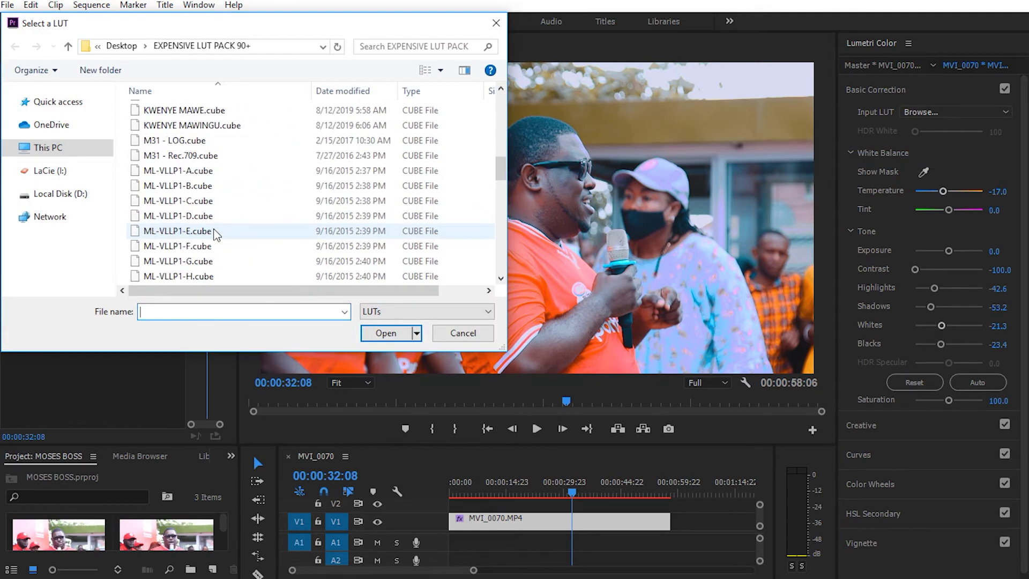
pyautogui.scroll(2, 216, 234)
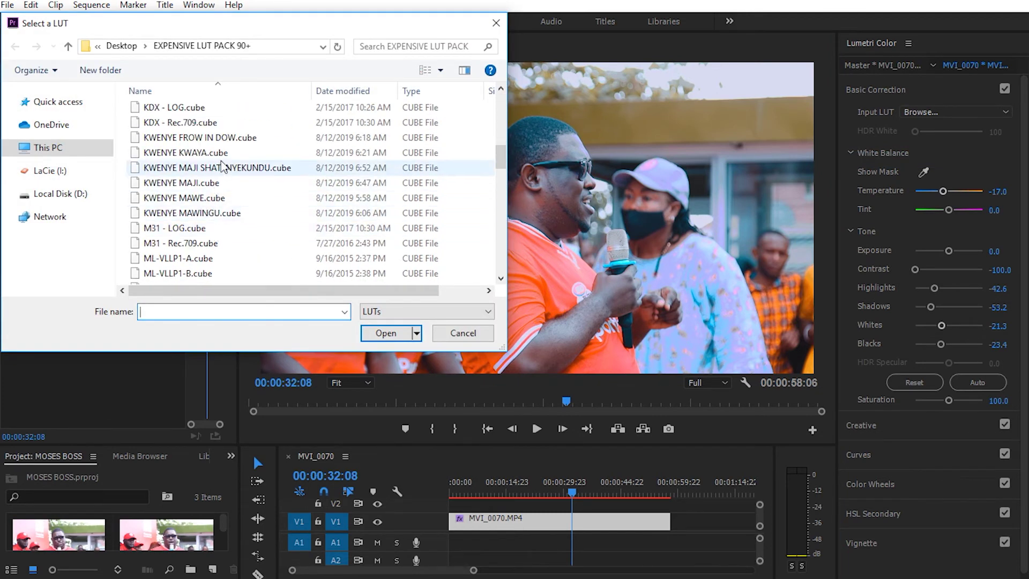
pyautogui.click(217, 213)
pyautogui.click(384, 333)
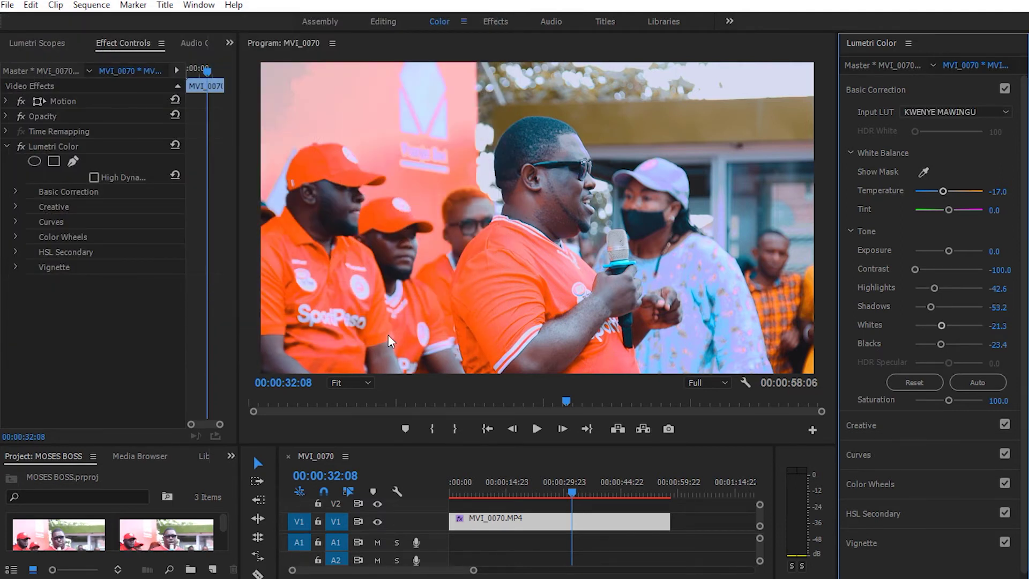
# Replace the clip's input LUT with KWENYE MAJI SHATI NYEKUNDU.cube from the EXPENSIVE LUT PACK 90+ folder.
pyautogui.click(956, 114)
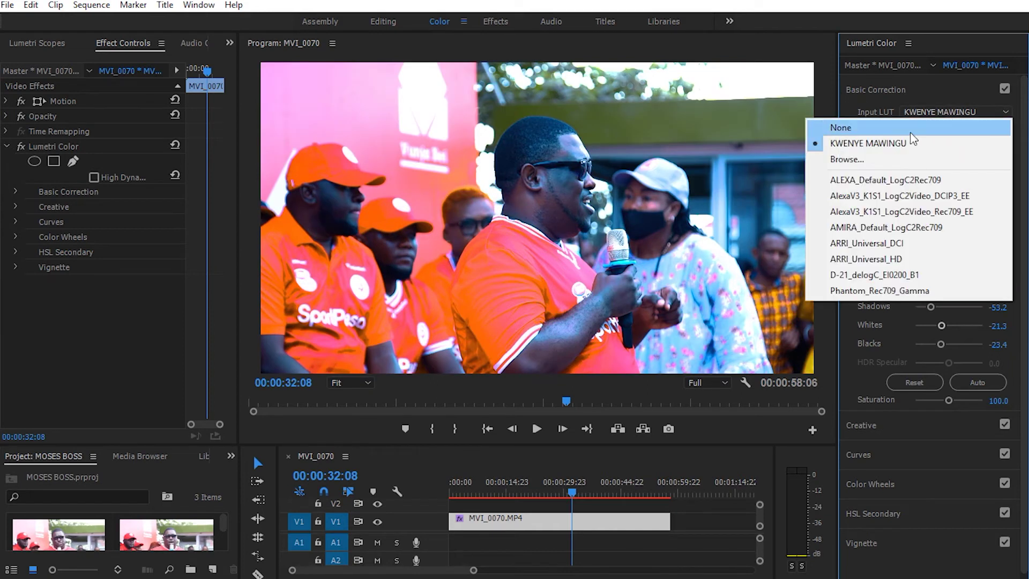
pyautogui.click(873, 159)
pyautogui.moveTo(500, 106); pyautogui.dragTo(498, 144)
pyautogui.moveTo(498, 144); pyautogui.dragTo(496, 161)
pyautogui.click(257, 194)
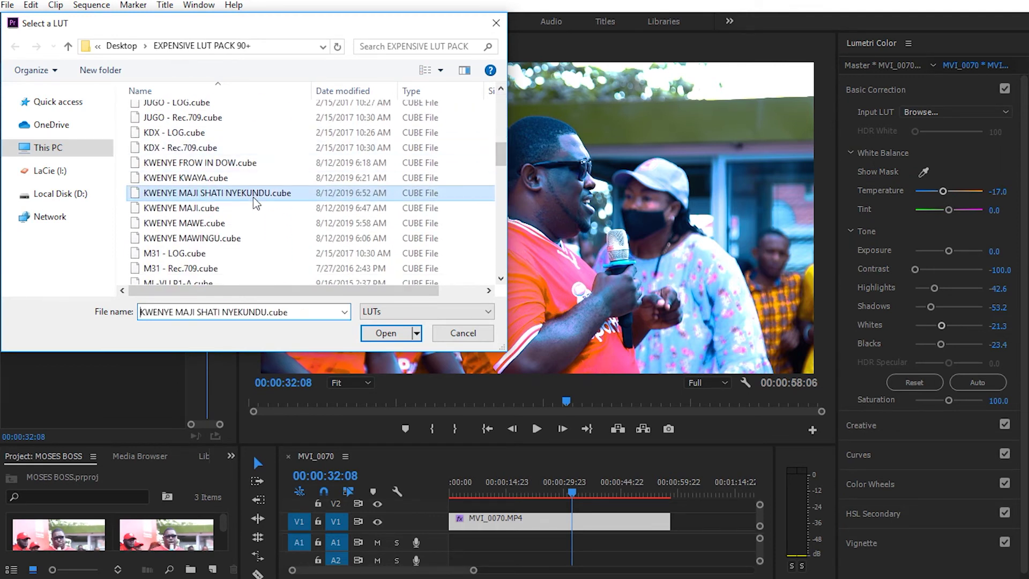
pyautogui.click(385, 334)
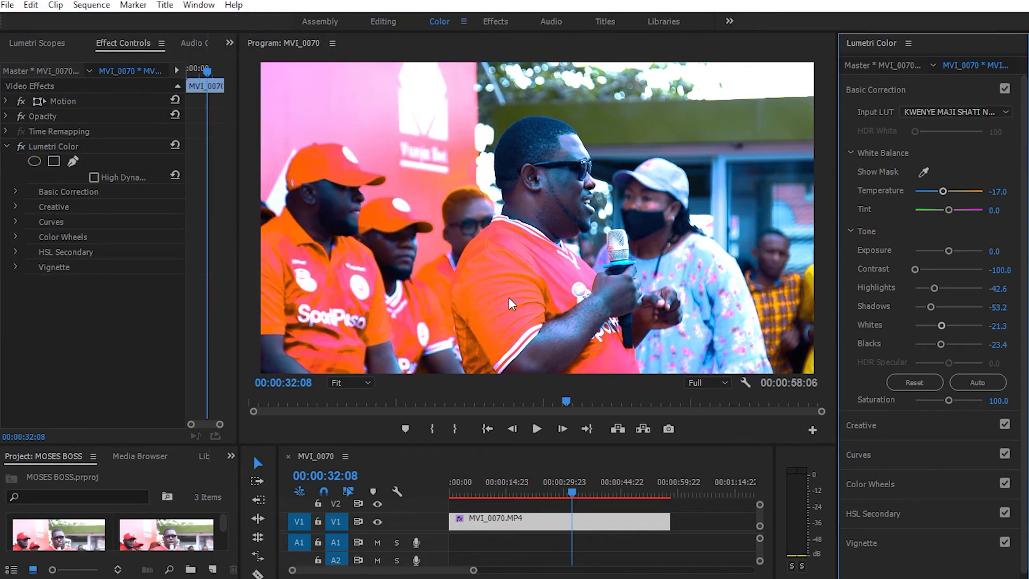
# Reset the white balance and tone adjustments in Basic Correction while keeping the KWENYE MAJI SHATI NYEKUNDU LUT.
pyautogui.click(942, 114)
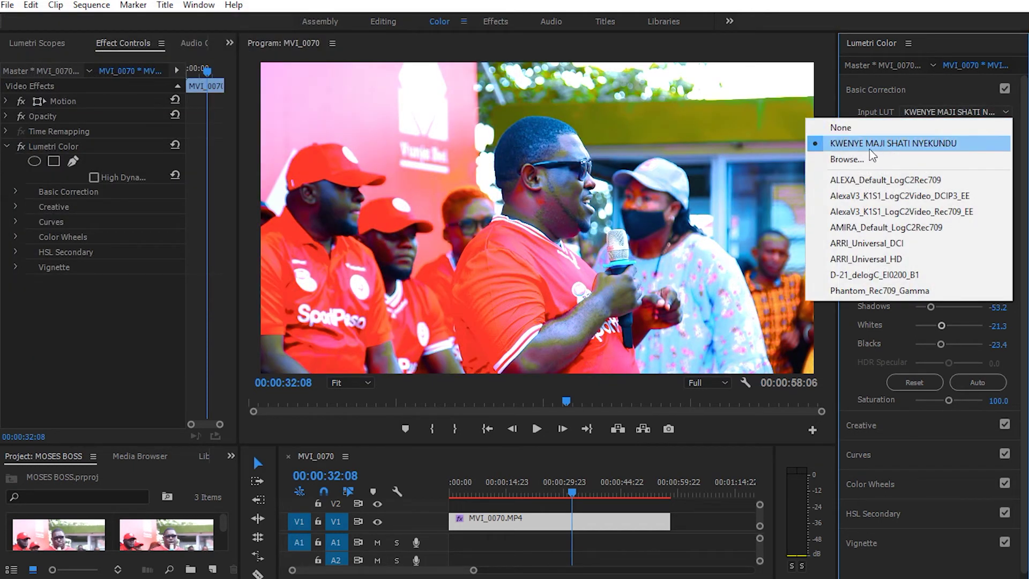
pyautogui.click(867, 107)
pyautogui.click(928, 381)
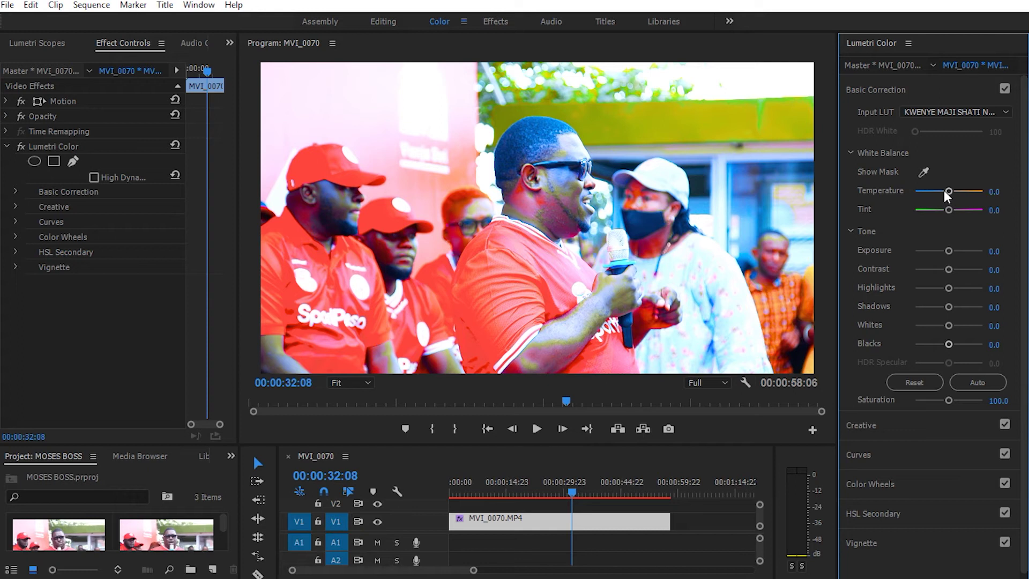
# Replace the clip's input LUT with JUGO - LOG.cube from the EXPENSIVE LUT PACK 90+ folder.
pyautogui.click(948, 113)
pyautogui.click(868, 158)
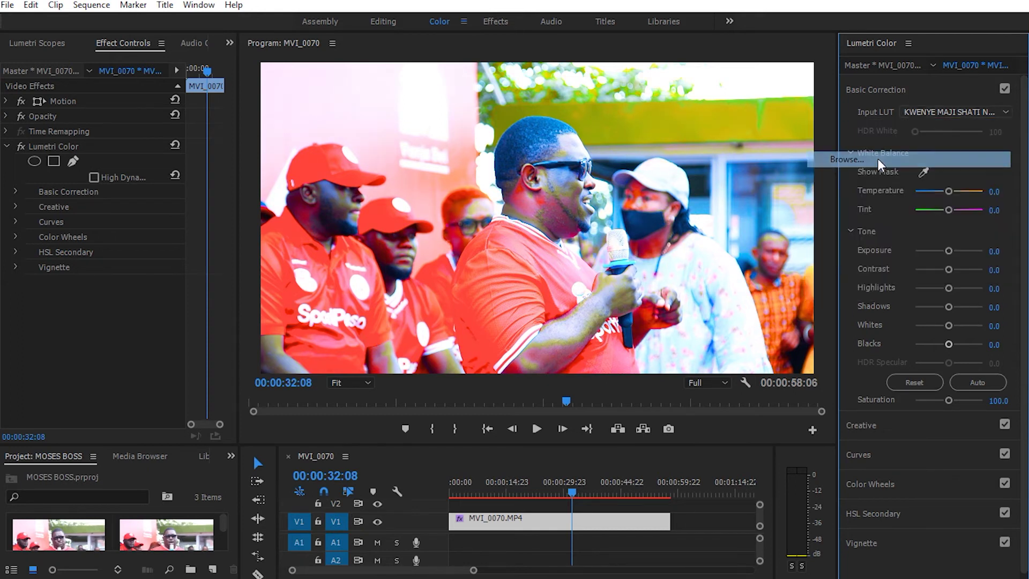
pyautogui.moveTo(500, 115); pyautogui.dragTo(498, 152)
pyautogui.click(184, 181)
pyautogui.click(390, 334)
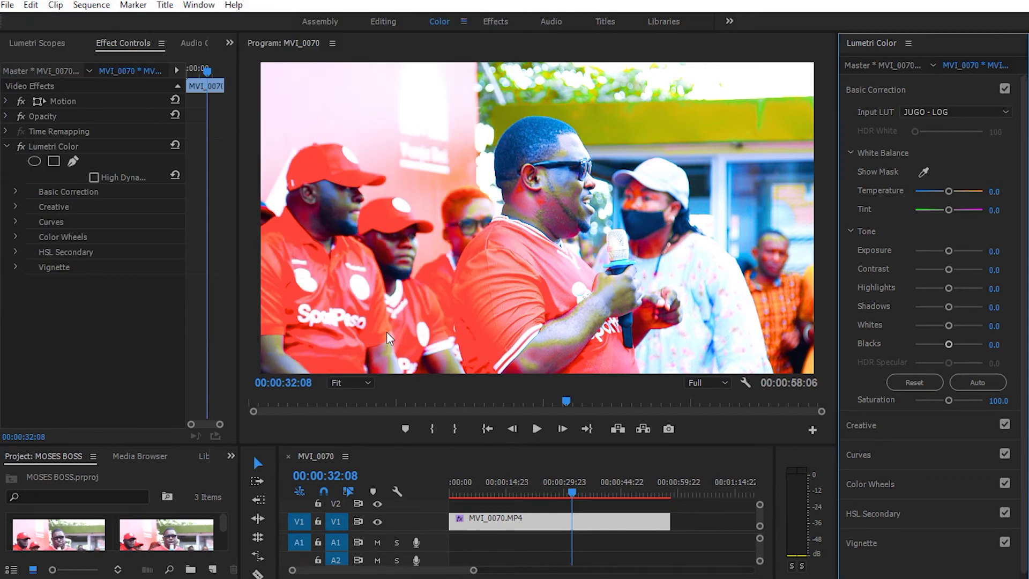
# Replace the clip's input LUT with KWENYE FROW IN DOW.cube from the EXPENSIVE LUT PACK 90+ folder.
pyautogui.click(936, 111)
pyautogui.click(868, 161)
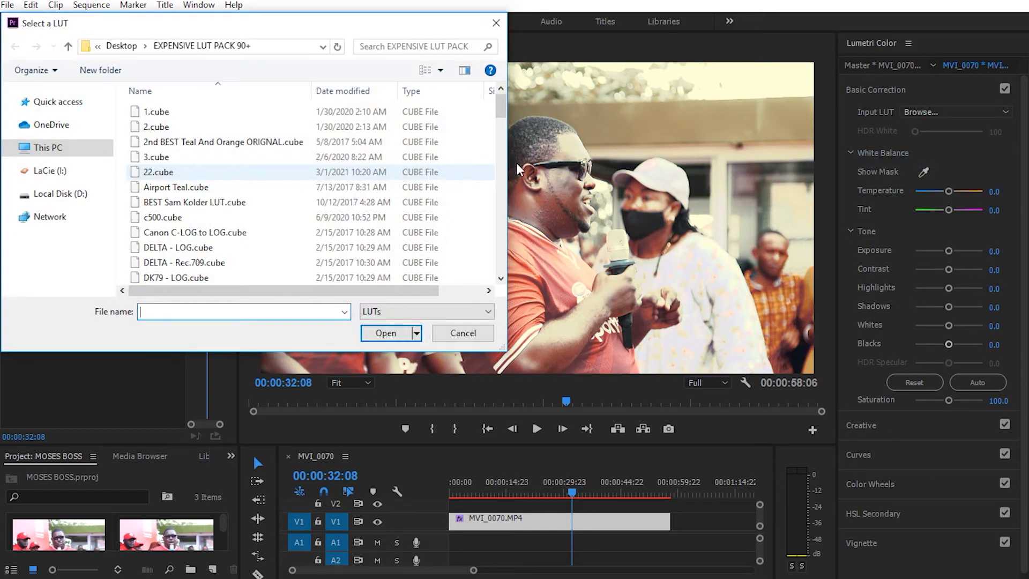
pyautogui.moveTo(500, 106); pyautogui.dragTo(495, 162)
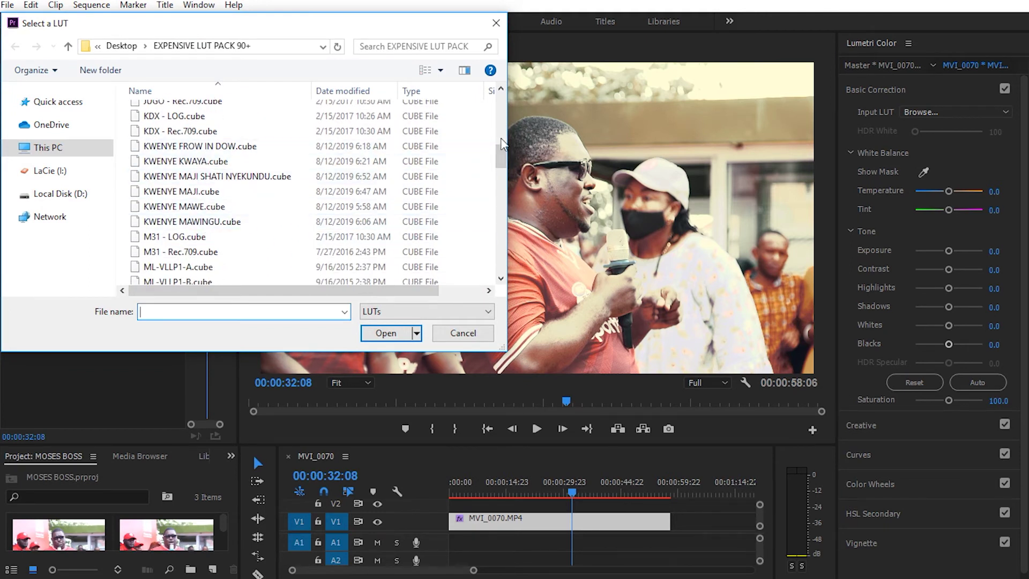
pyautogui.scroll(5, 242, 160)
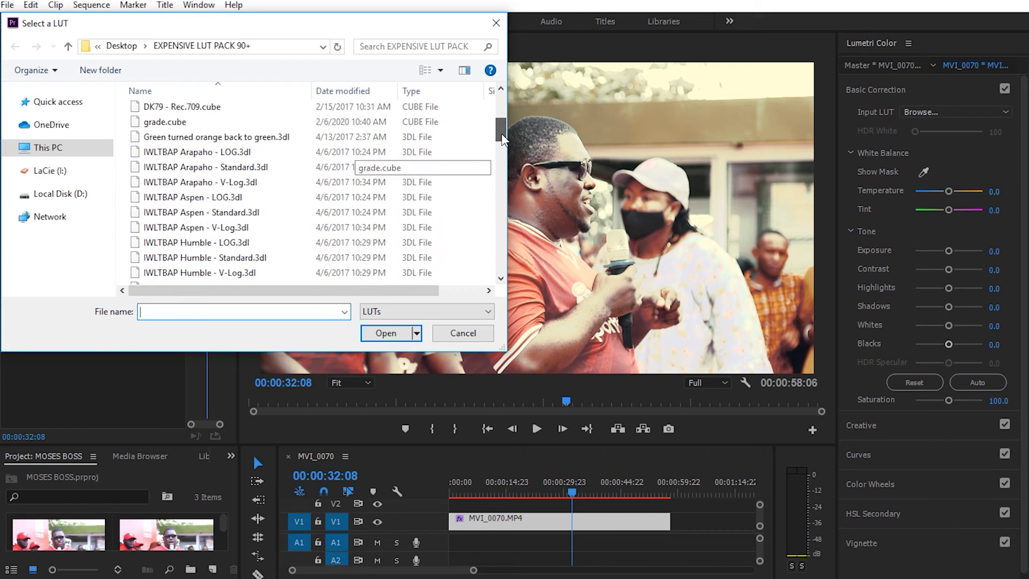
pyautogui.click(223, 212)
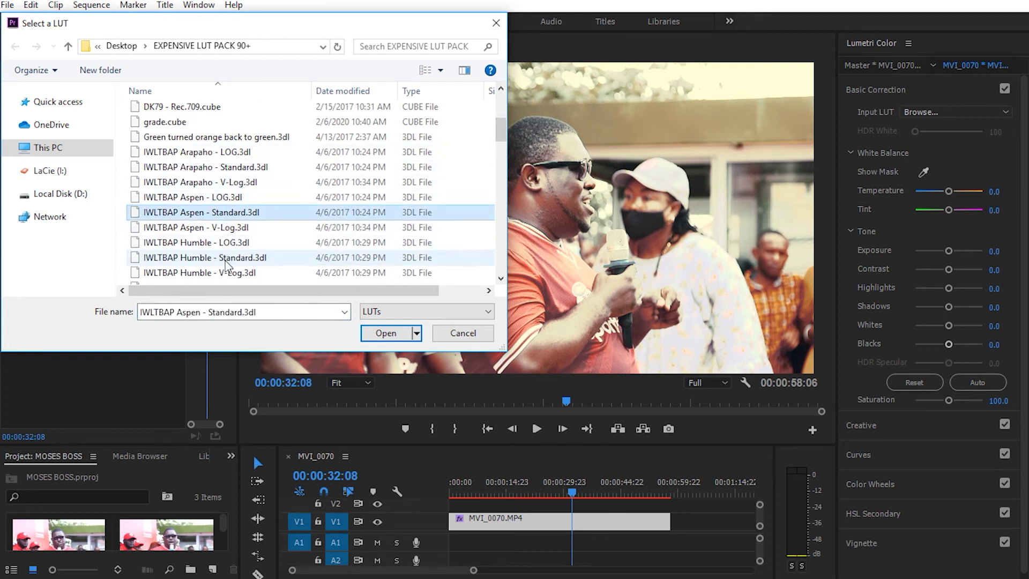
pyautogui.click(227, 259)
pyautogui.scroll(-2, 231, 205)
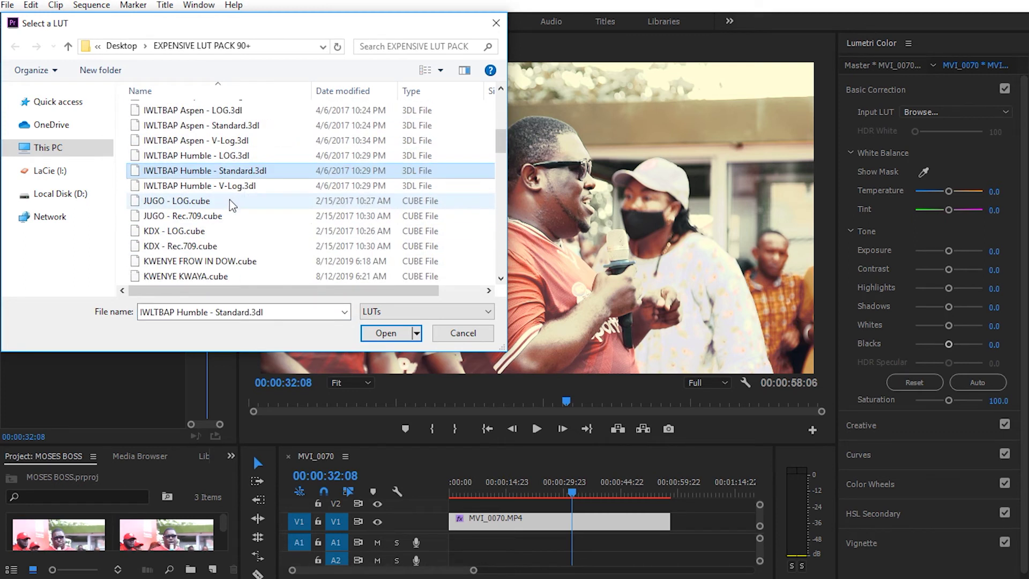
pyautogui.scroll(-1, 234, 216)
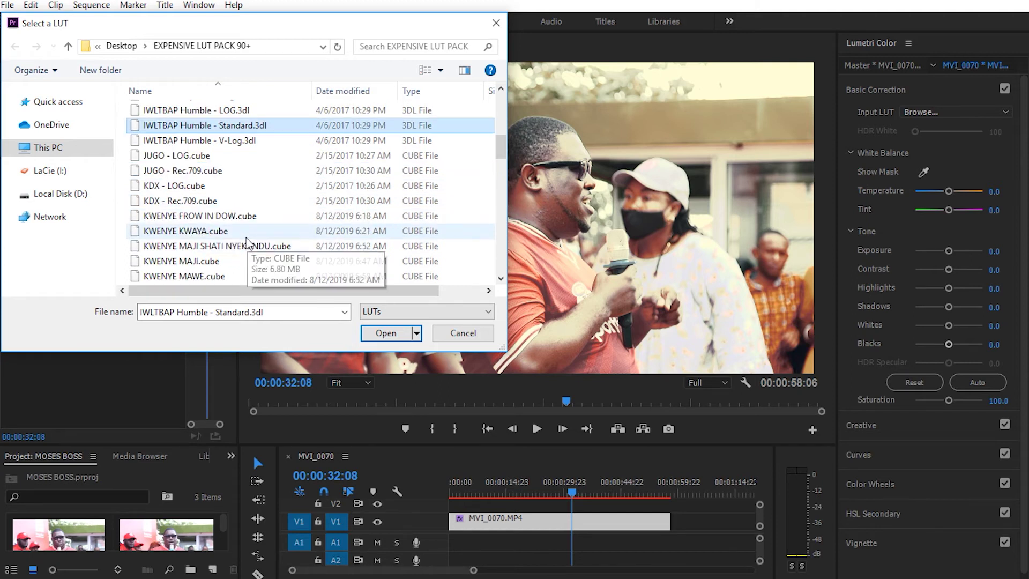
pyautogui.click(221, 218)
pyautogui.click(387, 333)
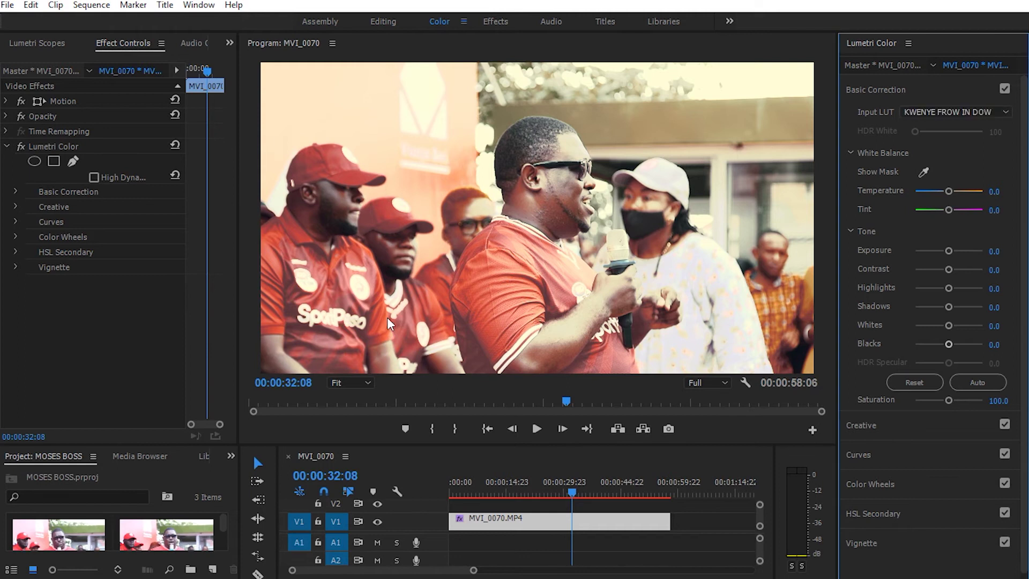
# Switch the clip's input LUT to KWENYE MAWINGU.cube from the EXPENSIVE LUT PACK 90+ folder.
pyautogui.click(929, 115)
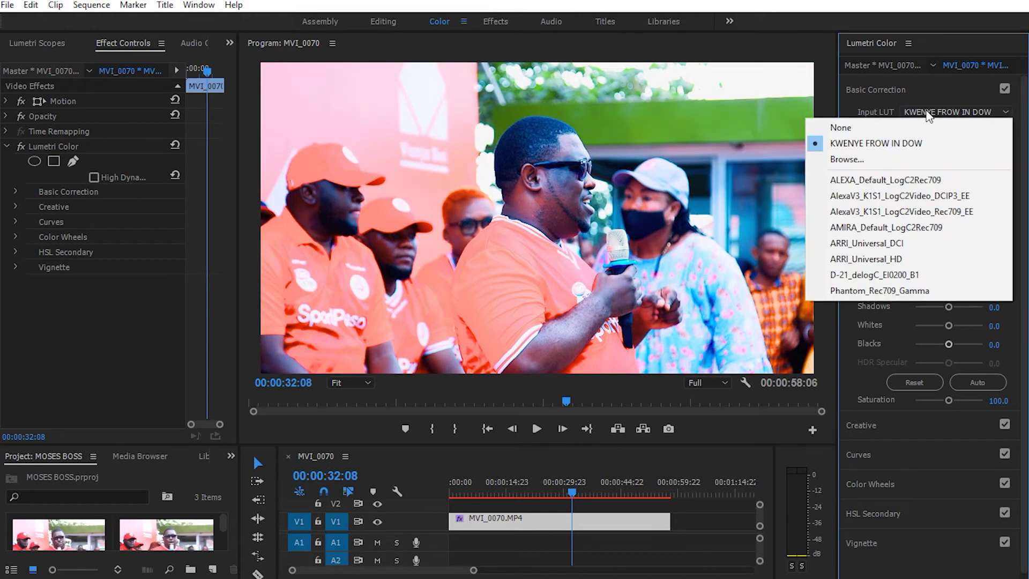
pyautogui.click(858, 159)
pyautogui.scroll(-8, 239, 194)
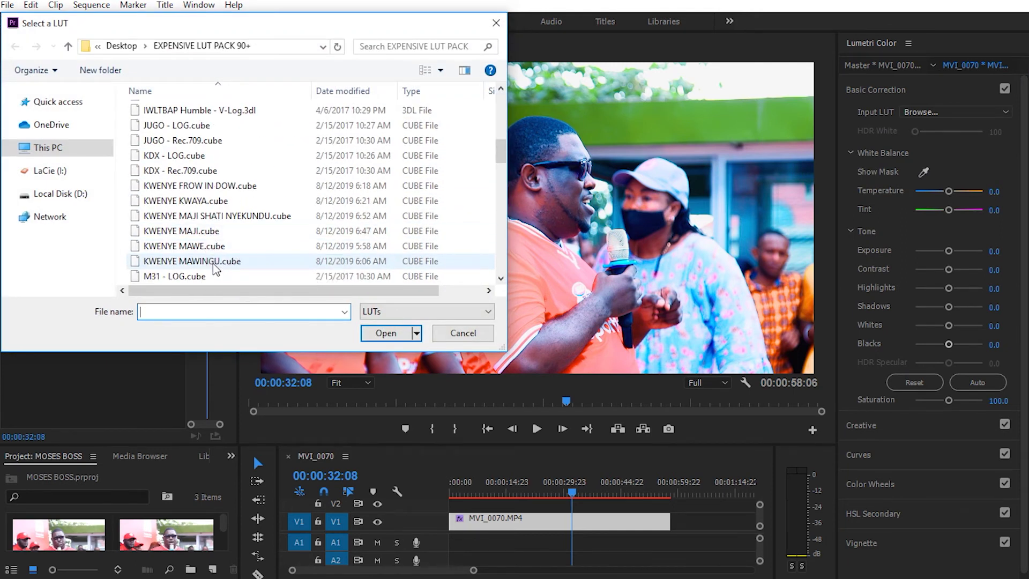
pyautogui.click(216, 261)
pyautogui.click(366, 333)
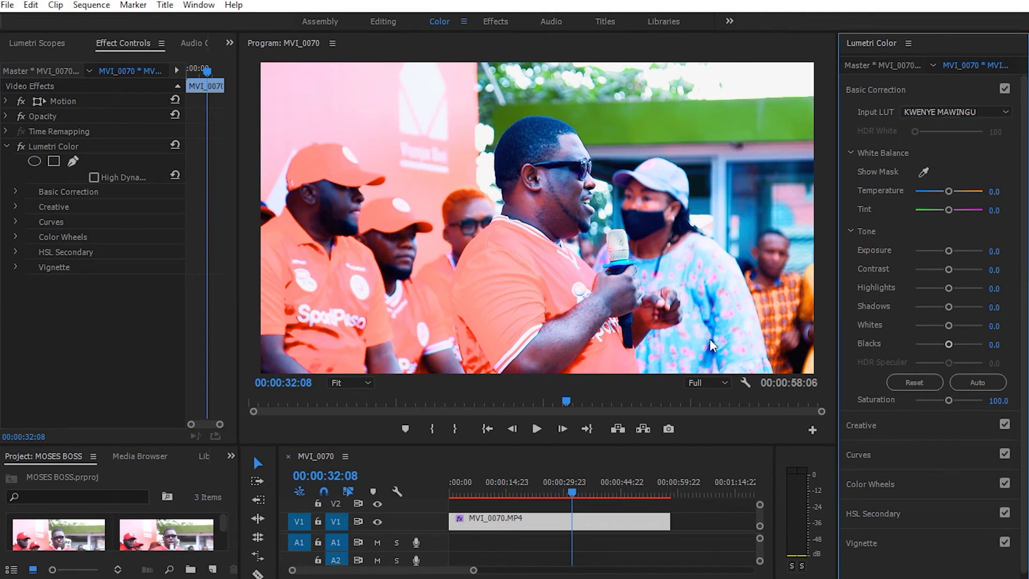
# Load KWENYE MAJI SHATI NYEKUNDU.cube from the EXPENSIVE LUT PACK 90+ folder as the clip's input LUT.
pyautogui.click(946, 120)
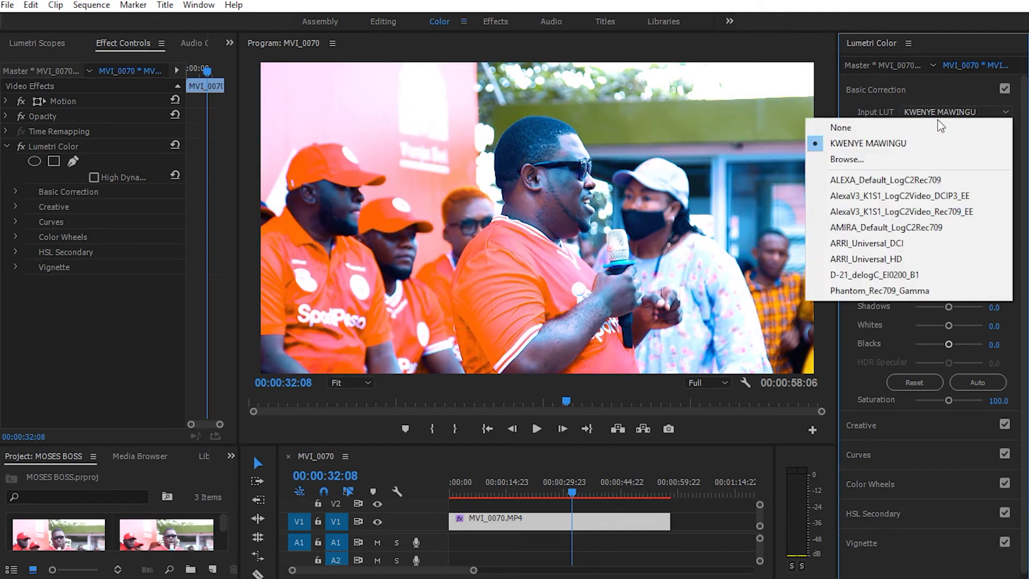
pyautogui.click(932, 157)
pyautogui.scroll(-5, 258, 192)
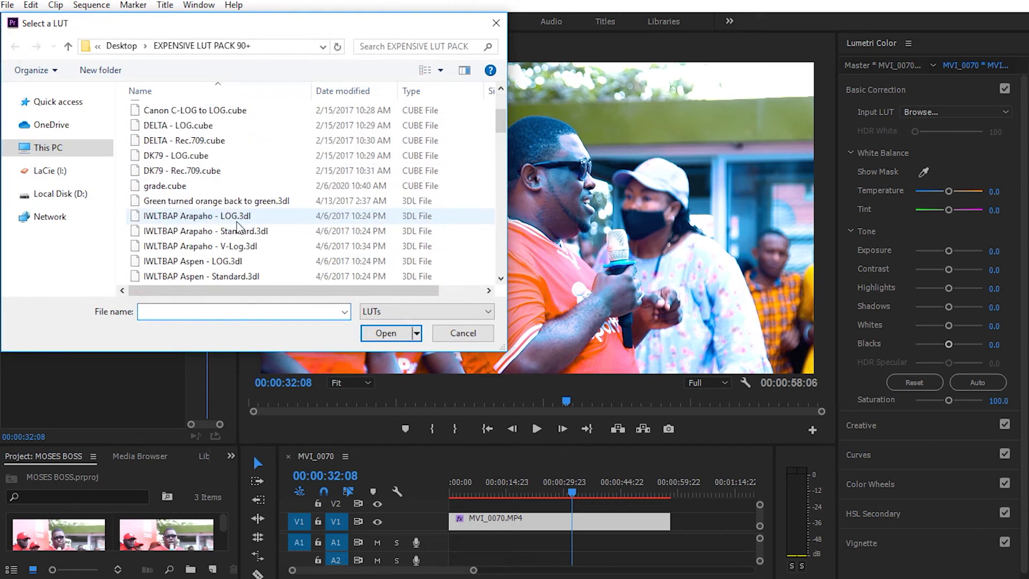
pyautogui.scroll(-3, 241, 220)
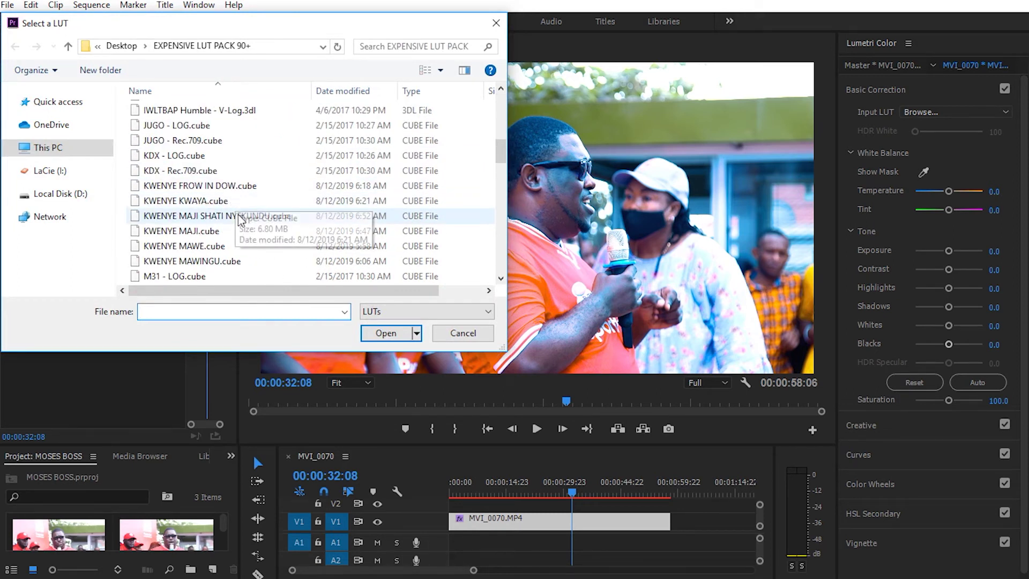
pyautogui.click(240, 220)
pyautogui.click(391, 332)
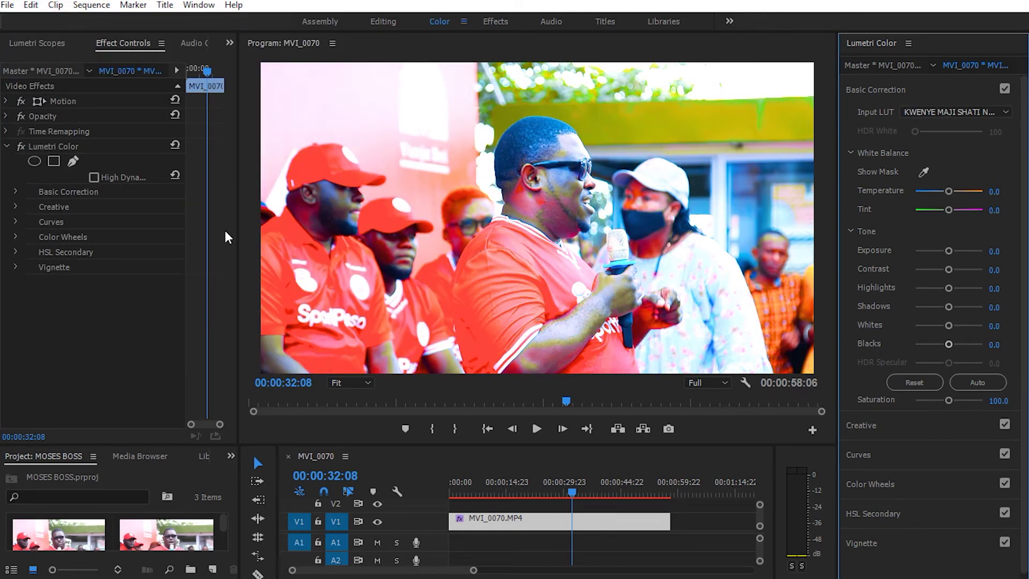
# Examine the graded frame in a widened Lumetri Scopes view and return to Effect Controls.
pyautogui.moveTo(241, 238); pyautogui.dragTo(419, 237)
pyautogui.click(115, 46)
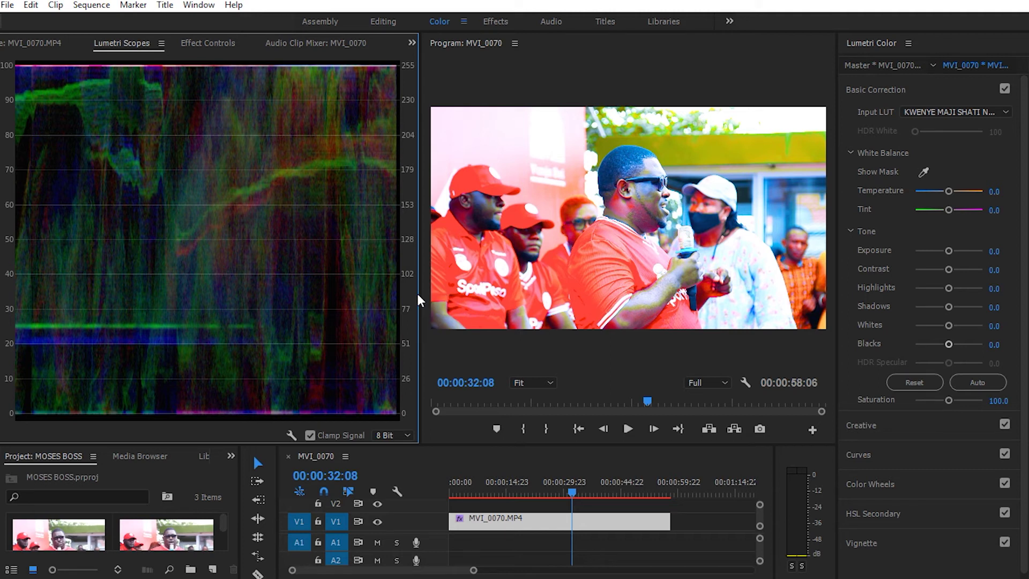
pyautogui.click(225, 47)
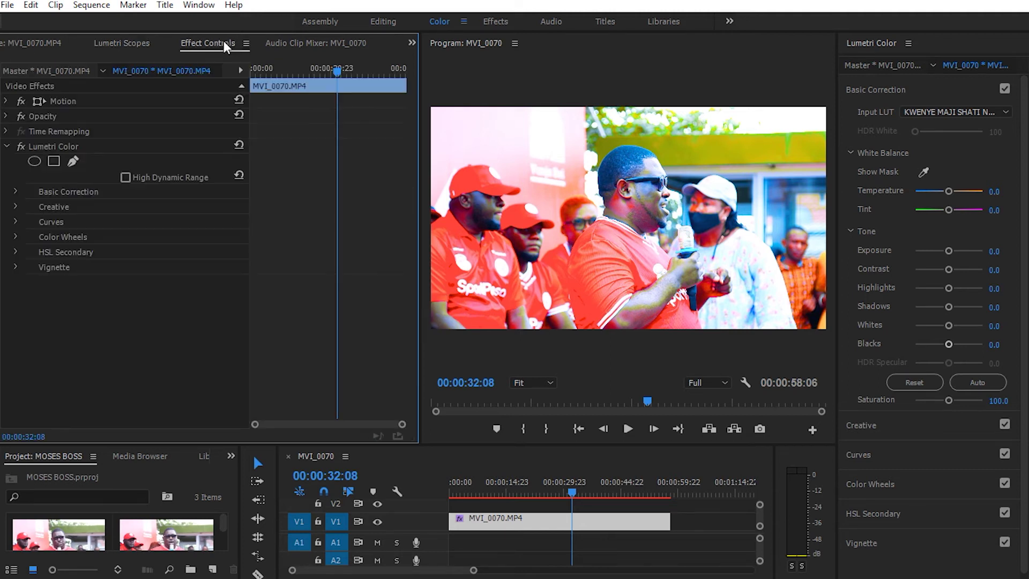
# Narrow the Effect Controls and Project areas to give the Program monitor and timeline more room.
pyautogui.moveTo(425, 252); pyautogui.dragTo(180, 268)
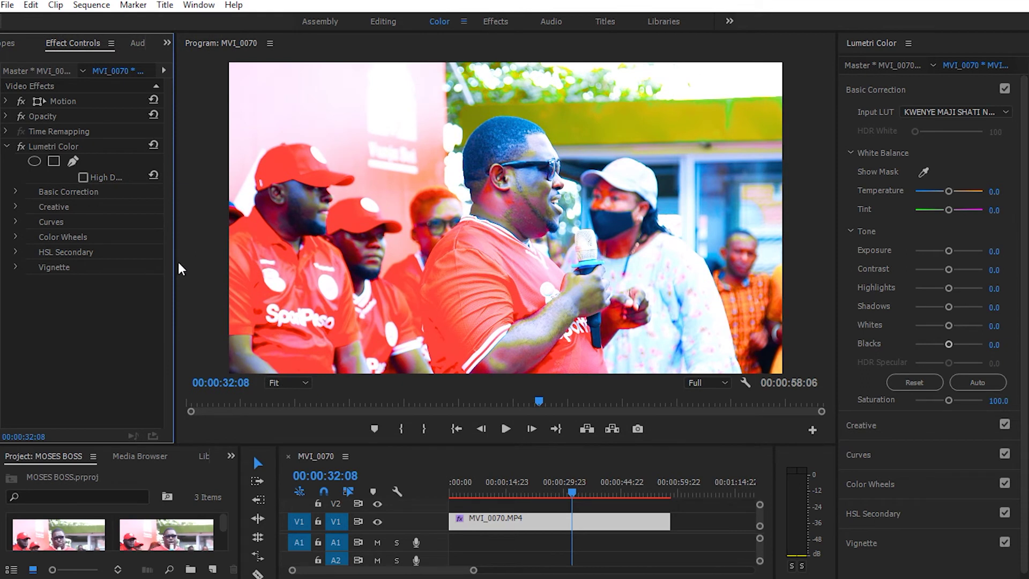
pyautogui.click(946, 114)
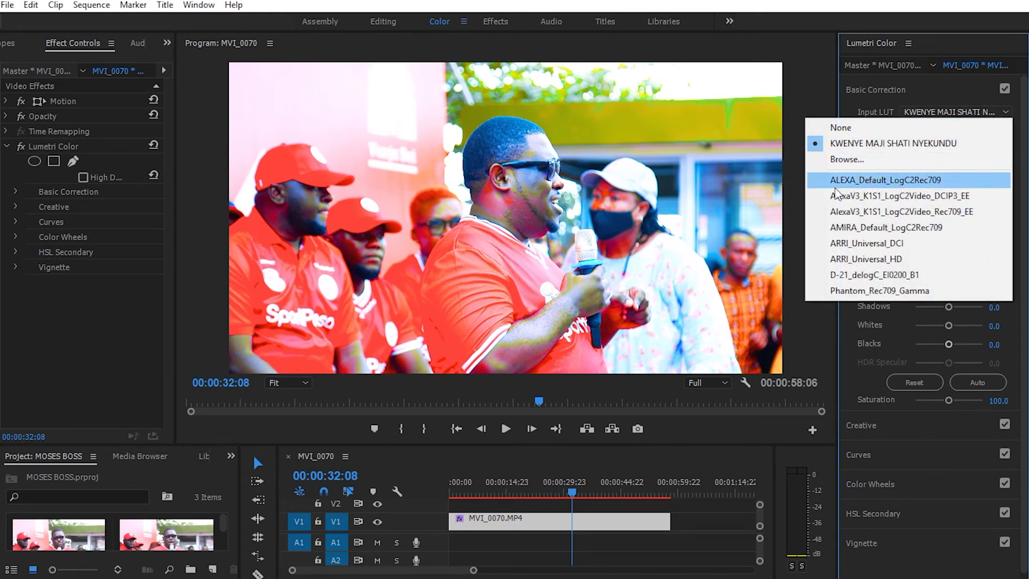
pyautogui.click(275, 493)
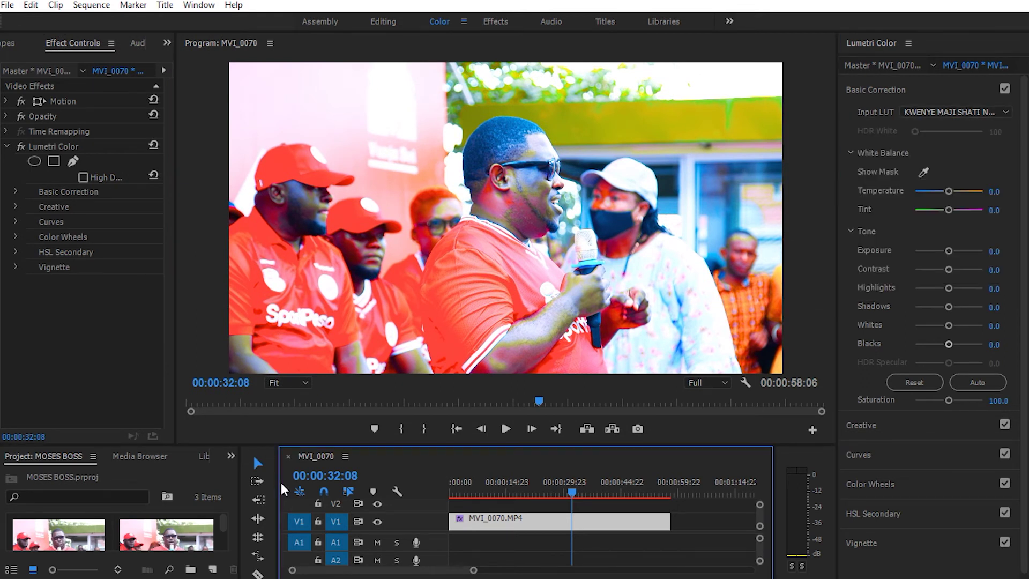
pyautogui.moveTo(275, 495); pyautogui.dragTo(219, 494)
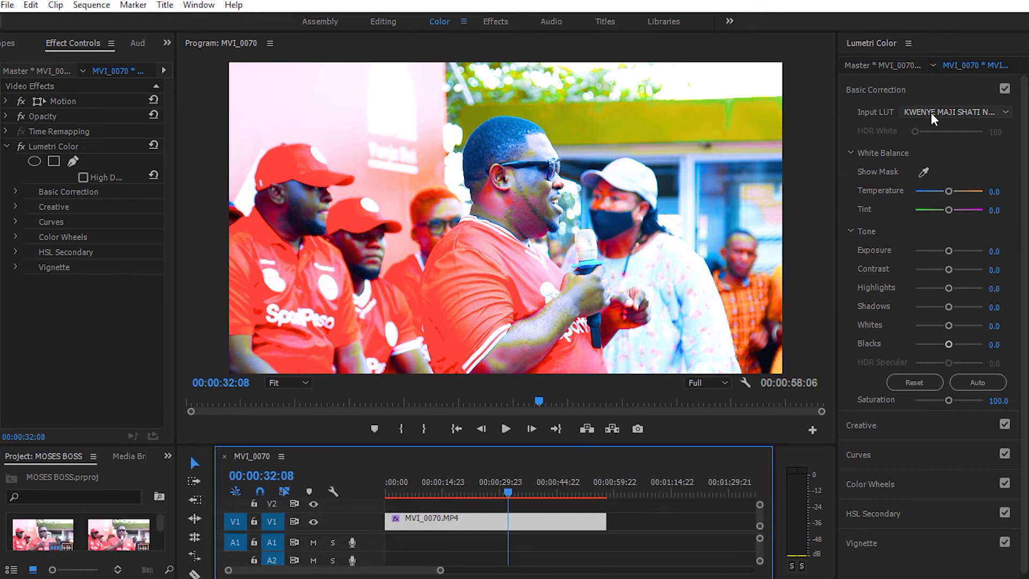
# Import the C0166 and C0163 video clips from the CINEMATIC FOOTAGE folder into the project.
pyautogui.click(160, 539)
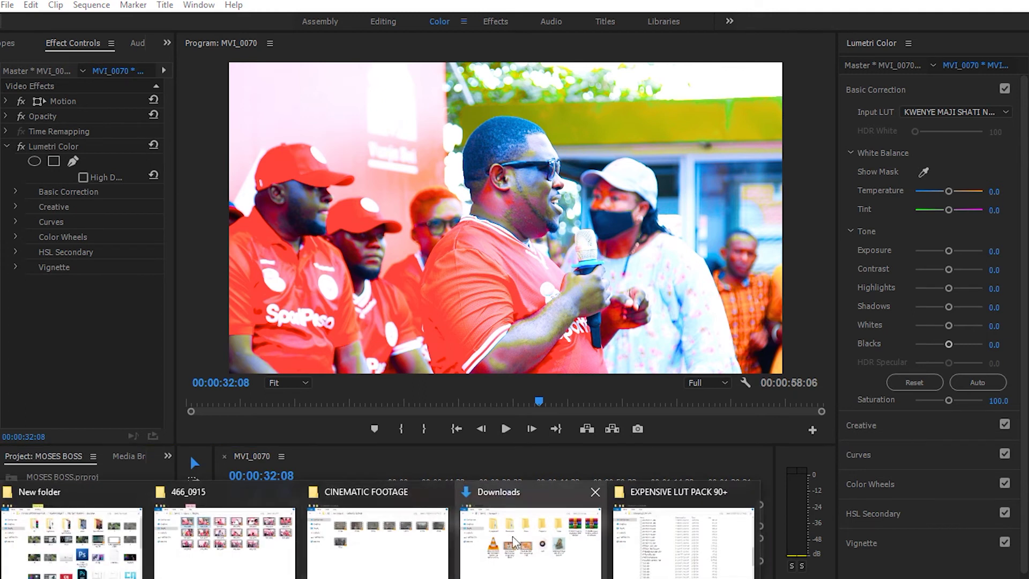
pyautogui.click(370, 552)
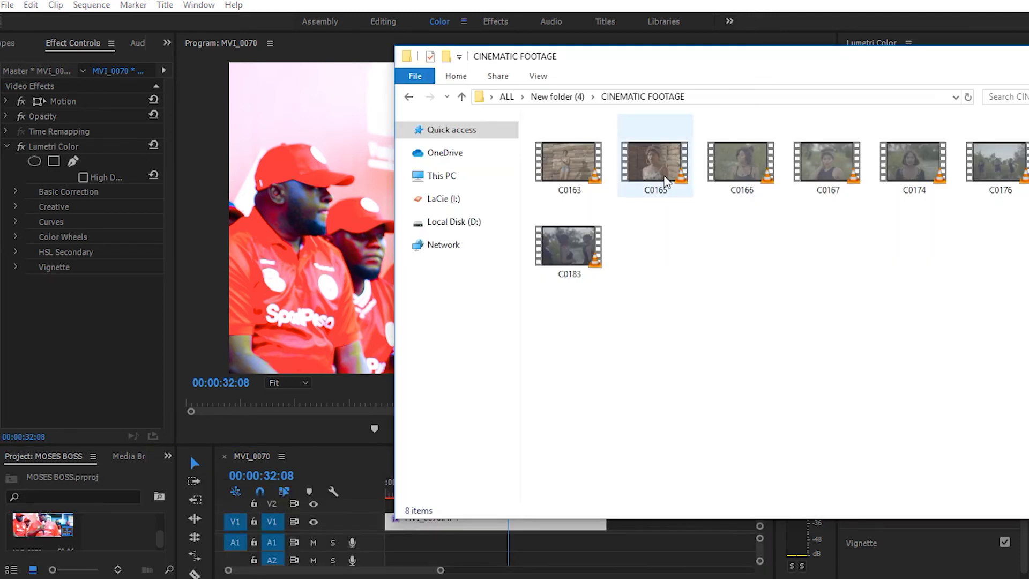
pyautogui.moveTo(753, 164); pyautogui.dragTo(120, 531)
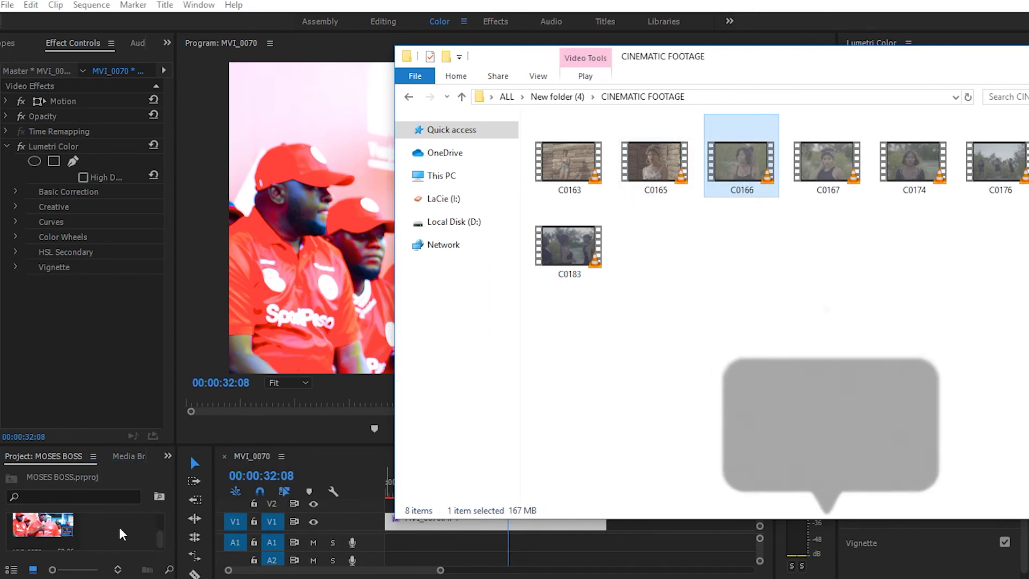
pyautogui.click(653, 160)
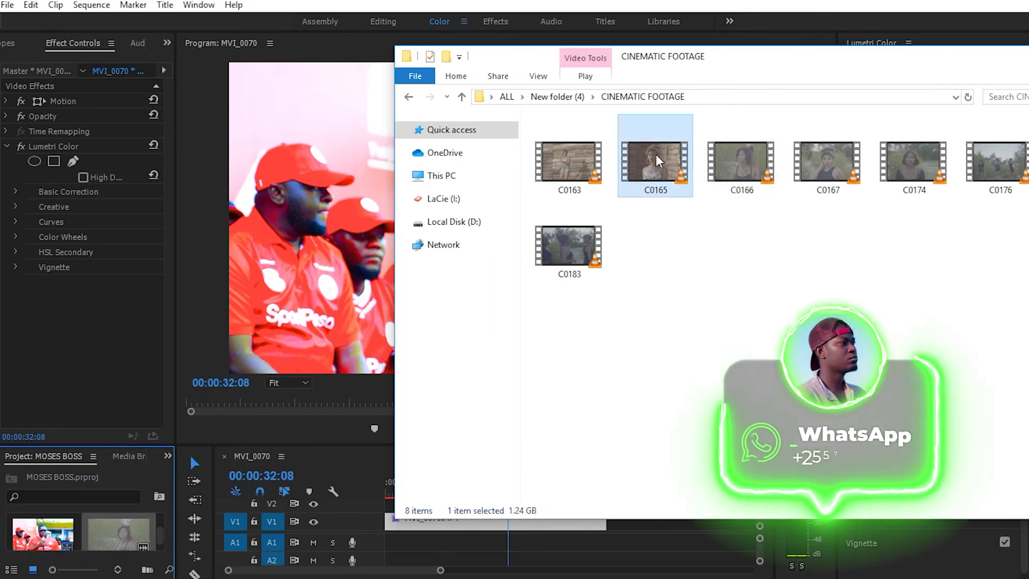
pyautogui.press('Left')
pyautogui.moveTo(552, 161); pyautogui.dragTo(152, 544)
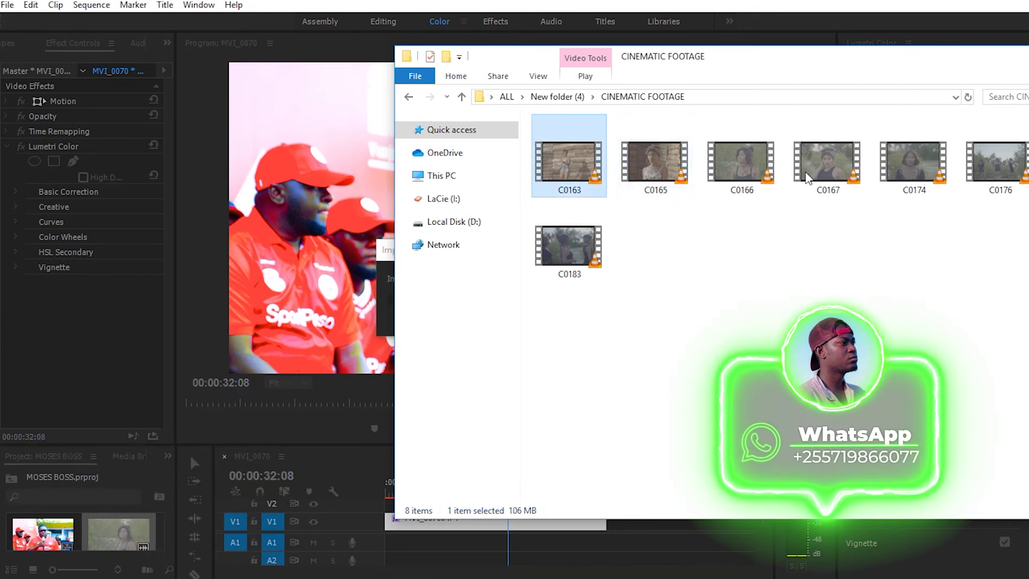
pyautogui.moveTo(984, 64); pyautogui.dragTo(899, 77)
pyautogui.click(972, 72)
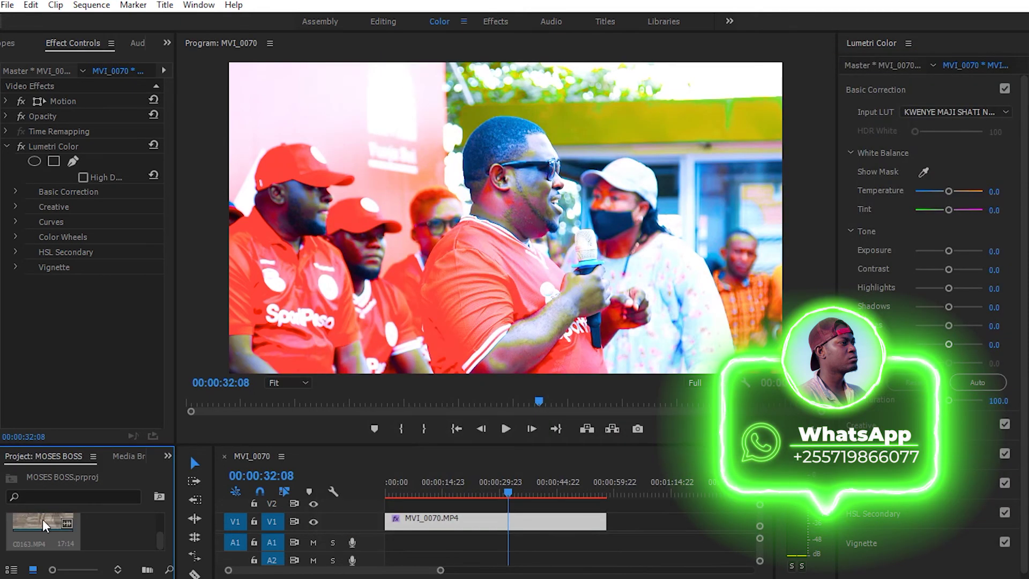
# Try to place C0166.MP4 with its audio after MVI_0070.MP4 in the sequence, and undo the placement.
pyautogui.scroll(-1, 163, 543)
pyautogui.scroll(-2, 163, 542)
pyautogui.moveTo(120, 524); pyautogui.dragTo(631, 522)
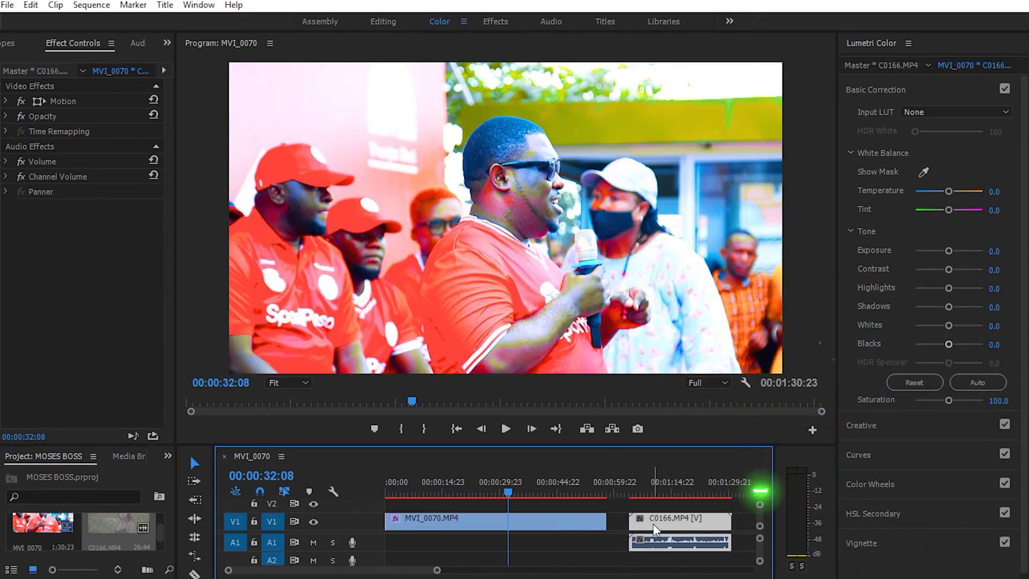
pyautogui.hotkey('ctrl', 'z')
# Place C0166.MP4 without audio on V1 directly after MVI_0070.MP4 and show its frame in the sequence.
pyautogui.doubleClick(117, 525)
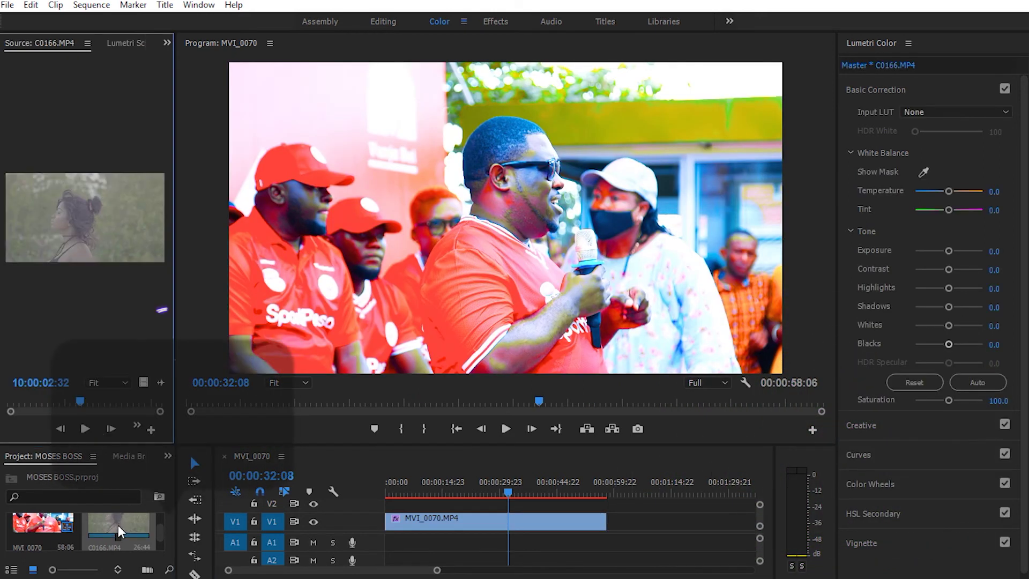
pyautogui.moveTo(117, 524); pyautogui.dragTo(643, 523)
pyautogui.click(627, 473)
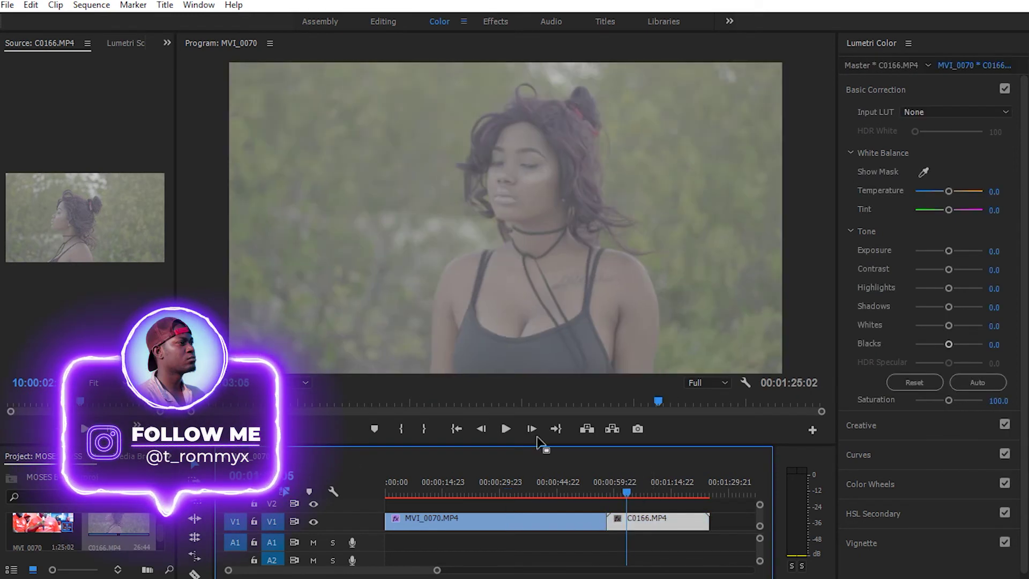
# Copy the Lumetri Color effect from MVI_0070.MP4 to C0166.MP4 and preview the graded clip.
pyautogui.click(119, 43)
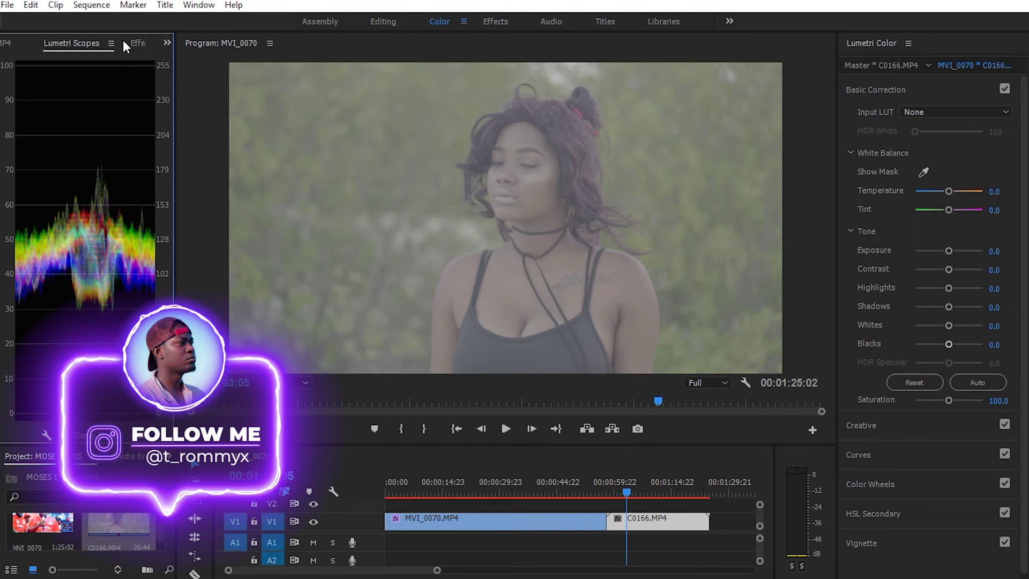
pyautogui.click(144, 44)
pyautogui.hotkey('shift', '3')
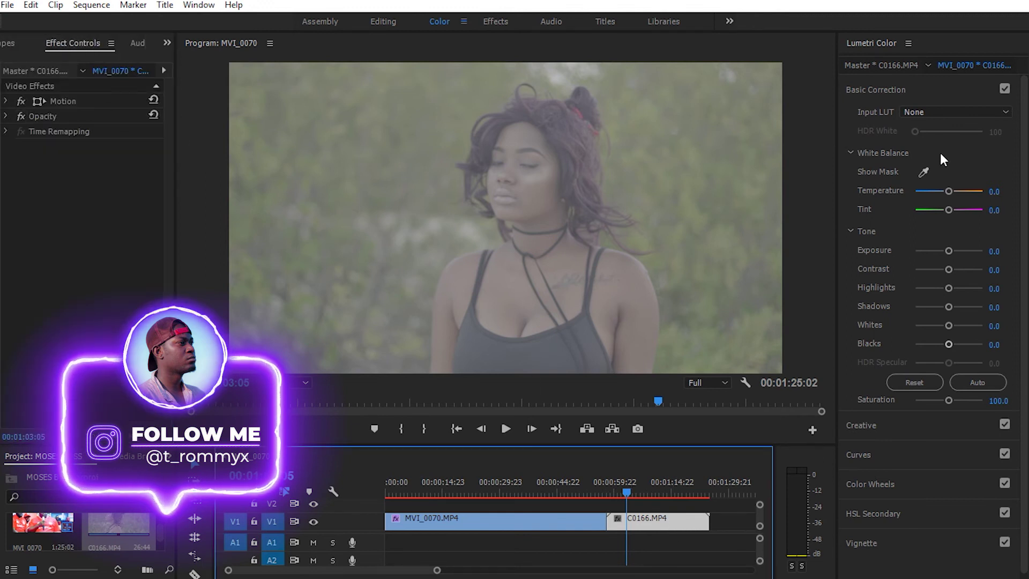
pyautogui.click(547, 494)
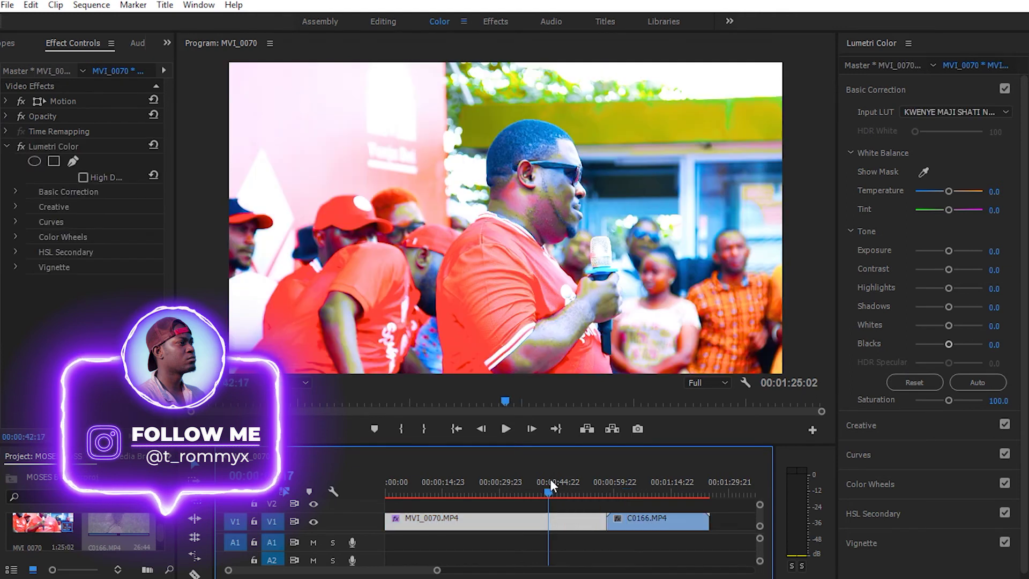
pyautogui.rightClick(52, 140)
pyautogui.click(93, 227)
pyautogui.click(658, 484)
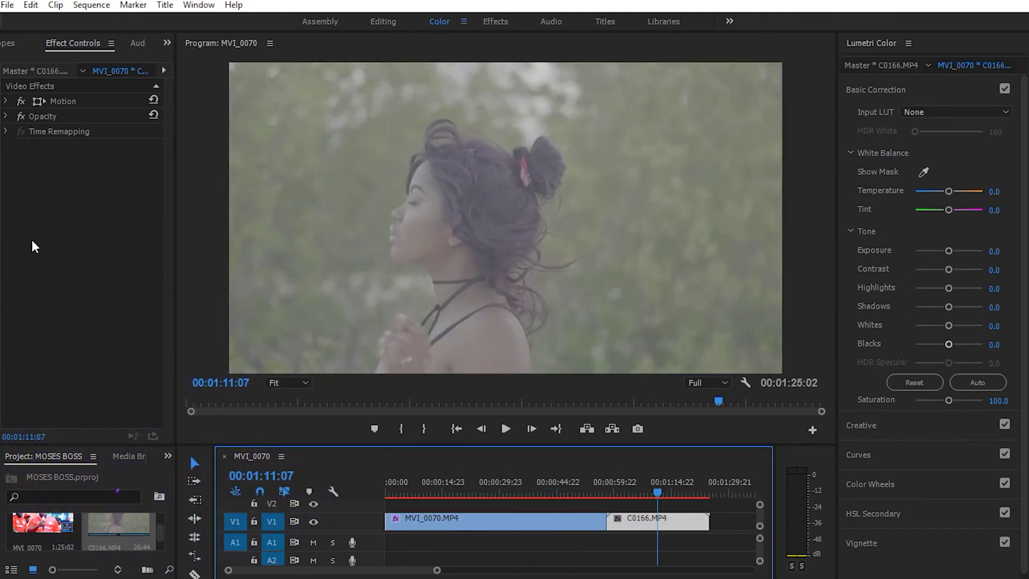
pyautogui.rightClick(64, 231)
pyautogui.click(98, 329)
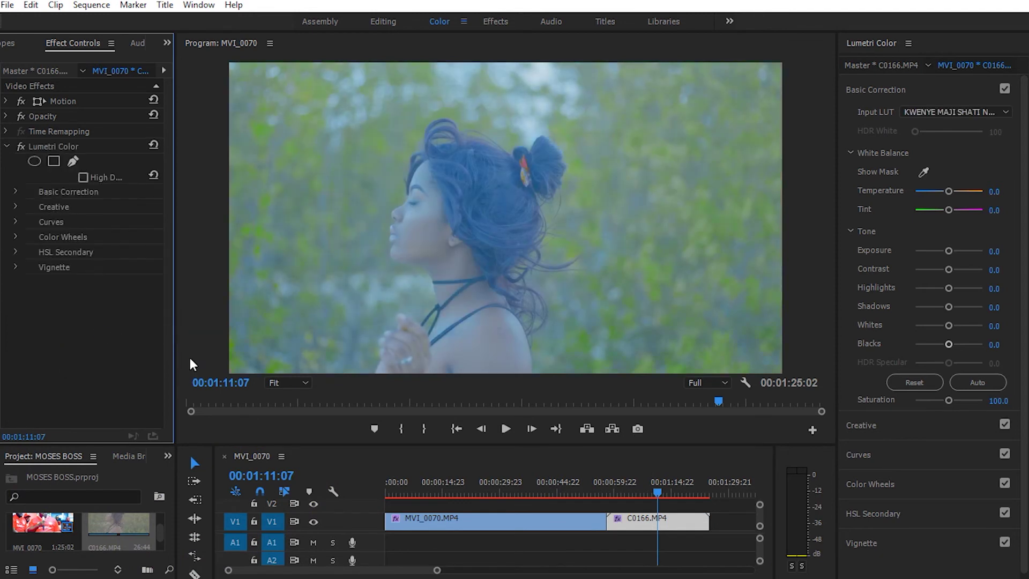
pyautogui.moveTo(640, 486); pyautogui.dragTo(669, 489)
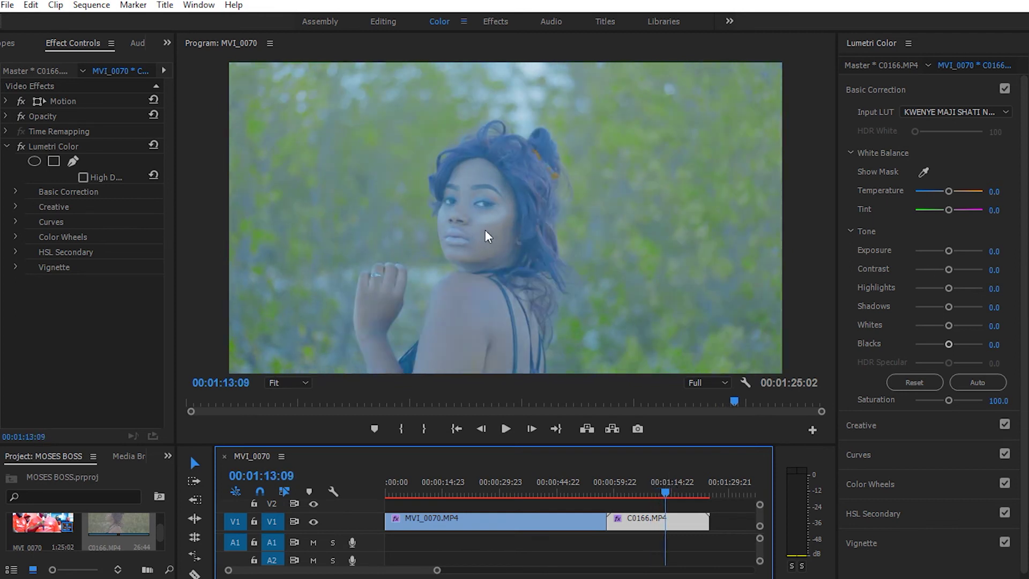
# Set C0166.MP4's tone to contrast 66.0, highlights 25.5, shadows -61.7, whites -34.0 and blacks -12.8.
pyautogui.moveTo(950, 270); pyautogui.dragTo(968, 271)
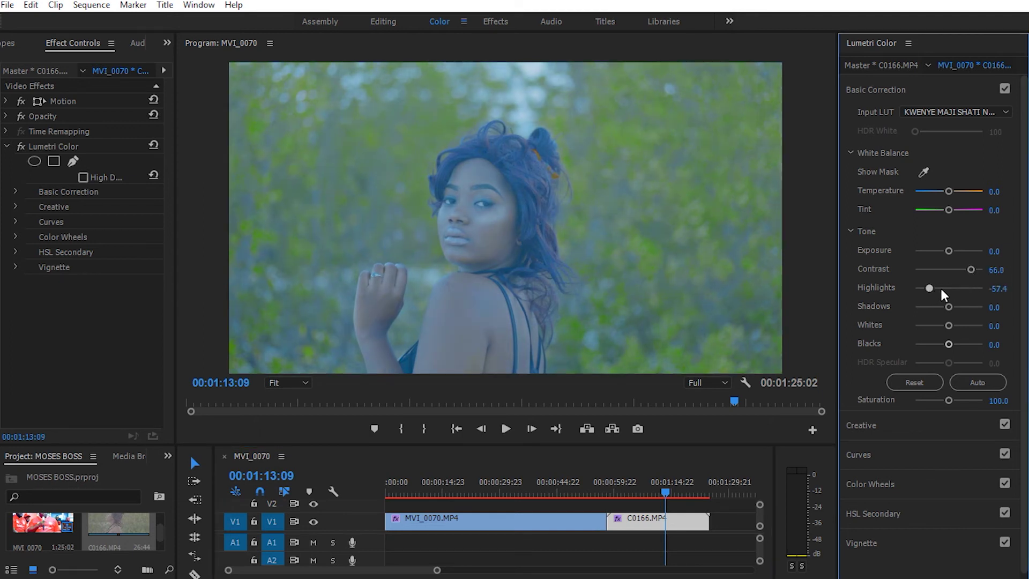
pyautogui.moveTo(959, 294); pyautogui.dragTo(935, 308)
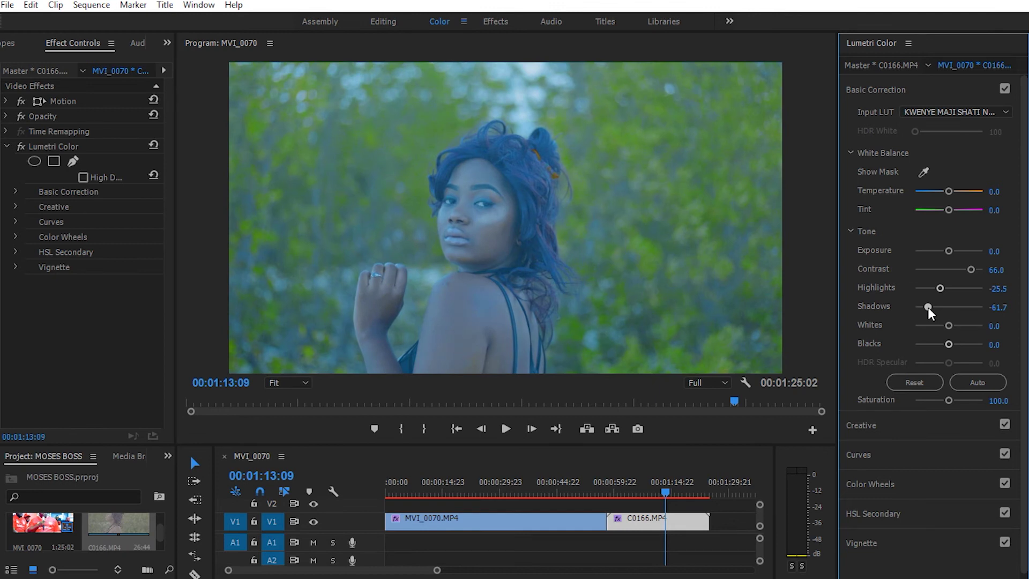
pyautogui.moveTo(949, 326); pyautogui.dragTo(939, 326)
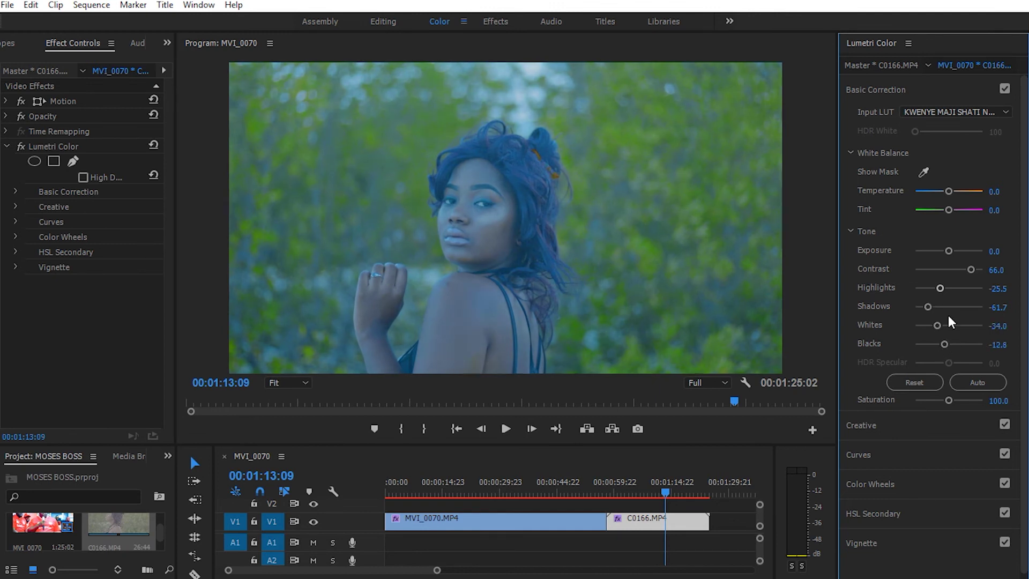
pyautogui.click(957, 289)
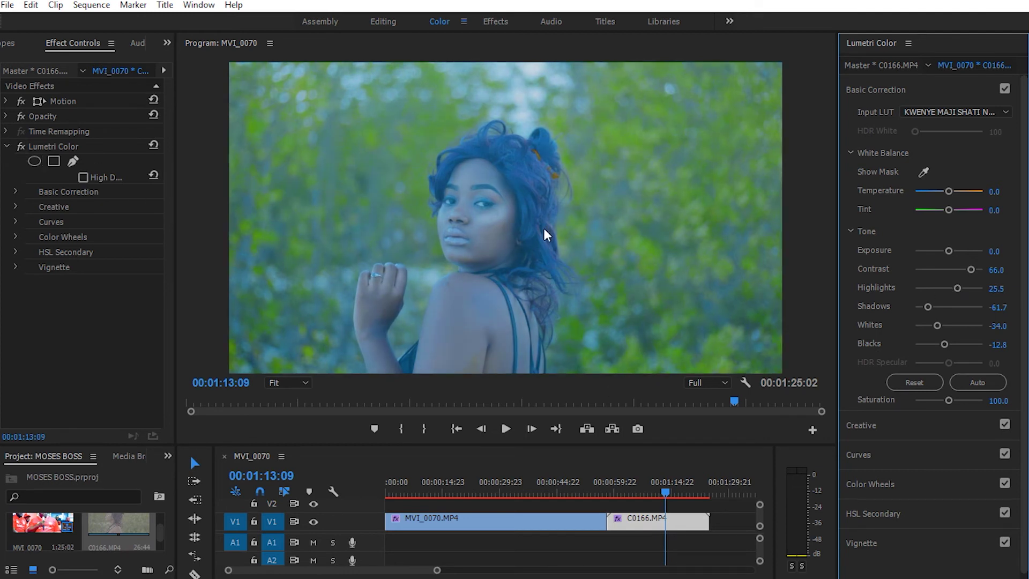
# Enlarge the timeline area and compare graded frames of MVI_0070.MP4 and C0166.MP4.
pyautogui.click(535, 484)
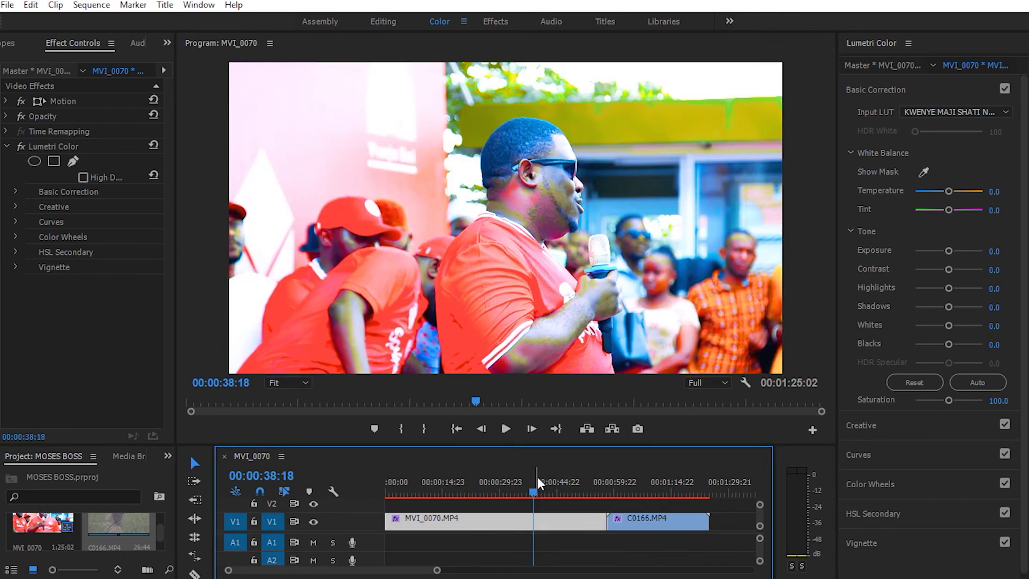
pyautogui.moveTo(543, 444); pyautogui.dragTo(552, 389)
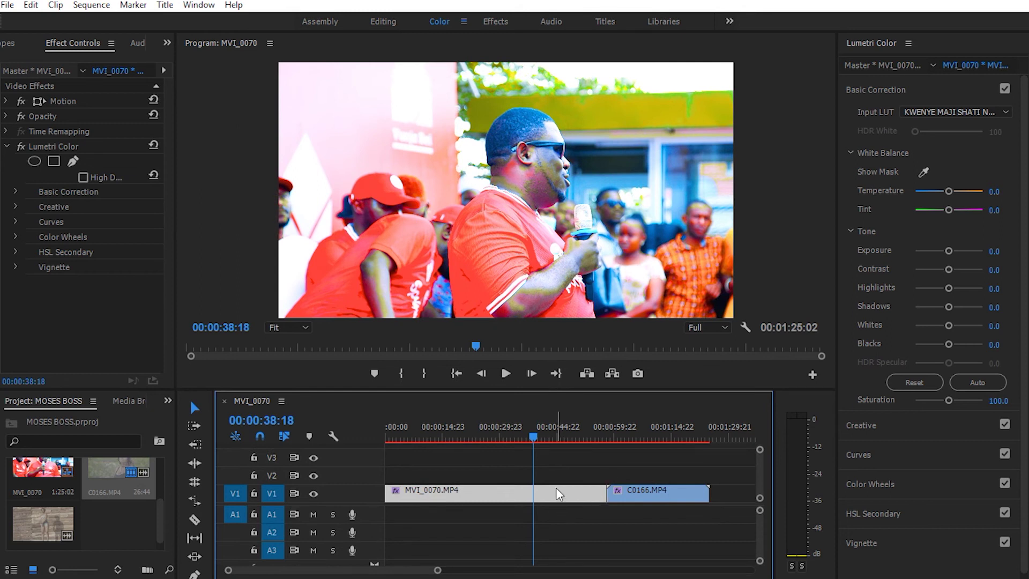
pyautogui.click(959, 112)
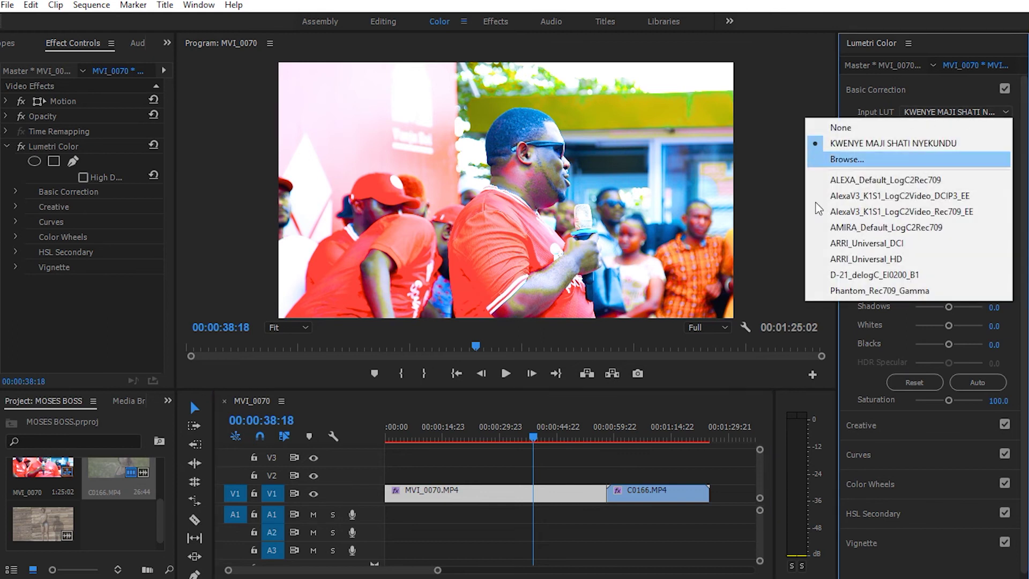
pyautogui.click(636, 425)
pyautogui.click(632, 426)
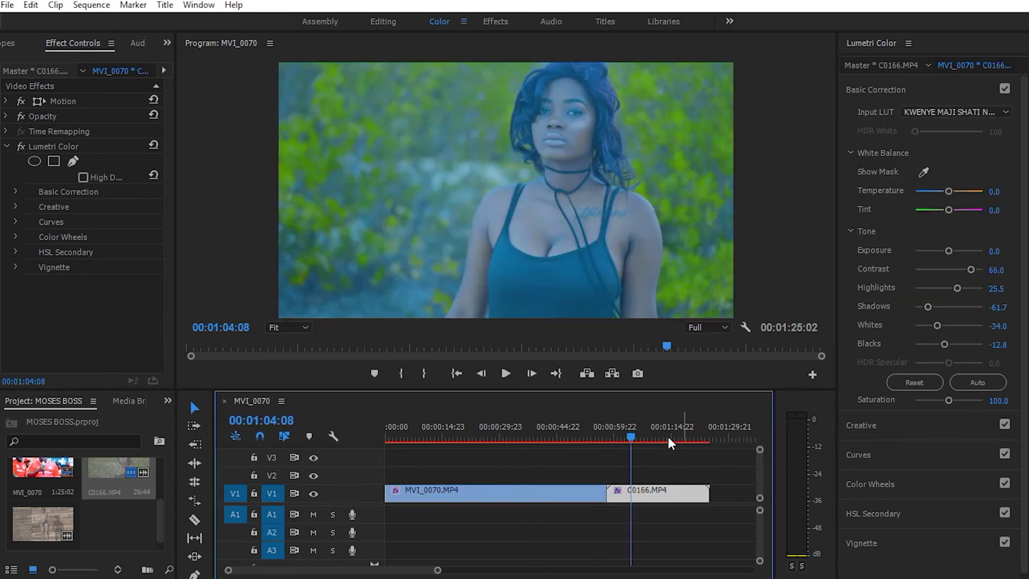
# Replace the input LUT of MVI_0070.MP4 with M31 - Rec.709.cube from the EXPENSIVE LUT PACK 90+ folder.
pyautogui.click(578, 428)
pyautogui.click(950, 119)
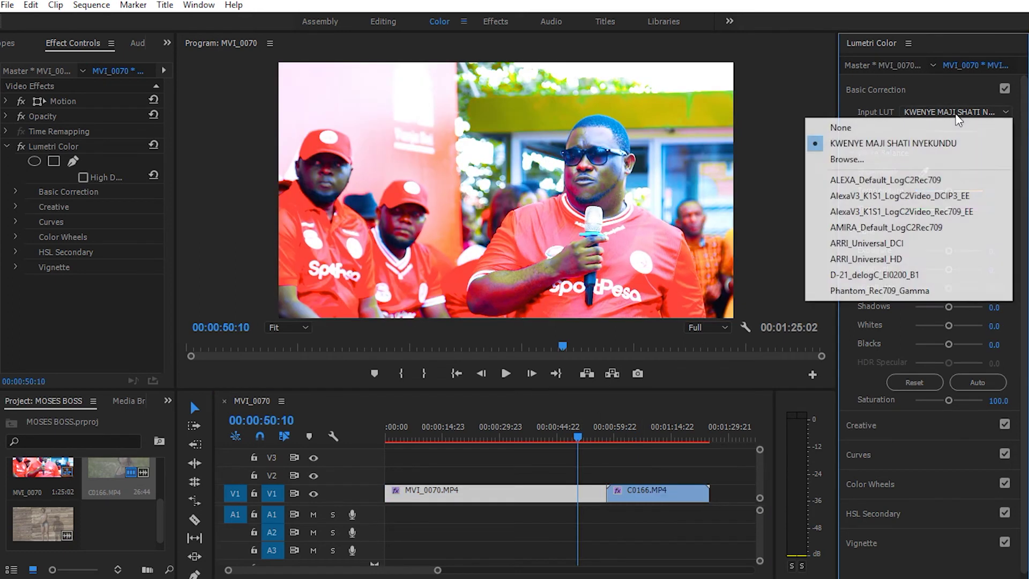
pyautogui.click(856, 159)
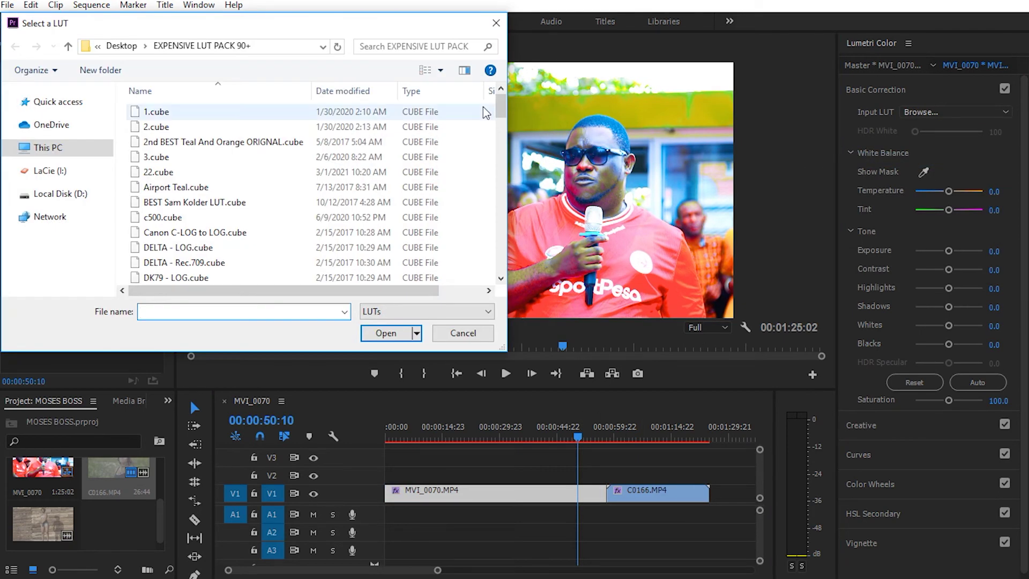
pyautogui.moveTo(500, 107); pyautogui.dragTo(497, 164)
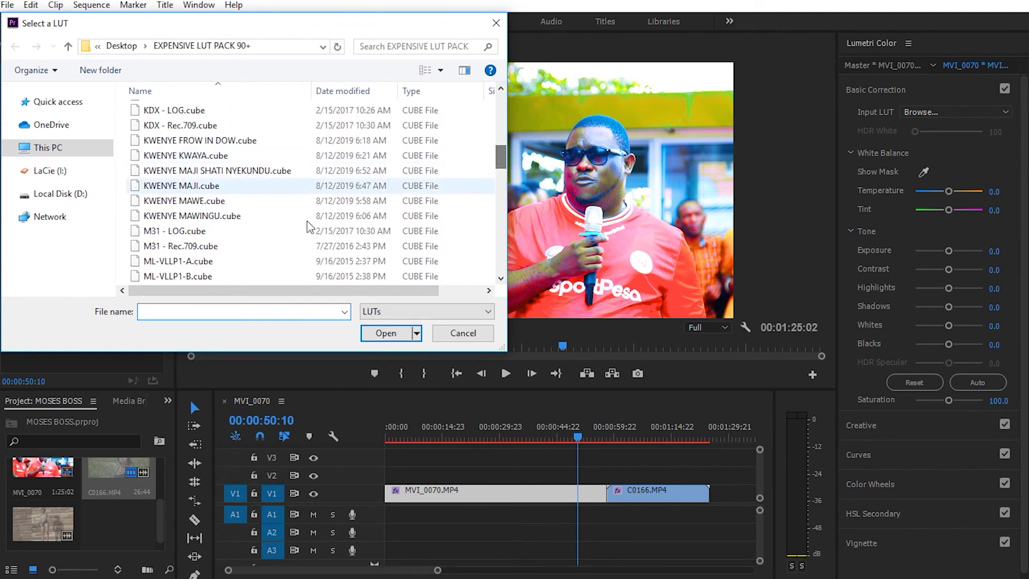
pyautogui.click(202, 248)
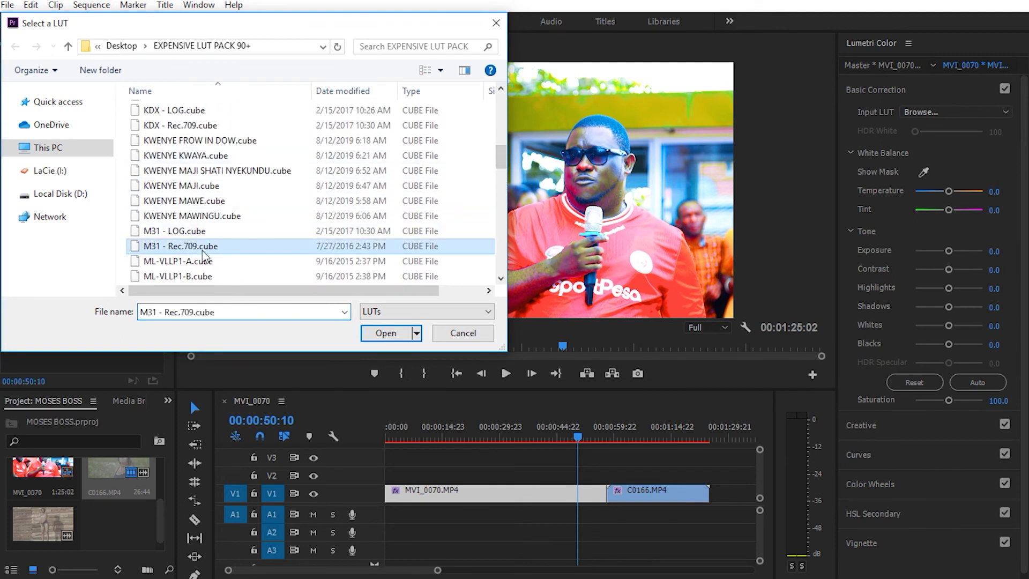
pyautogui.click(384, 335)
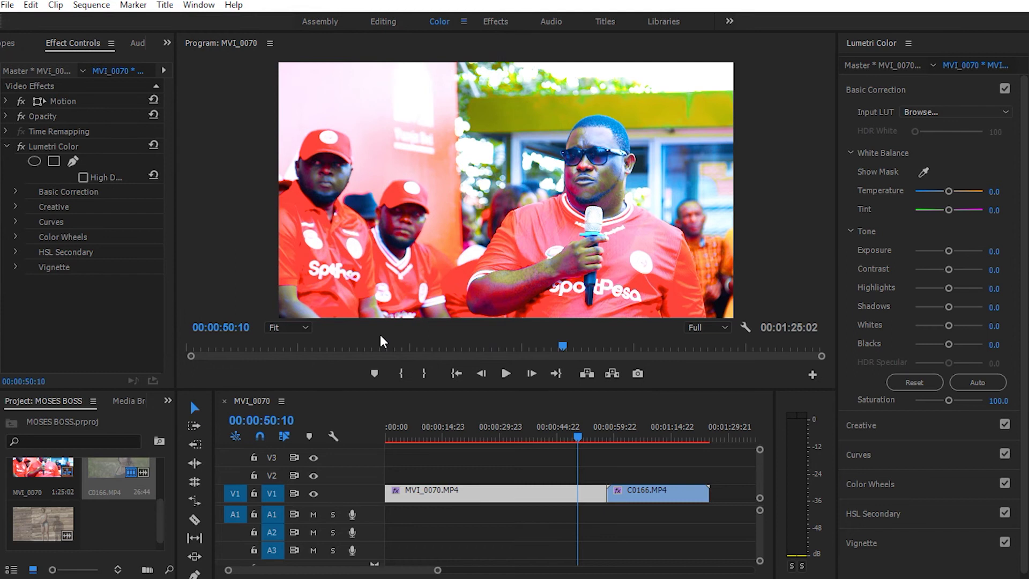
# Show MVI_0070.MP4 at 00:00:29:22 and set contrast to 38.3, highlights to -38.3, shadows to -29.8 and whites to -10.6.
pyautogui.moveTo(484, 430); pyautogui.dragTo(469, 428)
pyautogui.moveTo(472, 419); pyautogui.dragTo(501, 415)
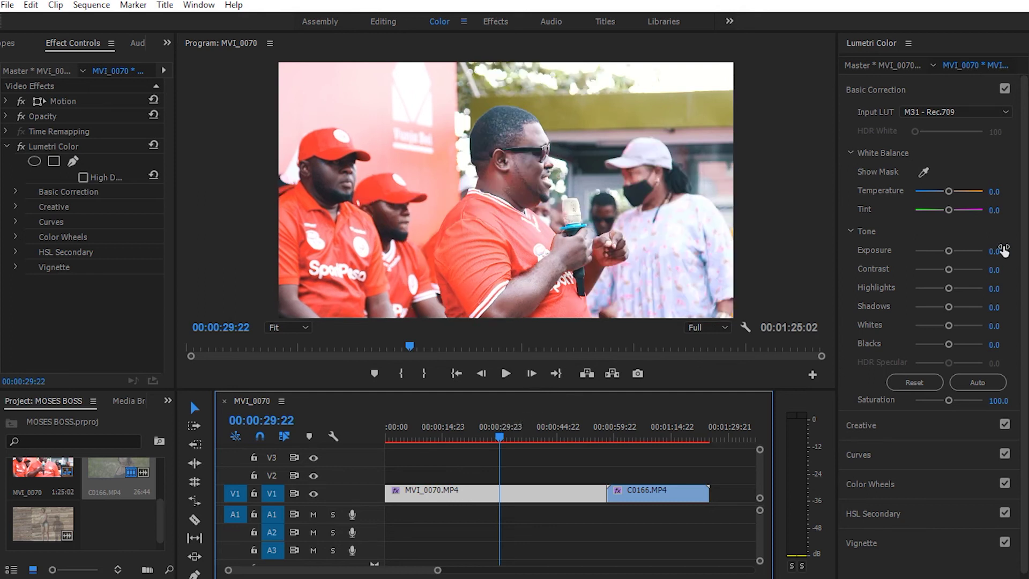
pyautogui.moveTo(956, 268); pyautogui.dragTo(959, 269)
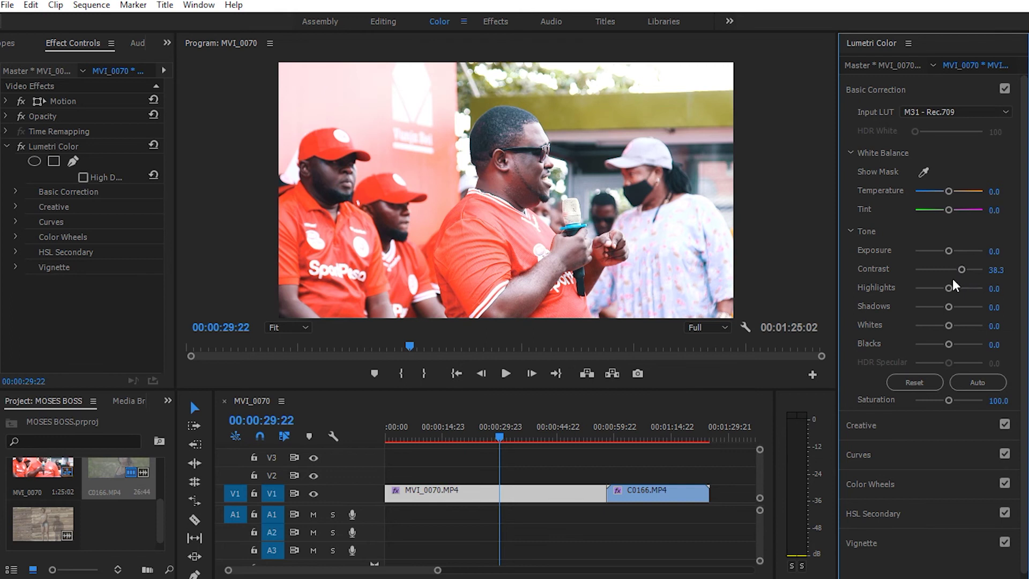
pyautogui.moveTo(945, 288); pyautogui.dragTo(945, 325)
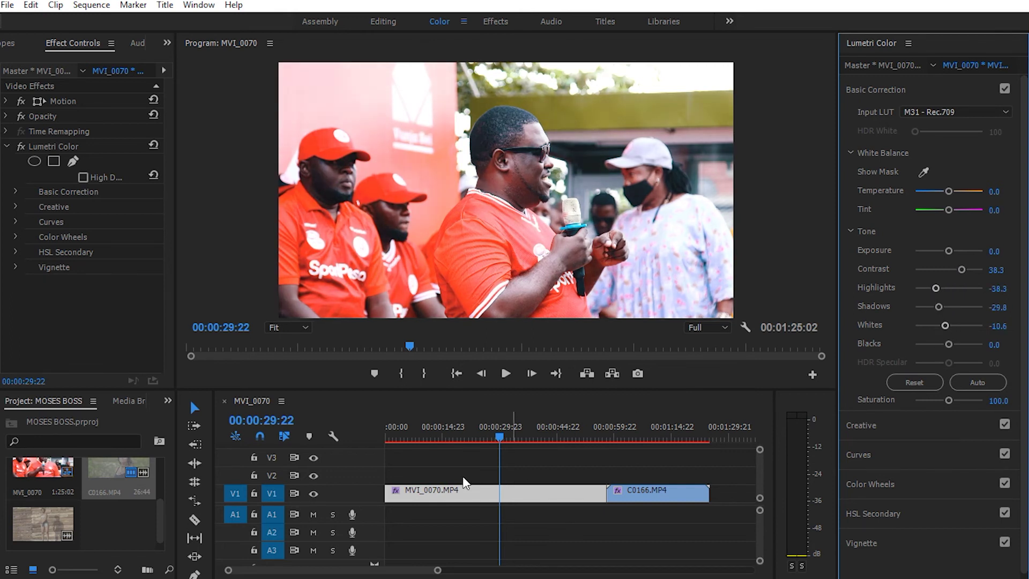
# Switch to File Explorer and look through the F: and G: drives for finished music videos.
pyautogui.moveTo(378, 578)
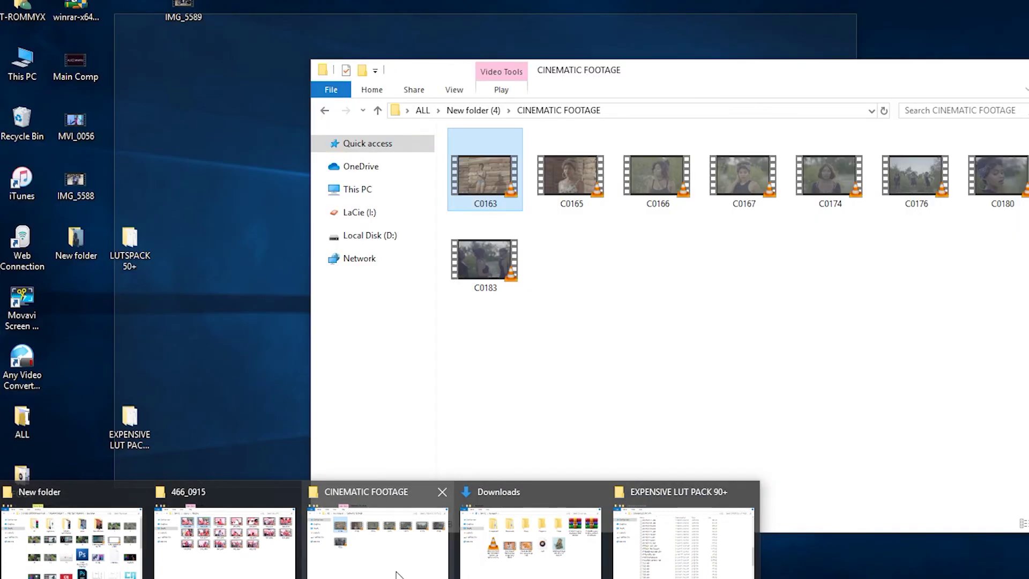
pyautogui.click(396, 574)
pyautogui.click(358, 190)
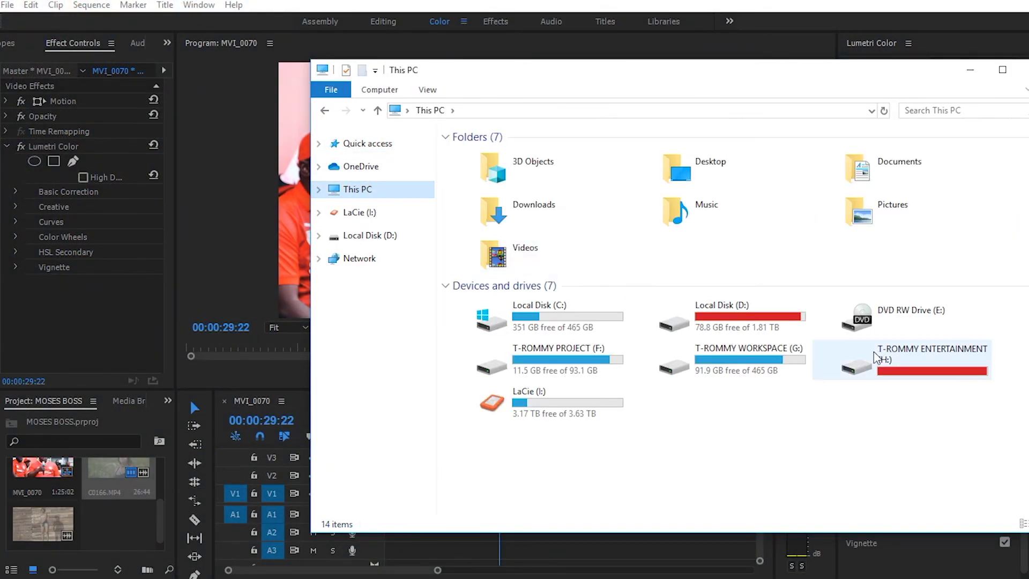
pyautogui.doubleClick(579, 364)
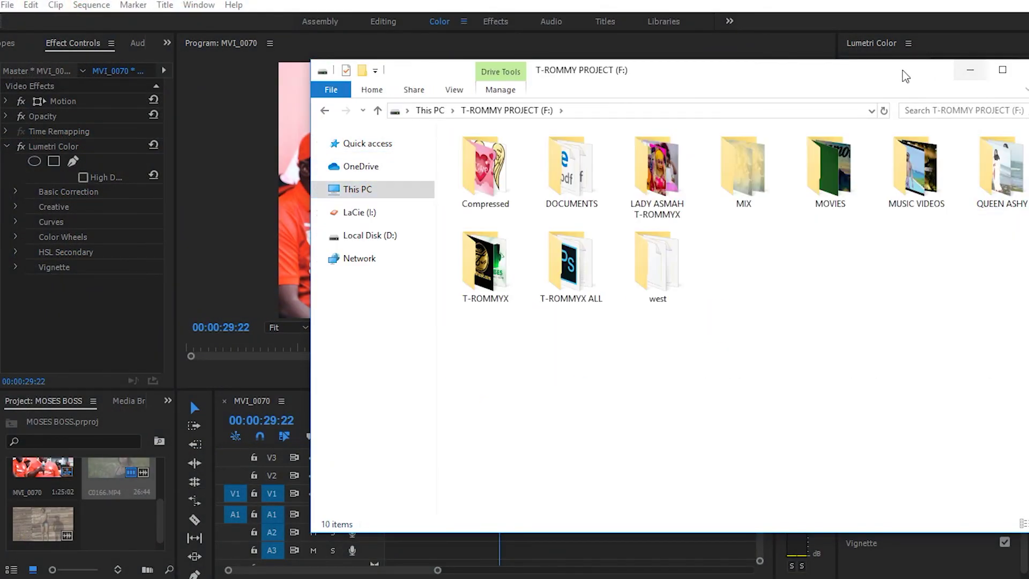
pyautogui.moveTo(903, 70); pyautogui.dragTo(823, 71)
pyautogui.click(305, 190)
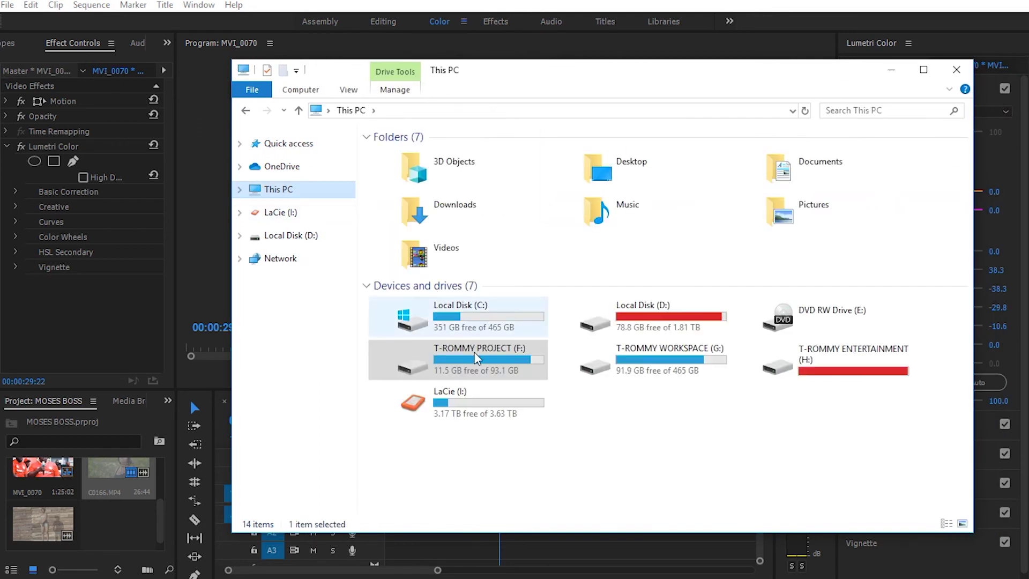
pyautogui.doubleClick(682, 366)
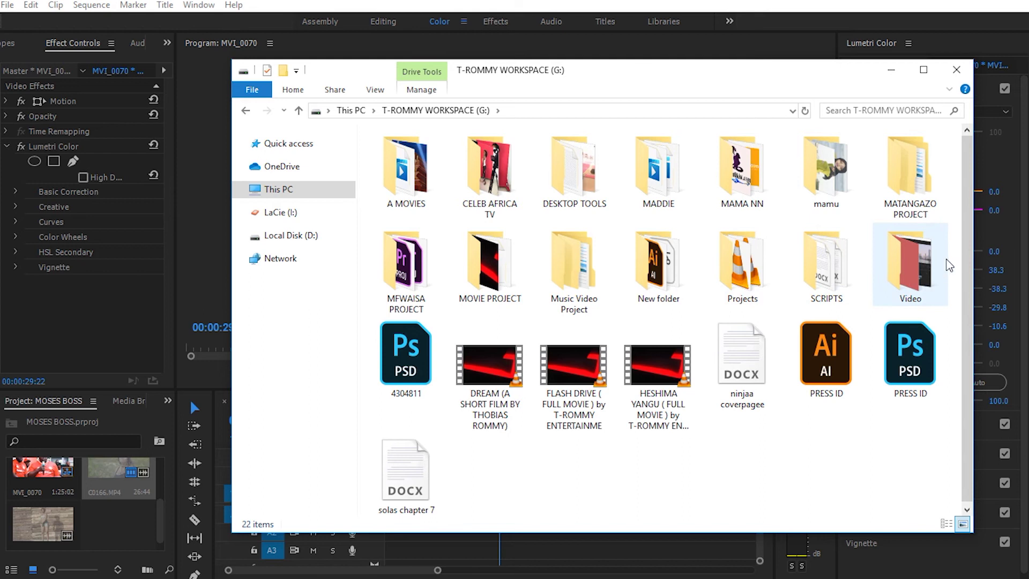
pyautogui.click(246, 110)
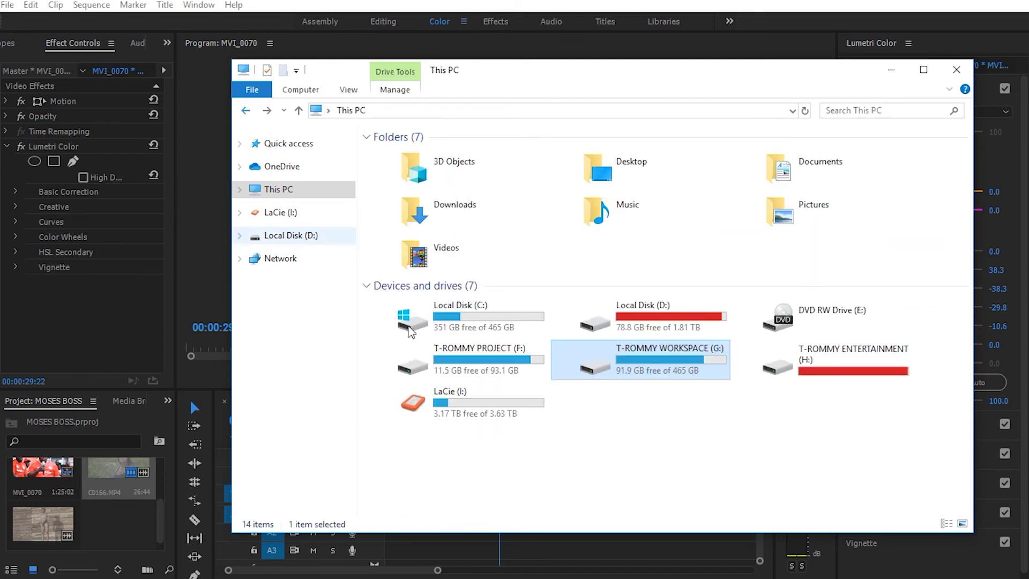
# Play CYPHER CJ season 1 from the MUSIC VIDEOS folder inside T-ROMMY CV on the H: drive and minimize File Explorer.
pyautogui.doubleClick(844, 352)
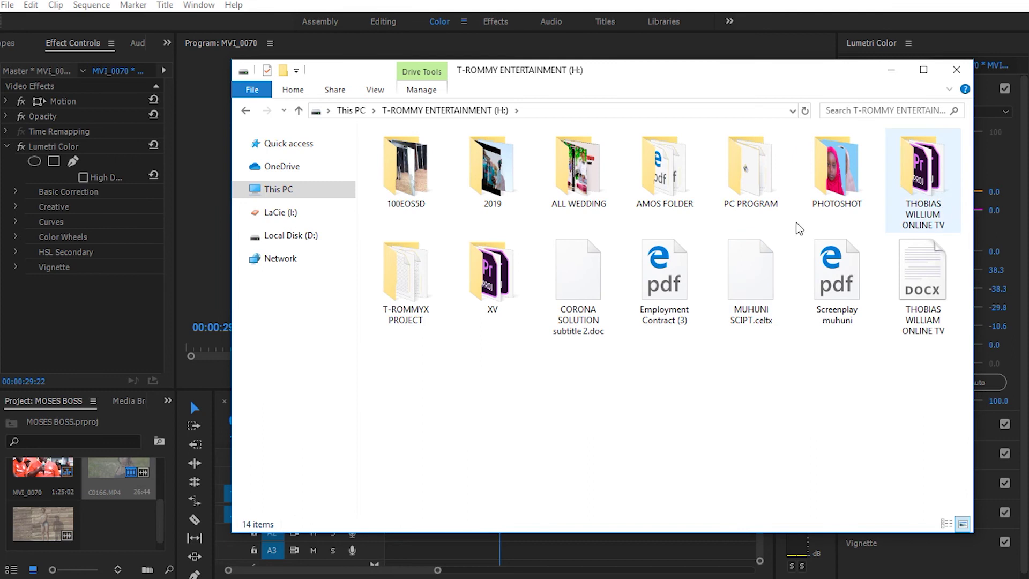
pyautogui.doubleClick(423, 298)
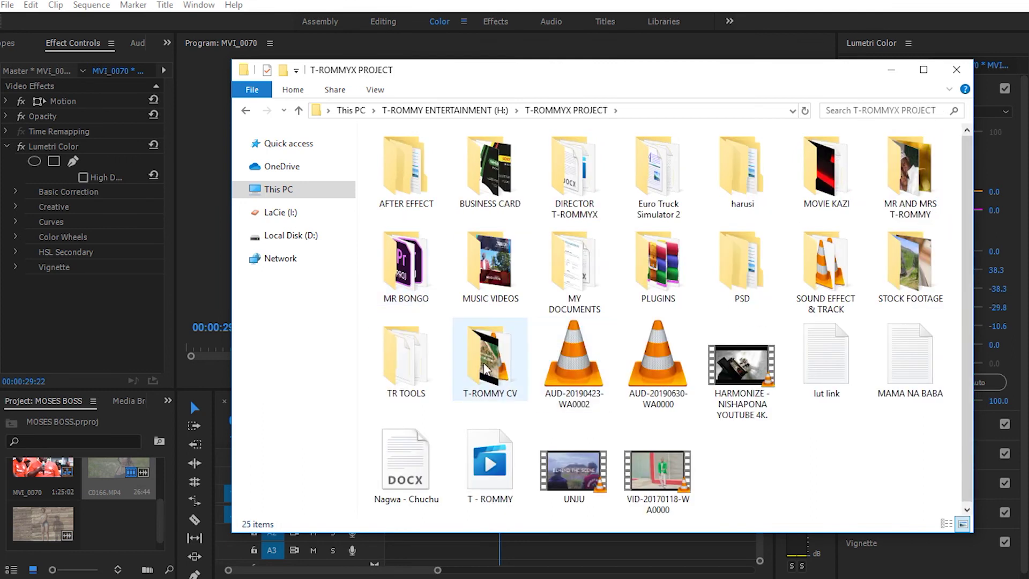
pyautogui.doubleClick(486, 368)
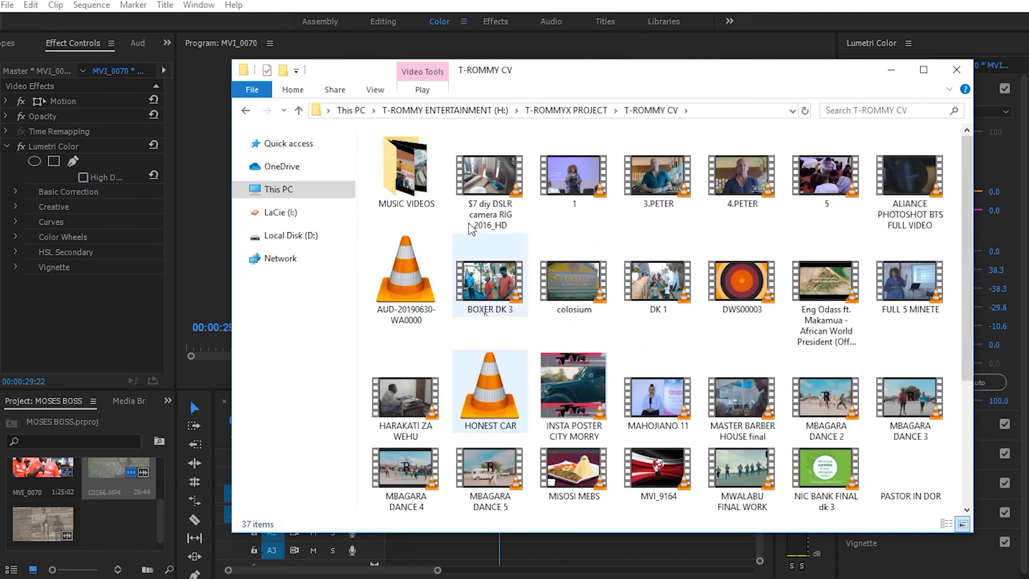
pyautogui.doubleClick(408, 183)
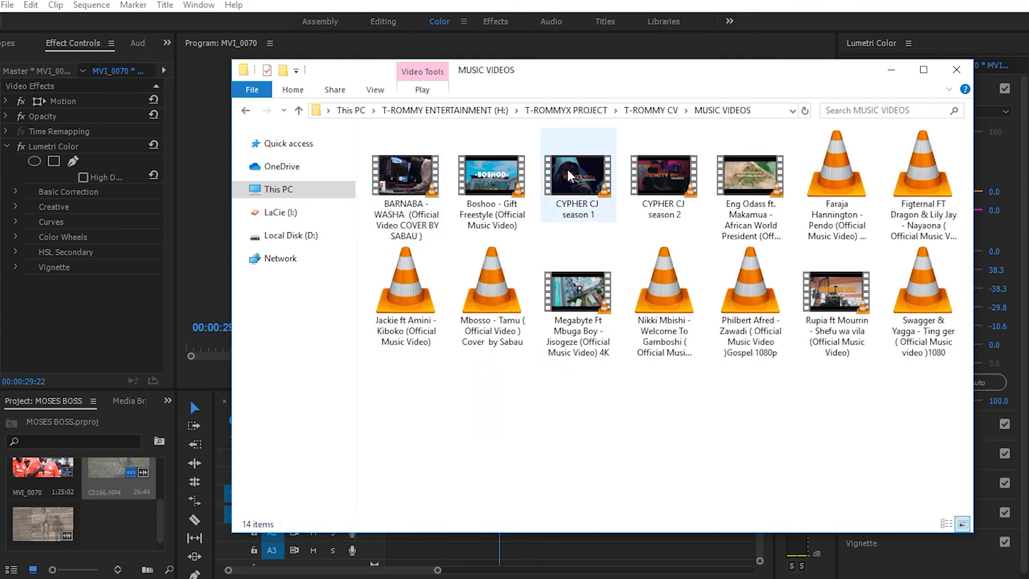
pyautogui.doubleClick(593, 171)
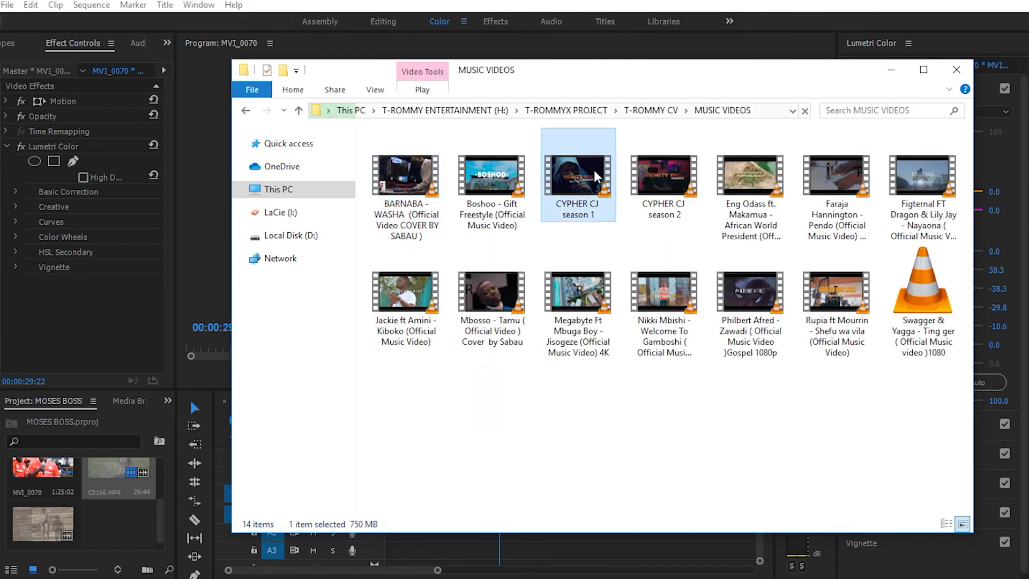
pyautogui.click(890, 73)
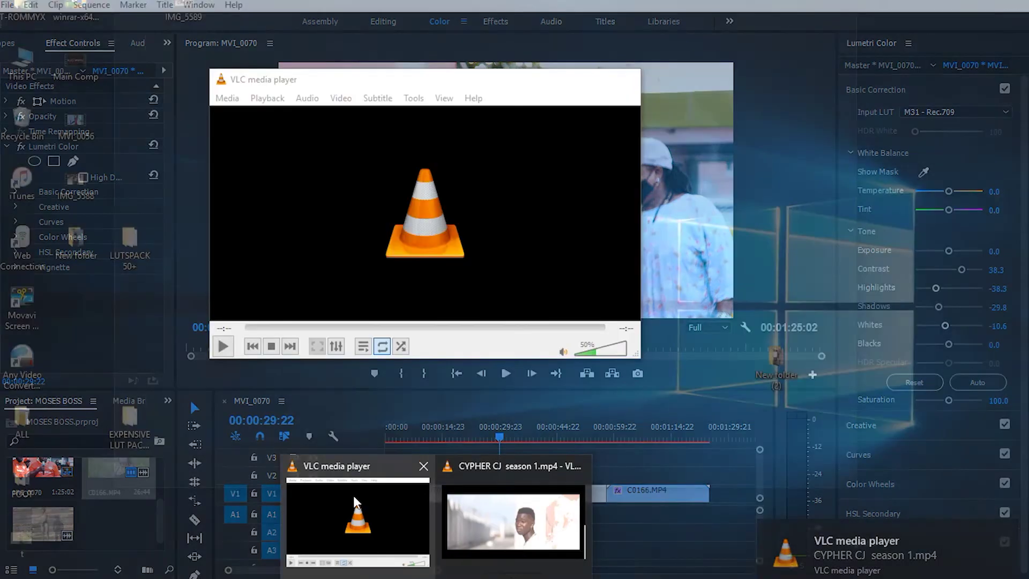
# Bring the VLC window playing CYPHER CJ season 1 forward, enlarge and reposition it, and set the volume to 75%.
pyautogui.click(487, 505)
pyautogui.moveTo(571, 314); pyautogui.dragTo(682, 94)
pyautogui.moveTo(206, 100); pyautogui.dragTo(259, 89)
pyautogui.moveTo(455, 91); pyautogui.dragTo(351, 12)
pyautogui.scroll(-4, 443, 226)
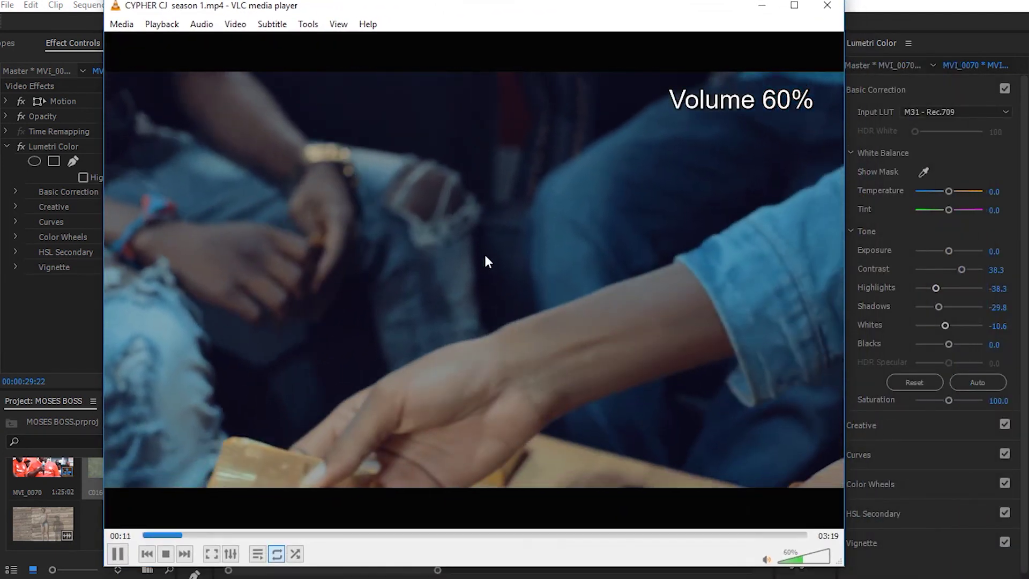
pyautogui.scroll(3, 487, 261)
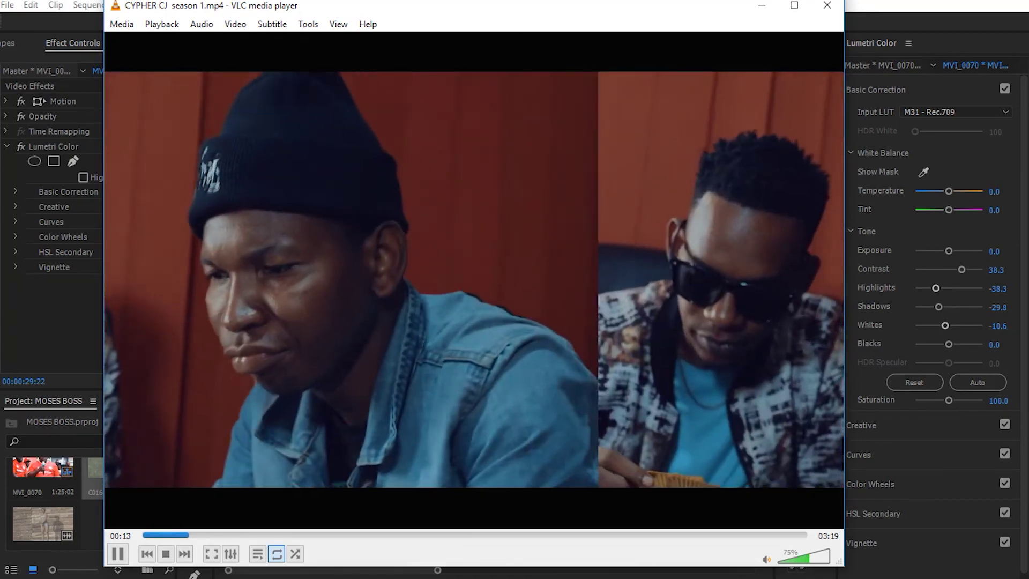
# Watch the graded music video full screen at 80% volume, and minimize the player to return to Premiere Pro.
pyautogui.doubleClick(484, 252)
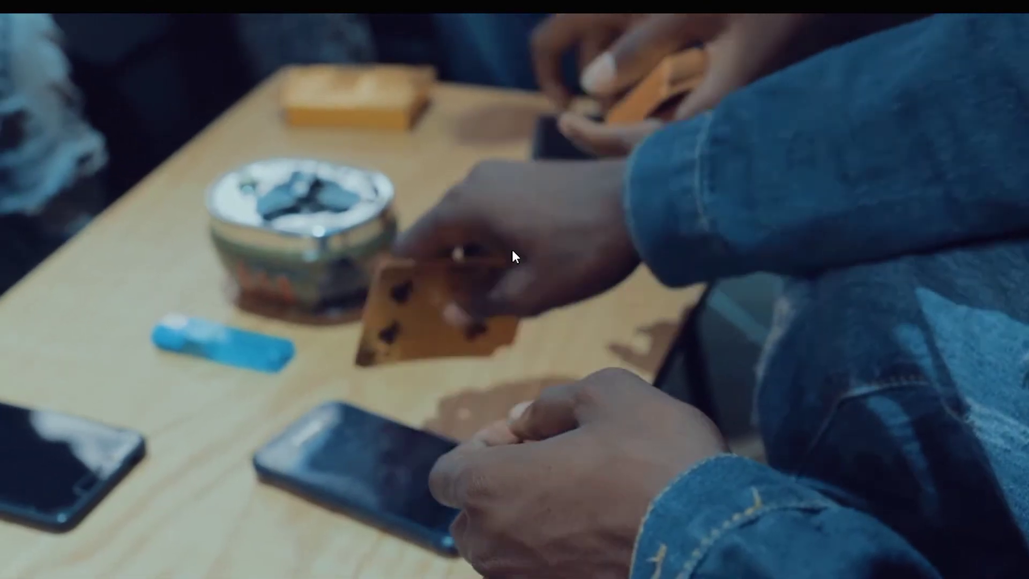
pyautogui.scroll(1, 512, 251)
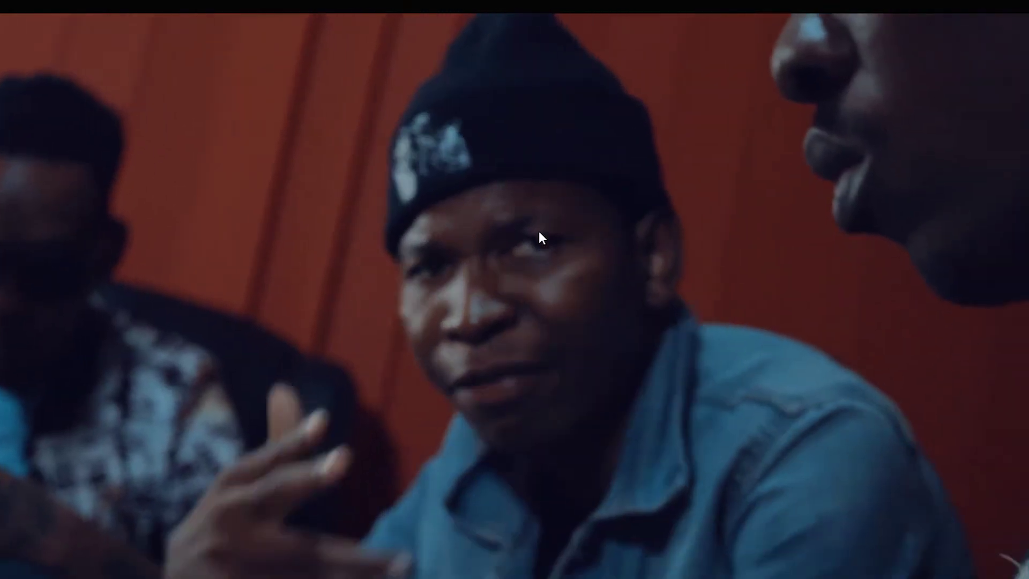
pyautogui.doubleClick(539, 230)
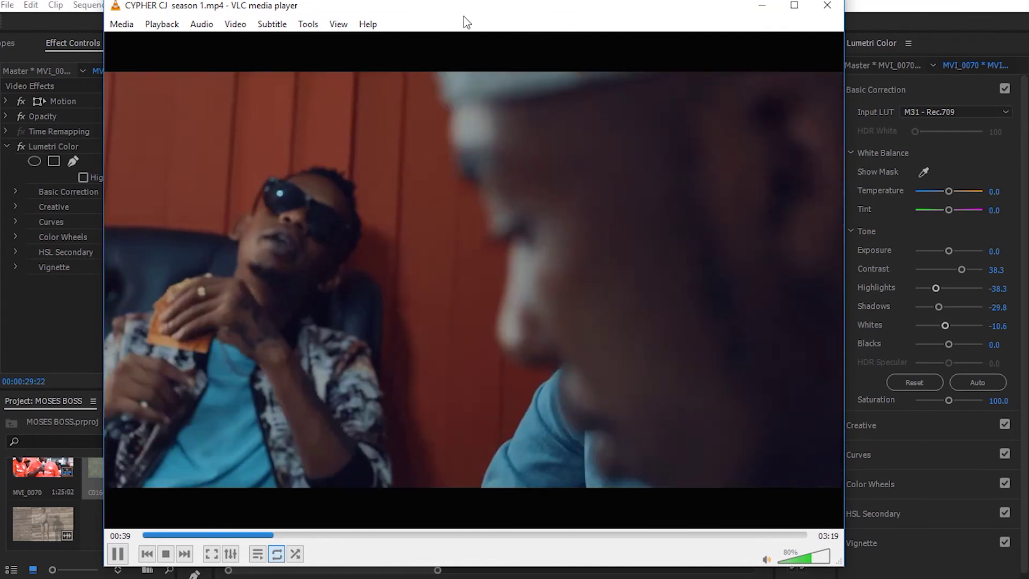
pyautogui.moveTo(466, 12); pyautogui.dragTo(447, 36)
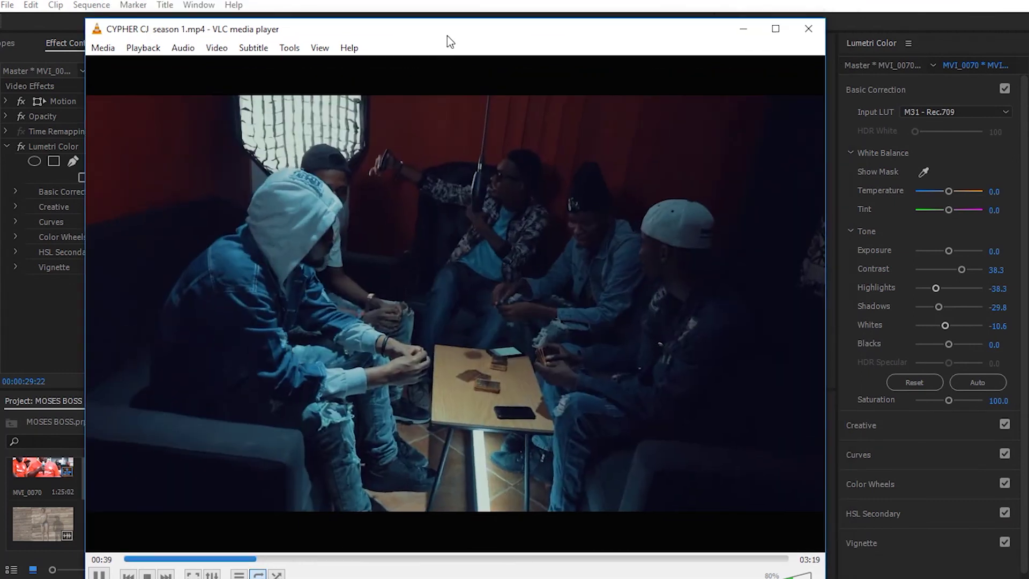
pyautogui.rightClick(423, 144)
pyautogui.click(457, 154)
pyautogui.click(743, 30)
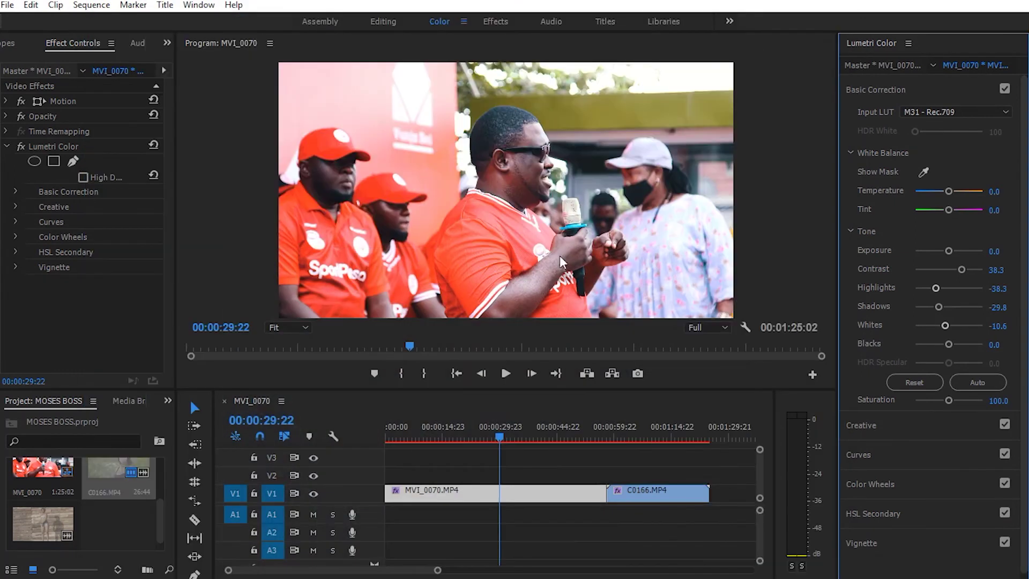
# Select the MVI_0070 clip around 00:00:52:16 and try U-TECHNICOLOR-CINESTYLE-LTR.3dl from EXPENSIVE LUT PACK 90+ as its input LUT.
pyautogui.moveTo(541, 423); pyautogui.dragTo(588, 432)
pyautogui.click(365, 578)
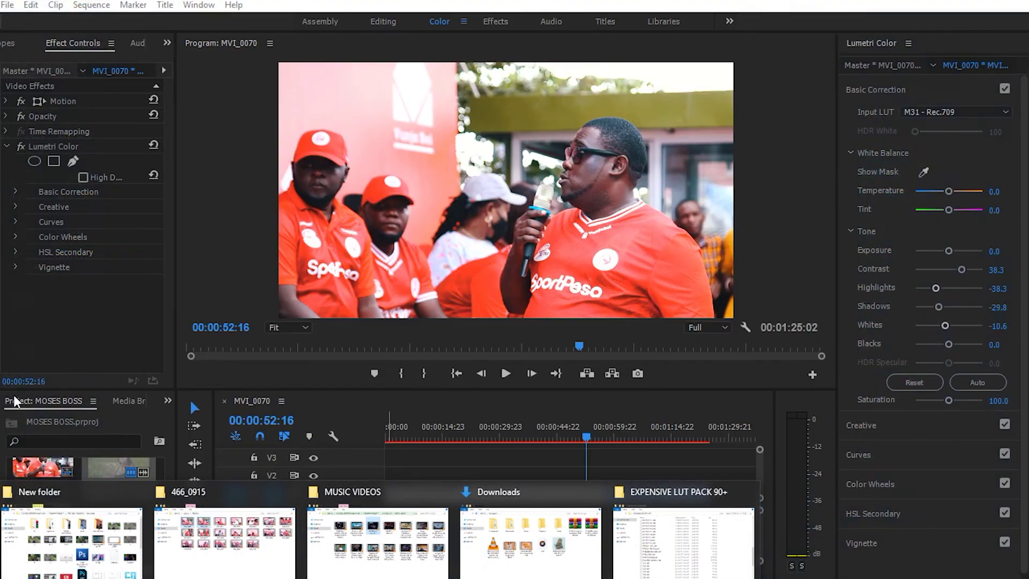
pyautogui.click(570, 494)
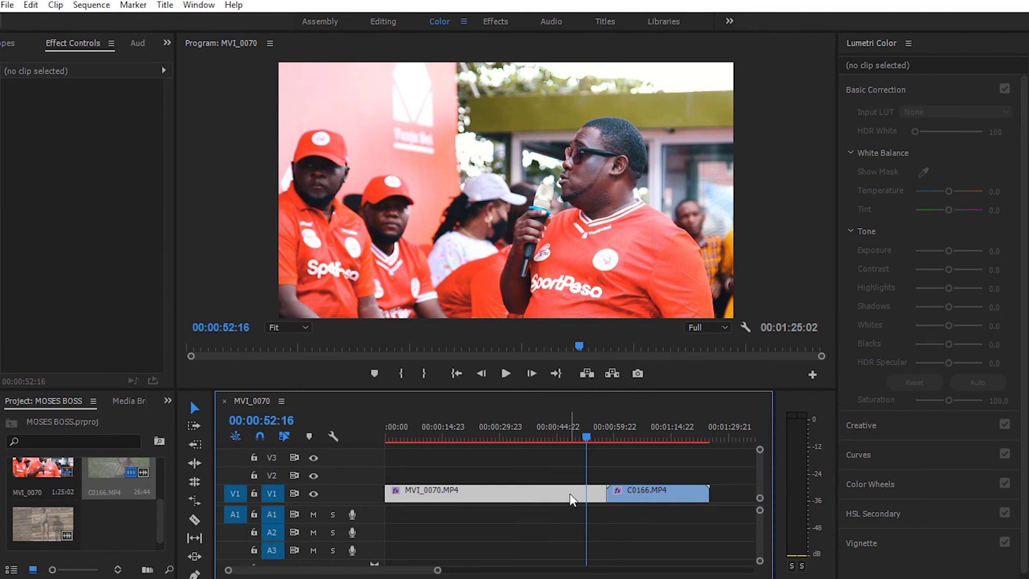
pyautogui.click(940, 111)
pyautogui.click(875, 155)
pyautogui.scroll(-6, 441, 179)
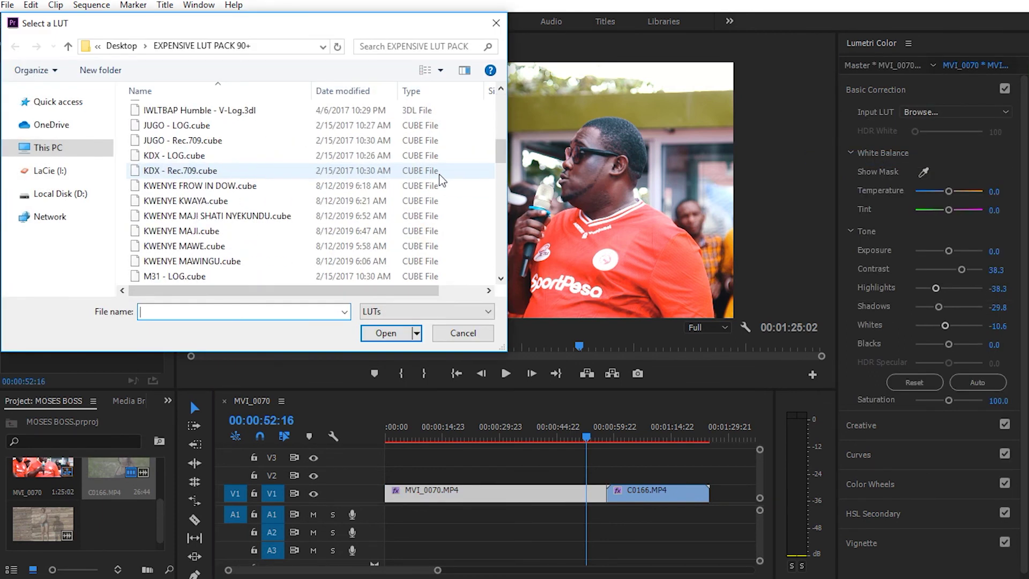
pyautogui.scroll(-5, 440, 185)
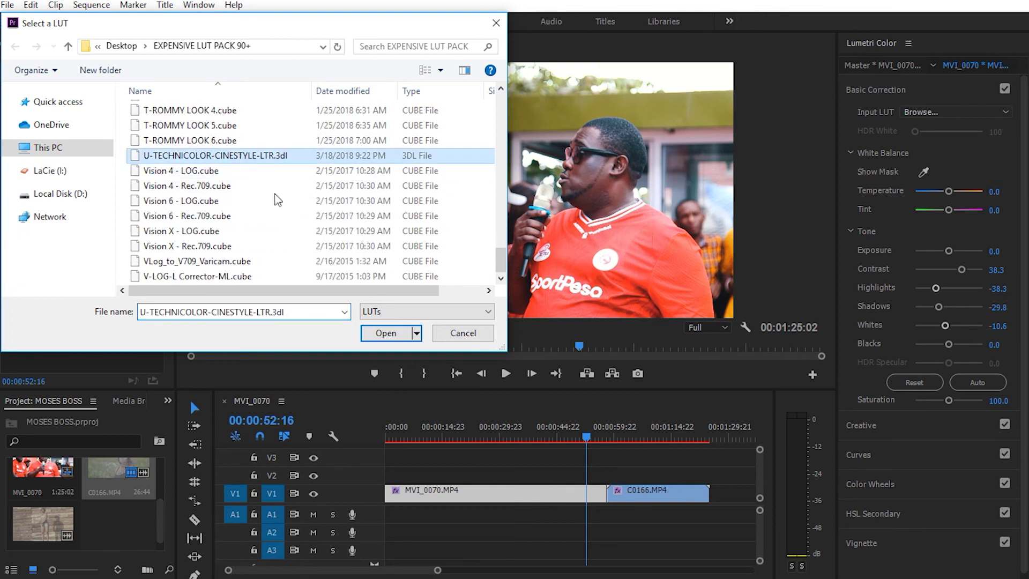
pyautogui.click(397, 335)
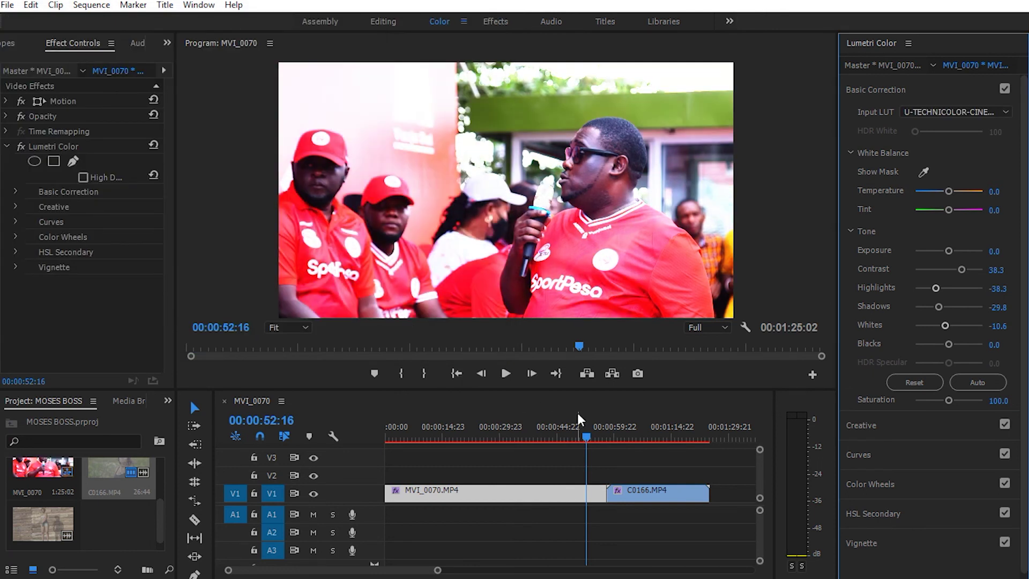
# Set MVI_0070's input LUT to T-ROMMY LOOK 1.cube from EXPENSIVE LUT PACK 90+ and check the grade at several points in the clip.
pyautogui.click(967, 113)
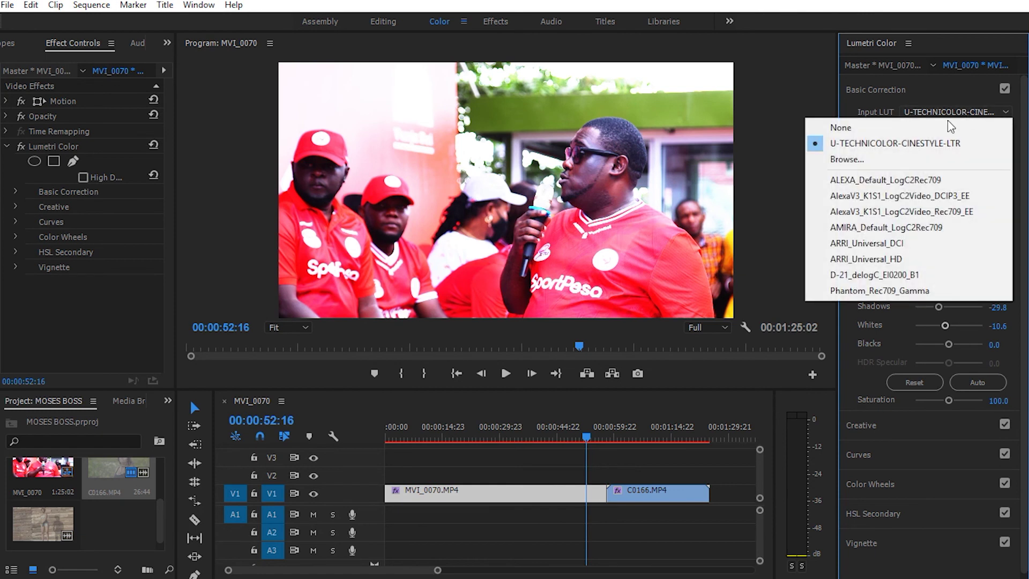
pyautogui.click(918, 159)
pyautogui.scroll(-10, 241, 267)
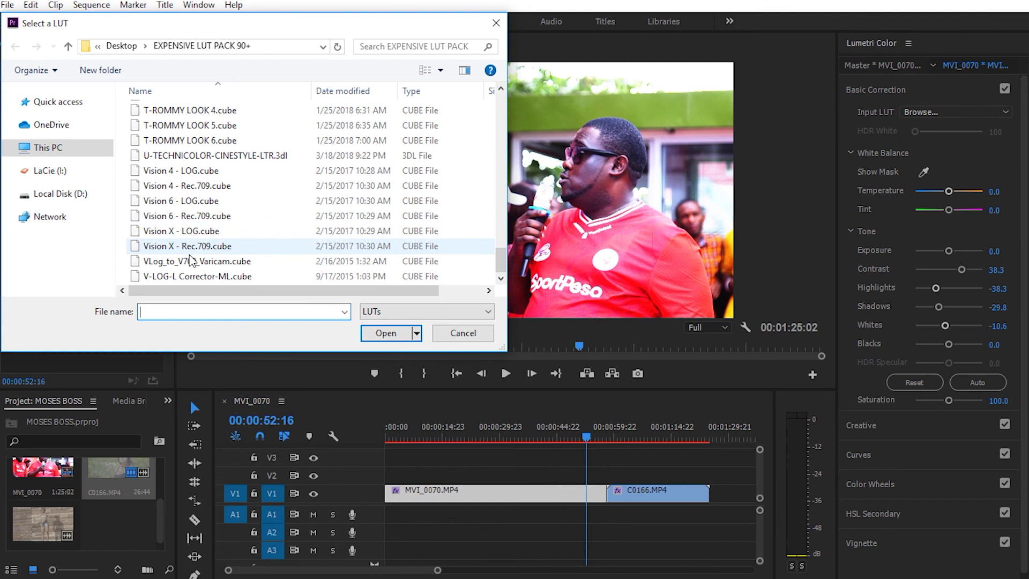
pyautogui.scroll(3, 188, 245)
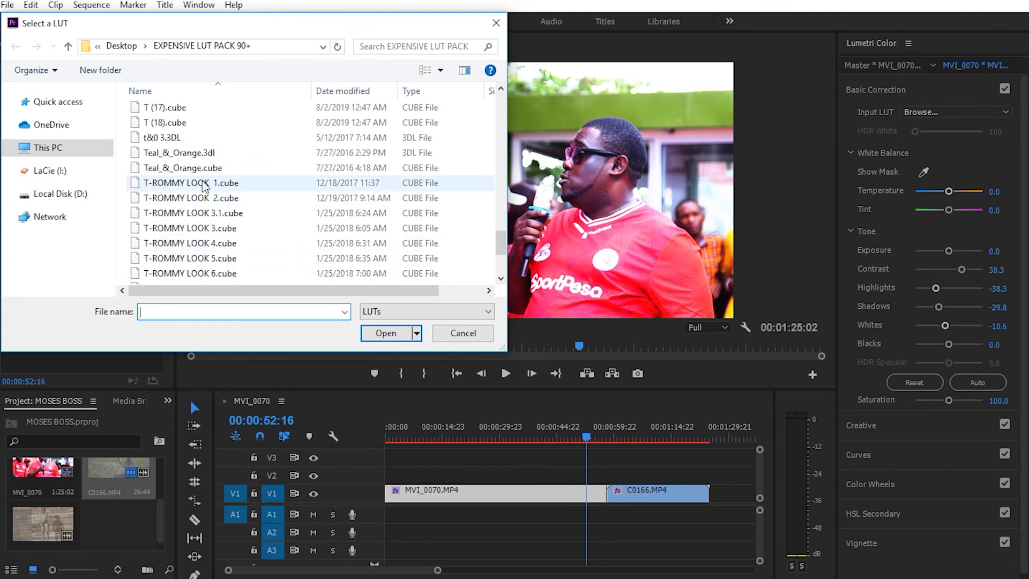
pyautogui.click(385, 332)
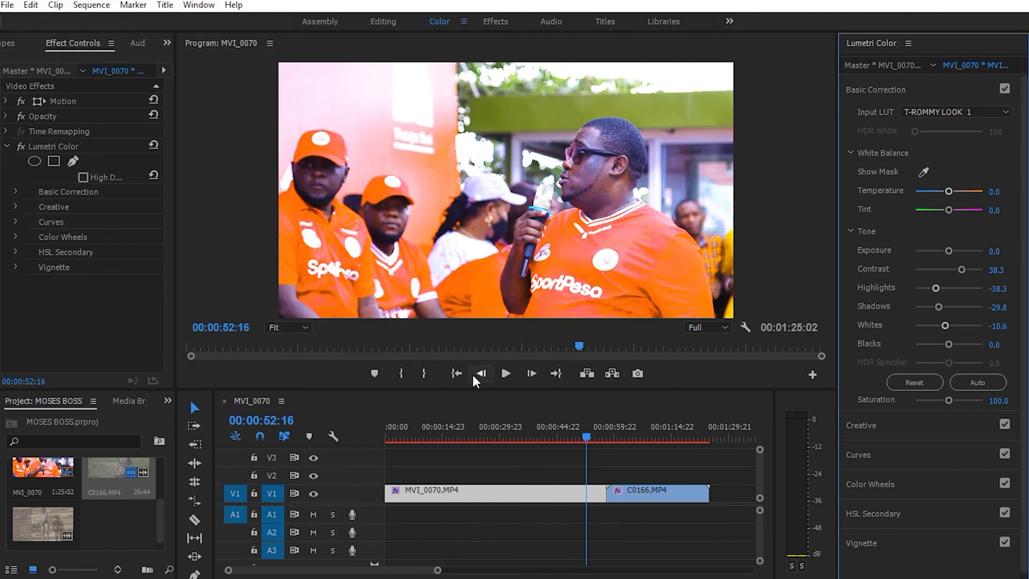
pyautogui.moveTo(465, 422); pyautogui.dragTo(442, 420)
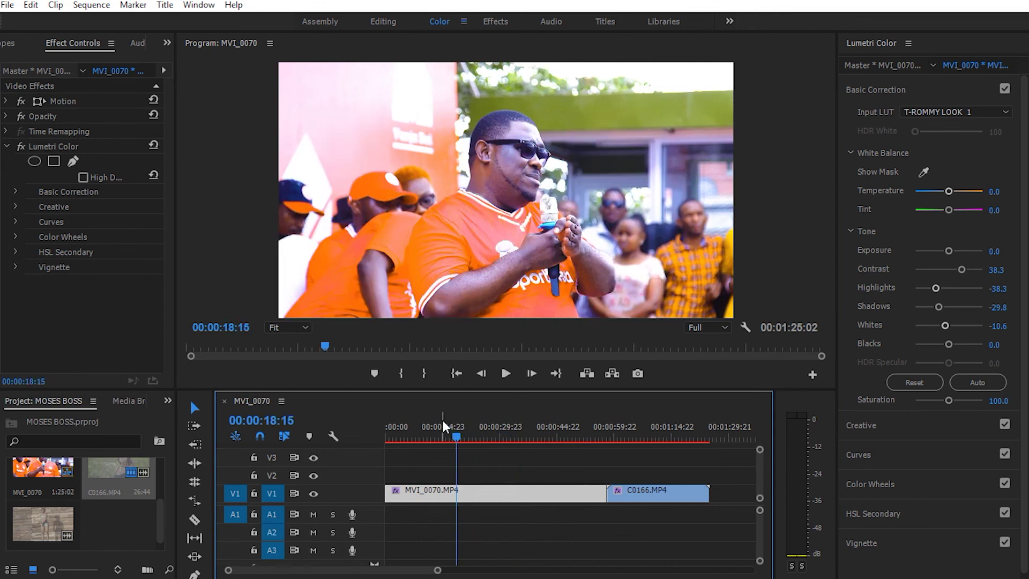
pyautogui.click(527, 417)
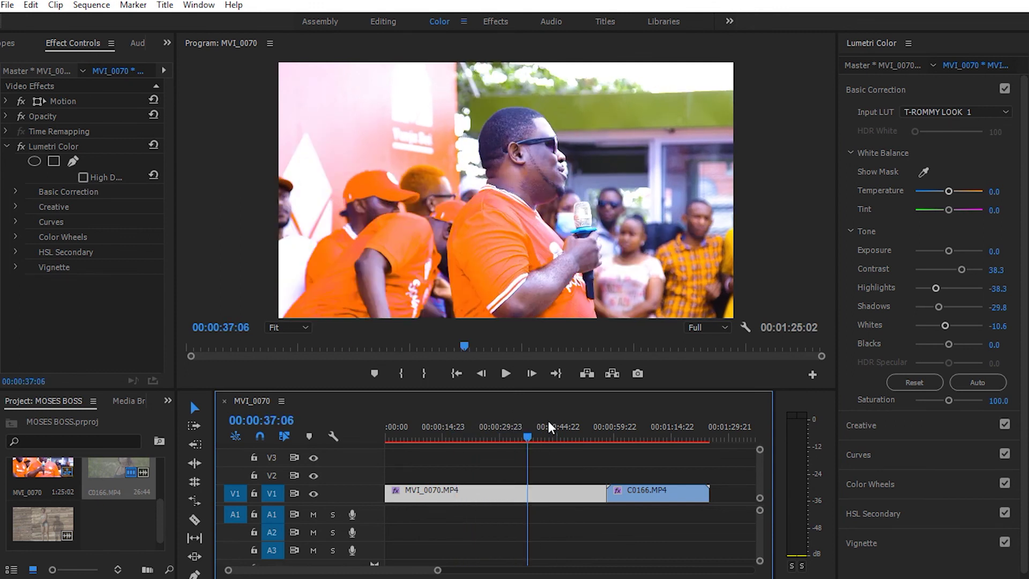
pyautogui.click(586, 433)
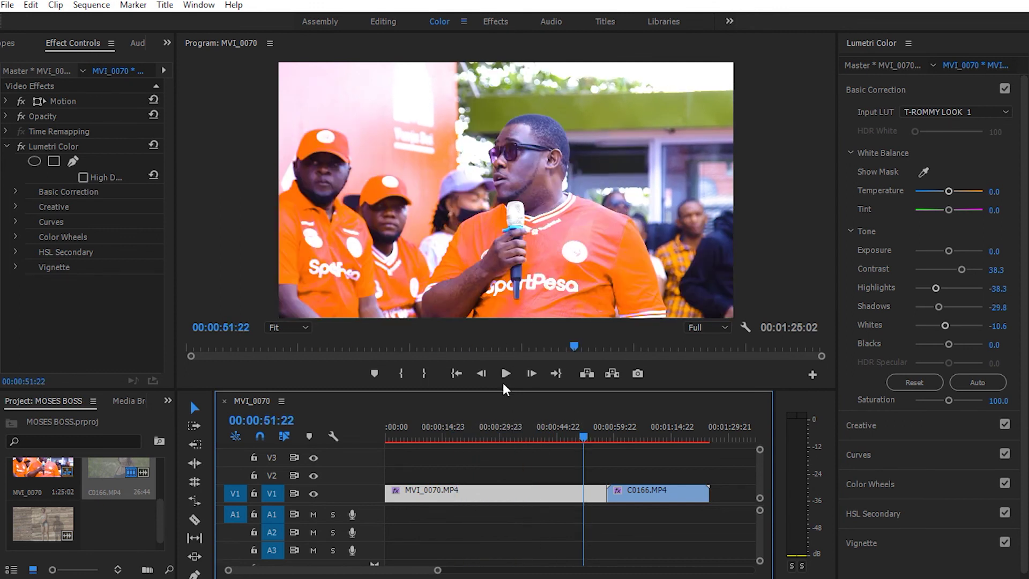